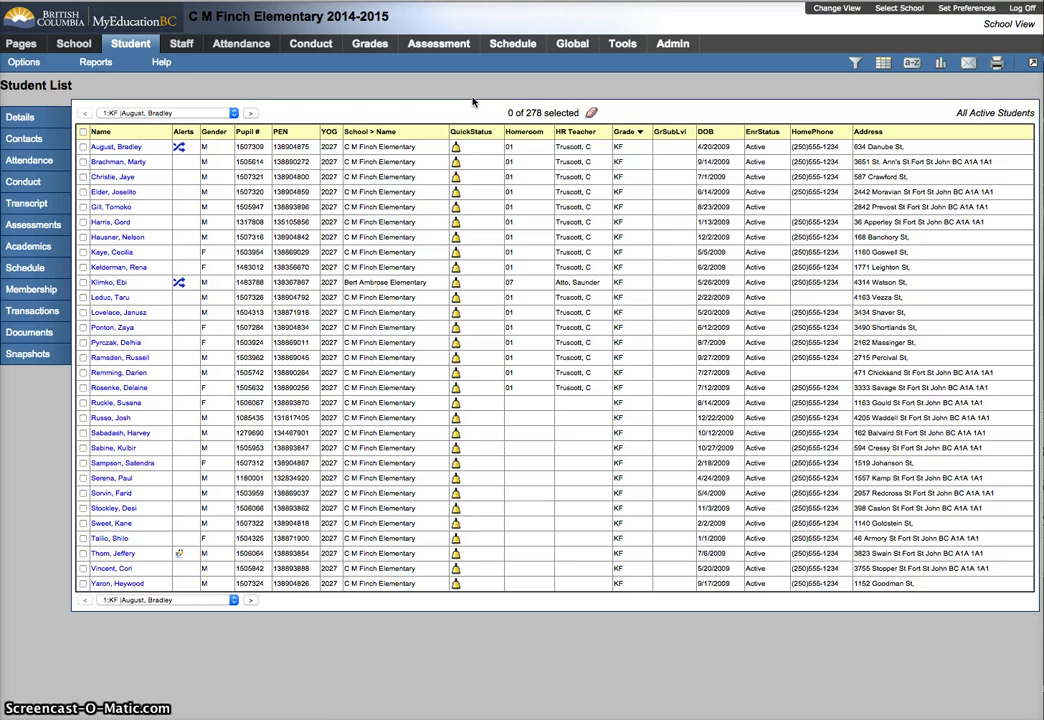
pyautogui.click(480, 104)
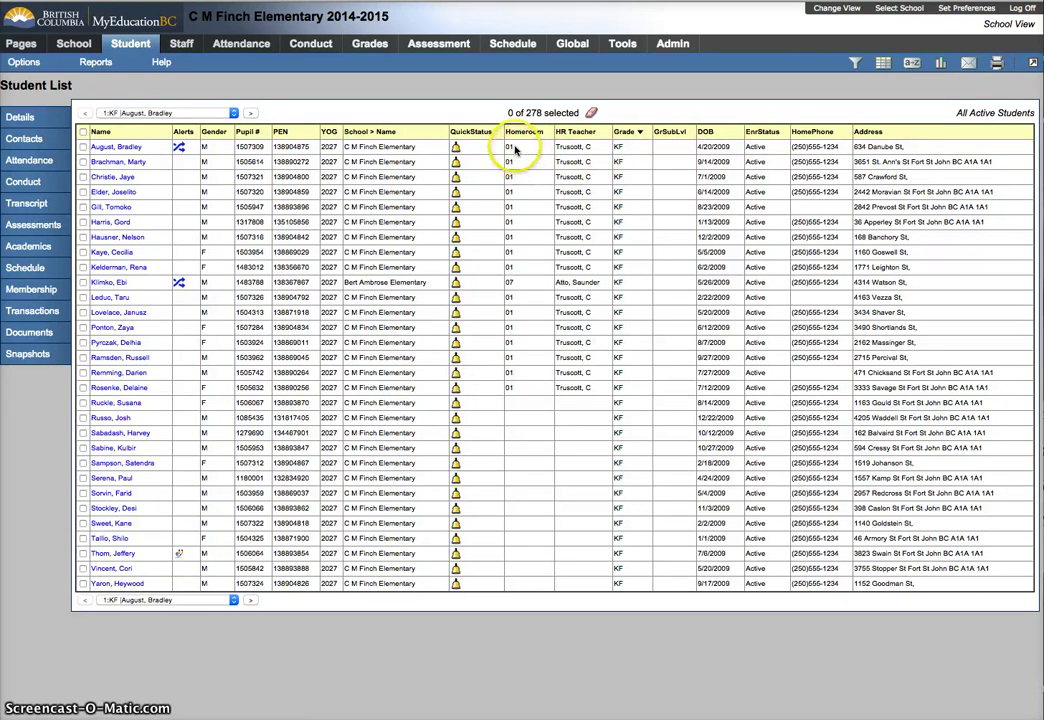
pyautogui.click(505, 282)
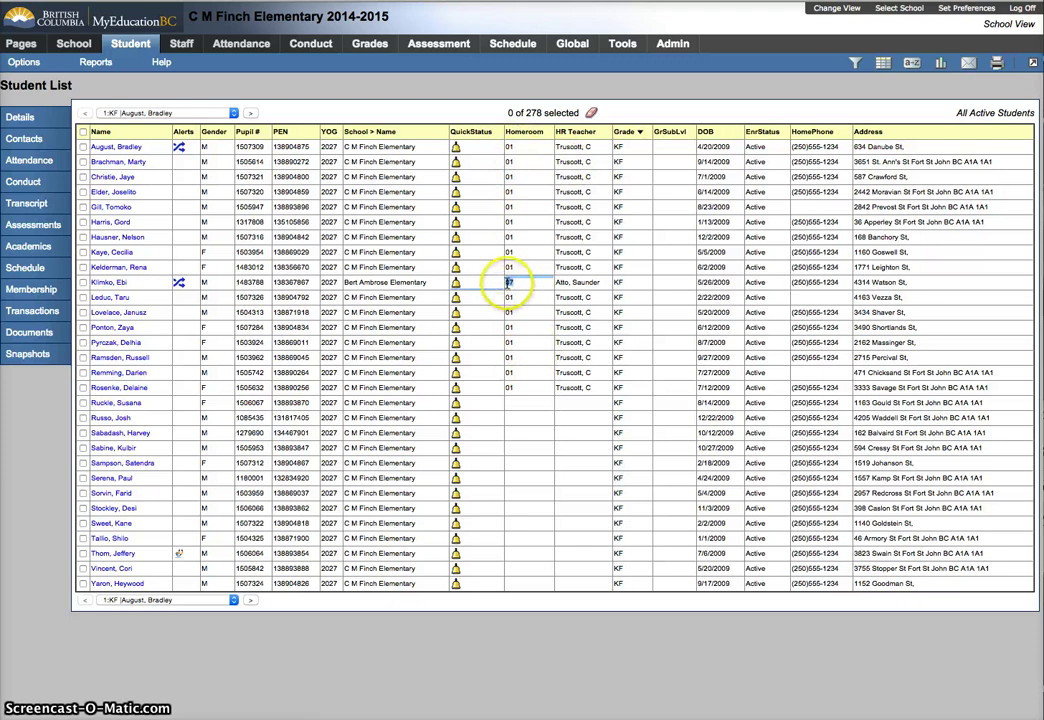
pyautogui.moveTo(507, 283); pyautogui.dragTo(524, 284)
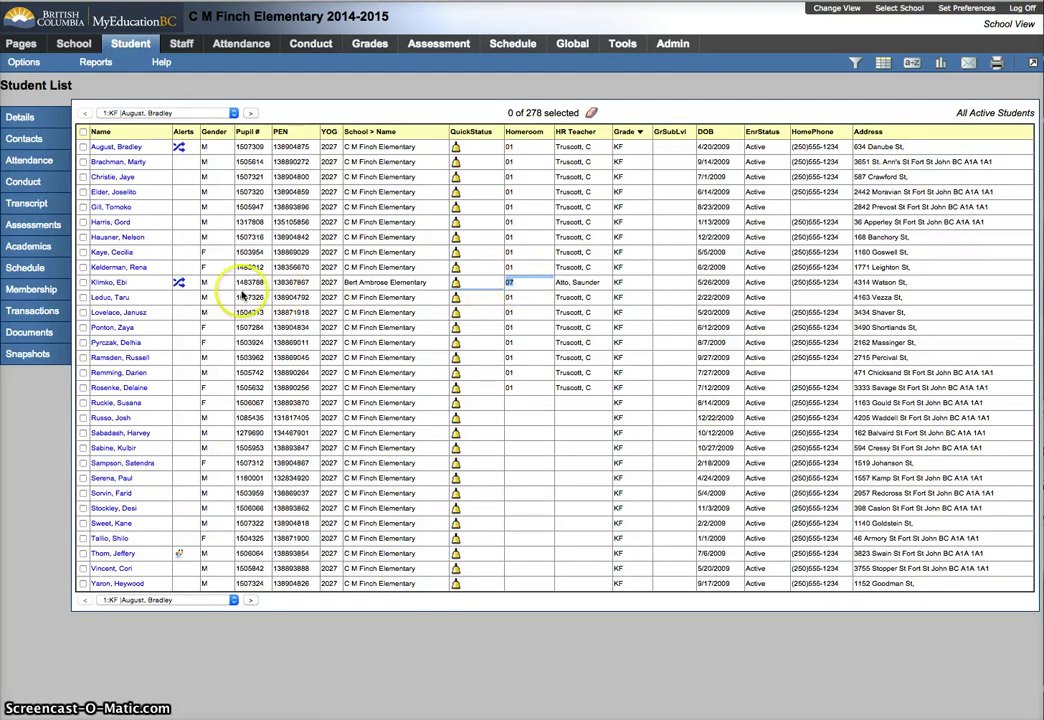
pyautogui.moveTo(183, 289)
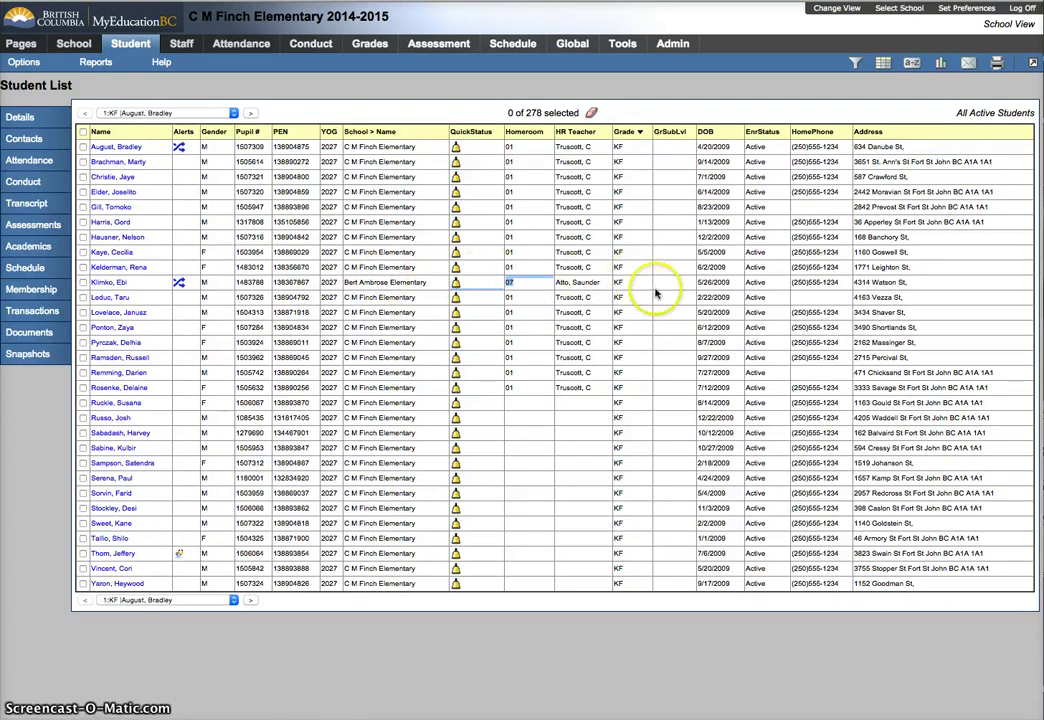
# Filter the student list to Primary Active Students.
pyautogui.click(855, 62)
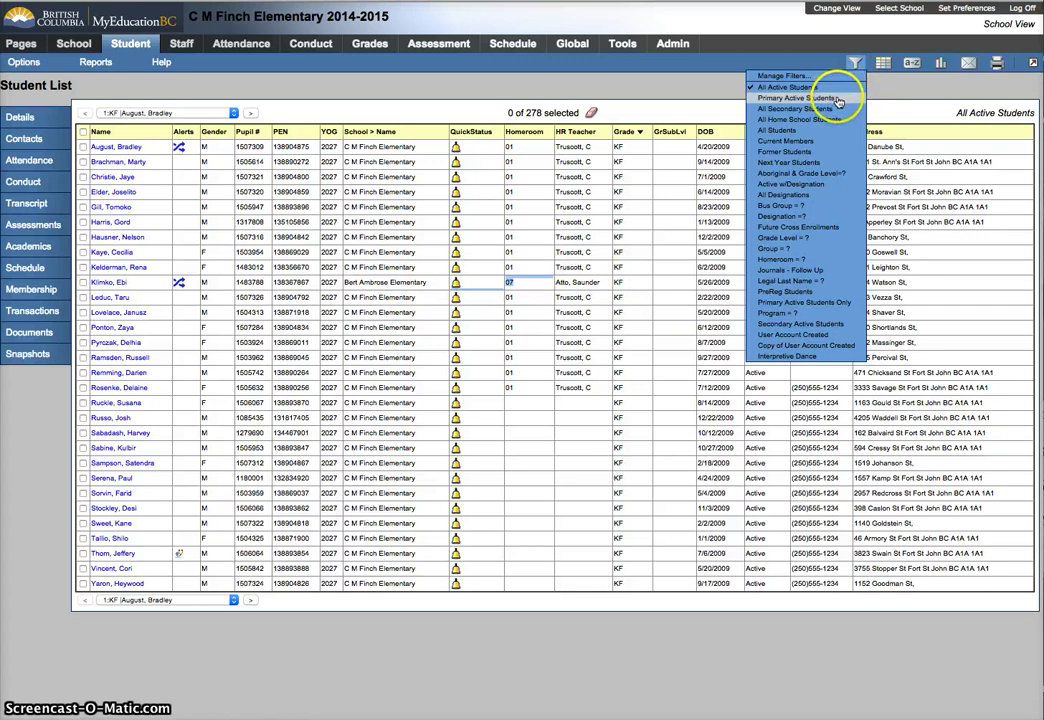
pyautogui.click(841, 88)
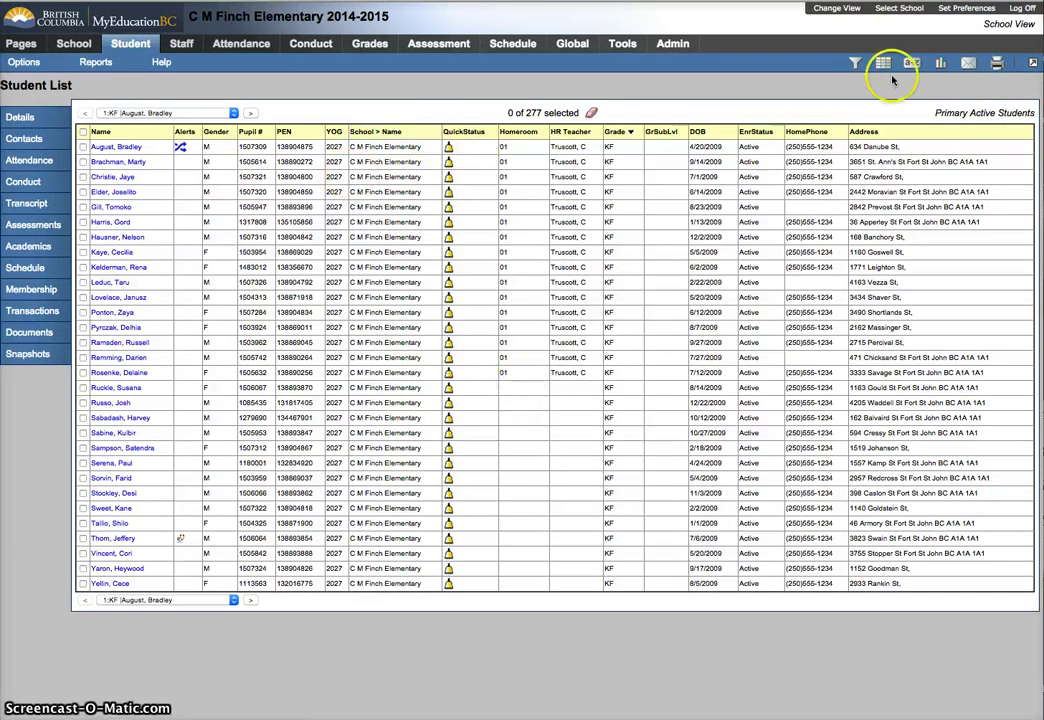
# Set the records per page to 17 in the general user preferences and save the change.
pyautogui.click(960, 9)
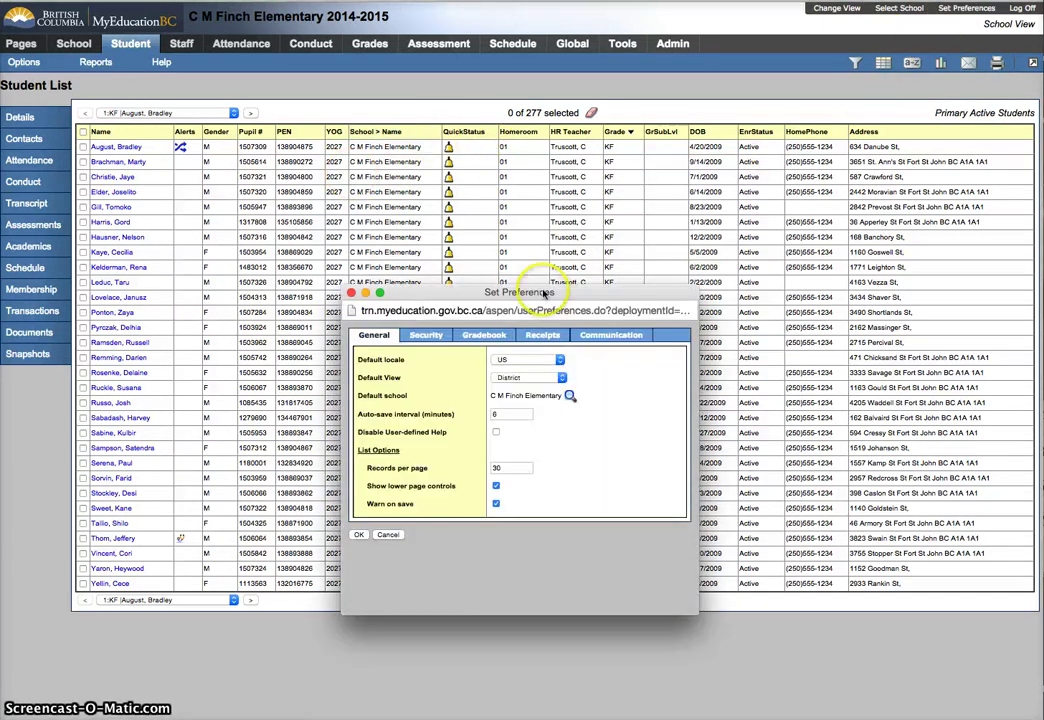
pyautogui.click(495, 467)
pyautogui.doubleClick(505, 467)
pyautogui.write('17')
pyautogui.click(588, 456)
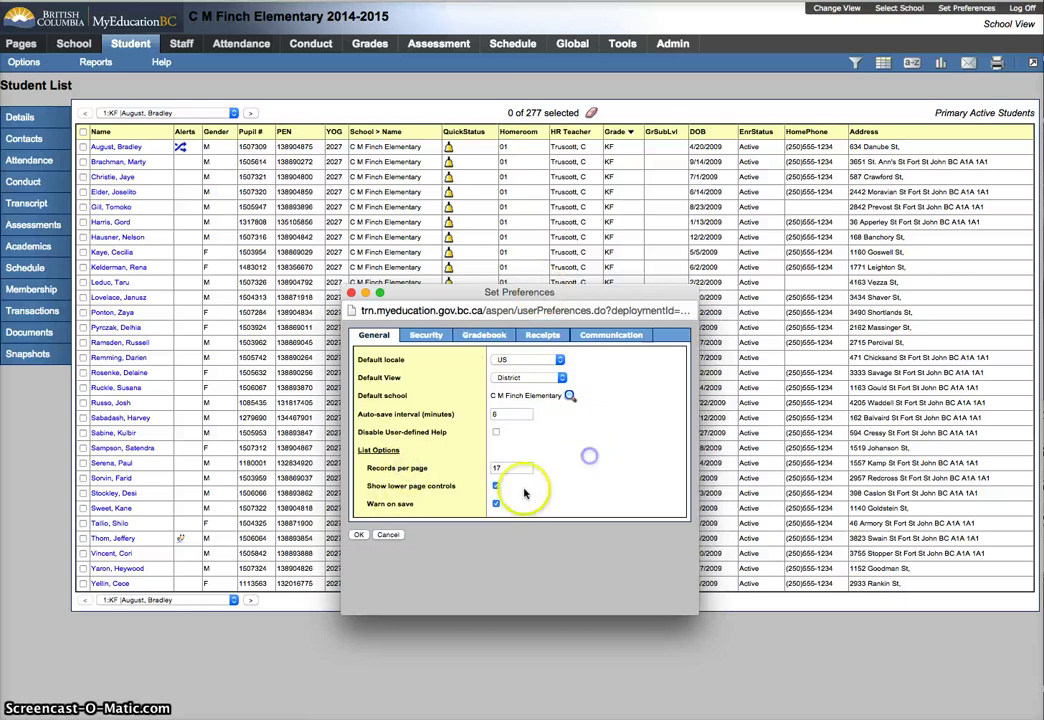
pyautogui.click(358, 534)
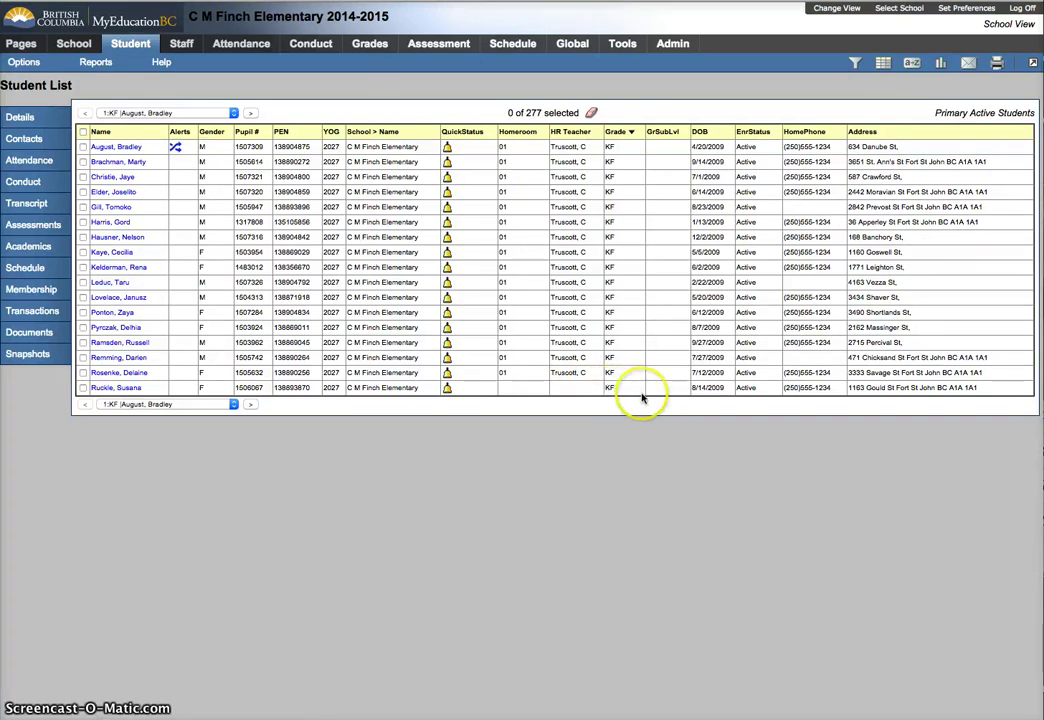
# Select the grade KF students without a homeroom across the first two pages, excluding grade 06, and show only the selected records.
pyautogui.click(83, 388)
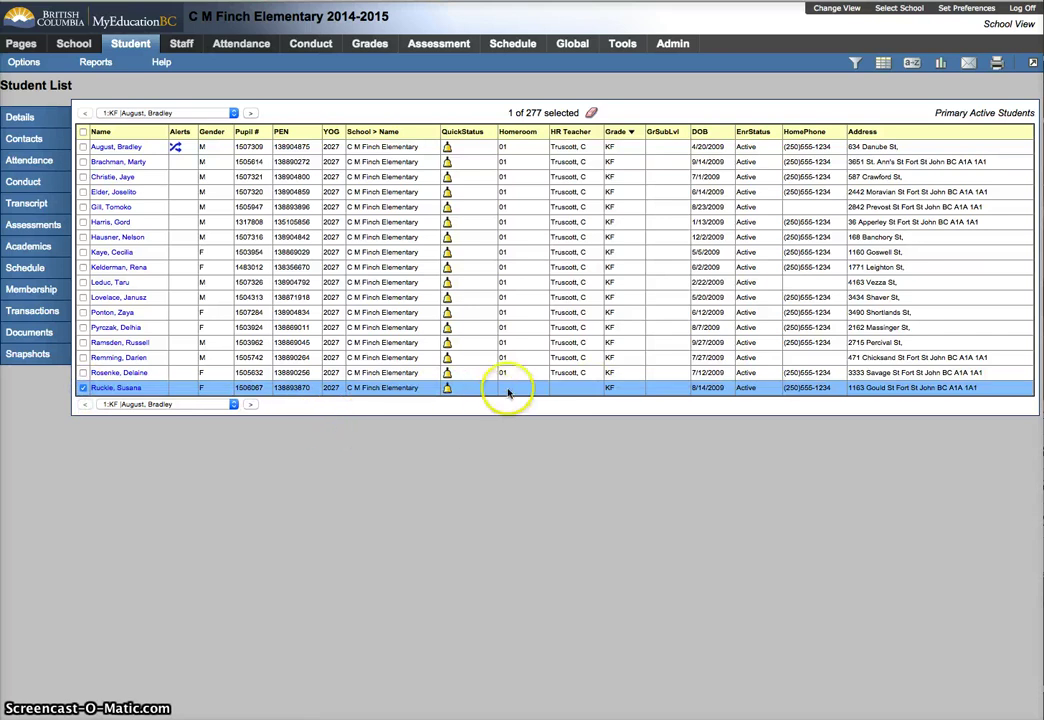
pyautogui.click(251, 114)
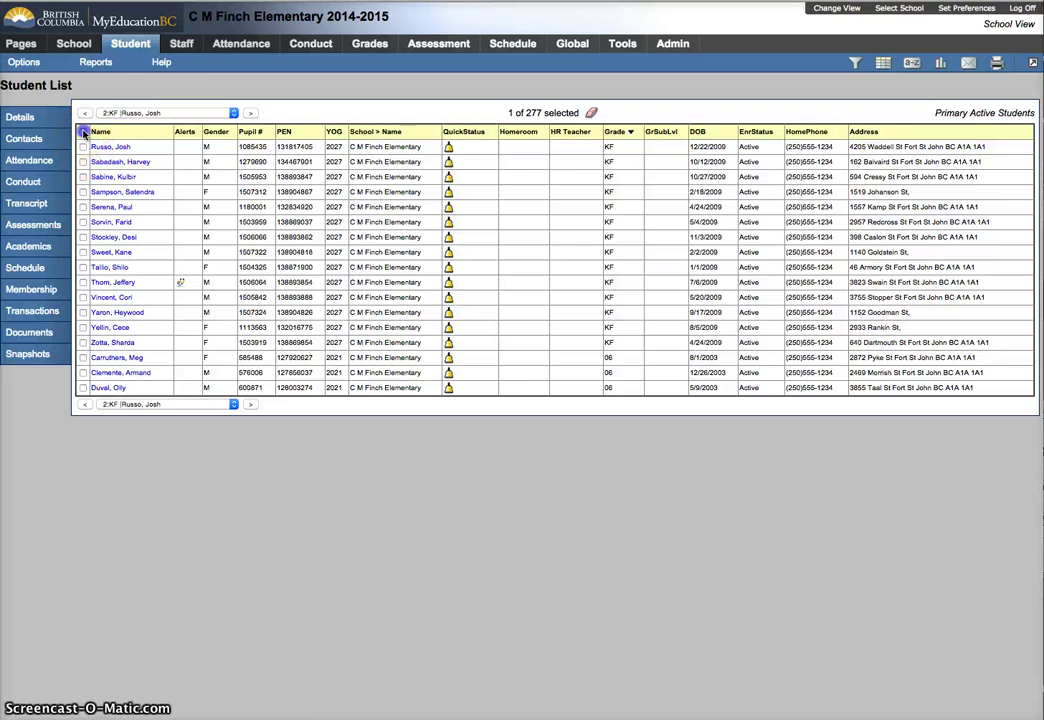
pyautogui.click(84, 132)
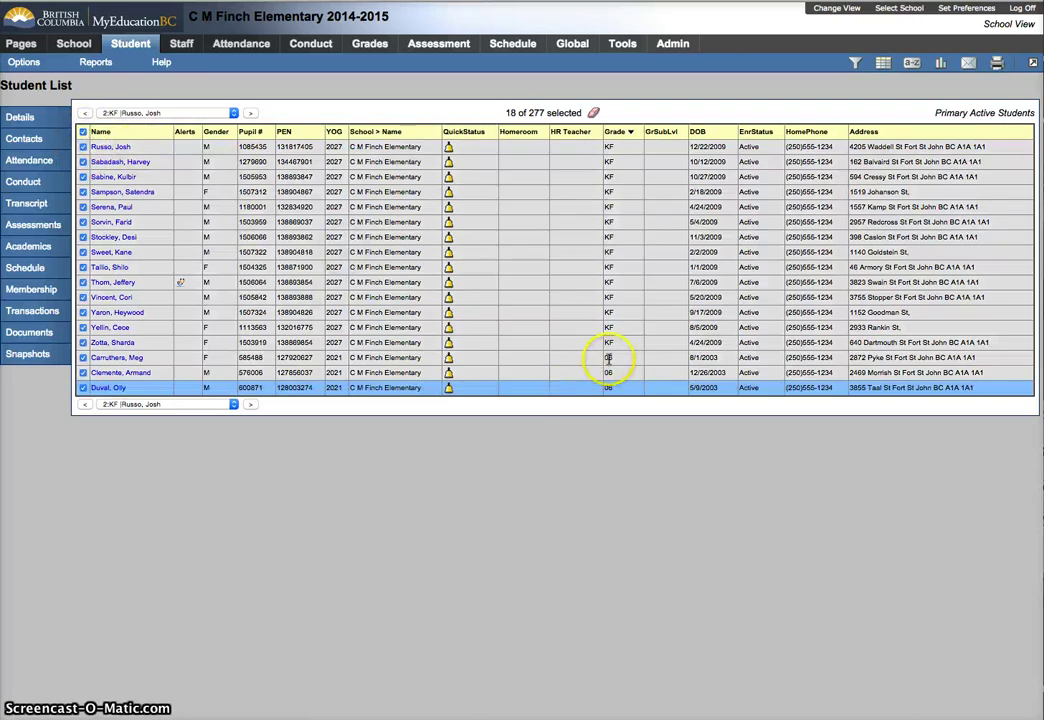
pyautogui.click(83, 389)
pyautogui.click(83, 373)
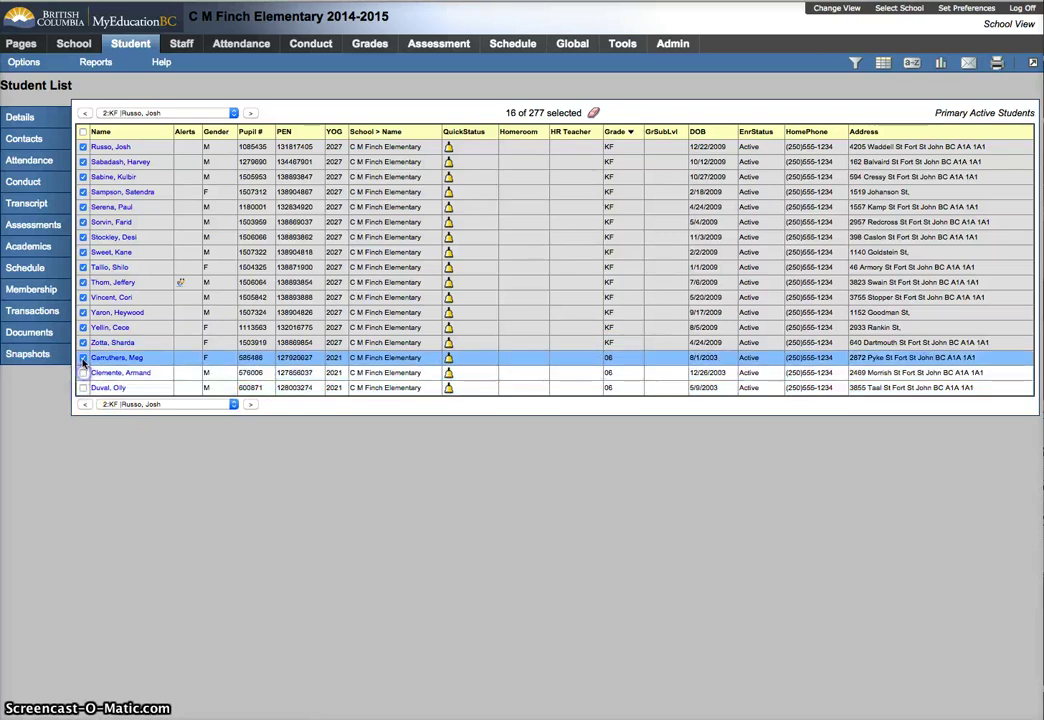
pyautogui.click(83, 358)
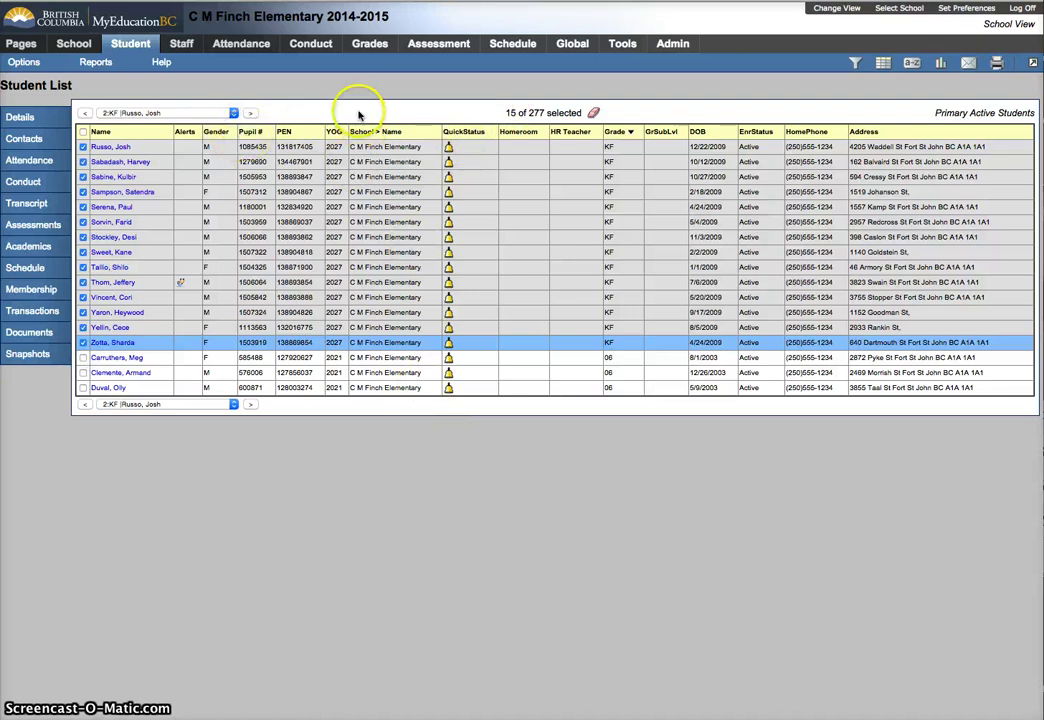
pyautogui.click(30, 64)
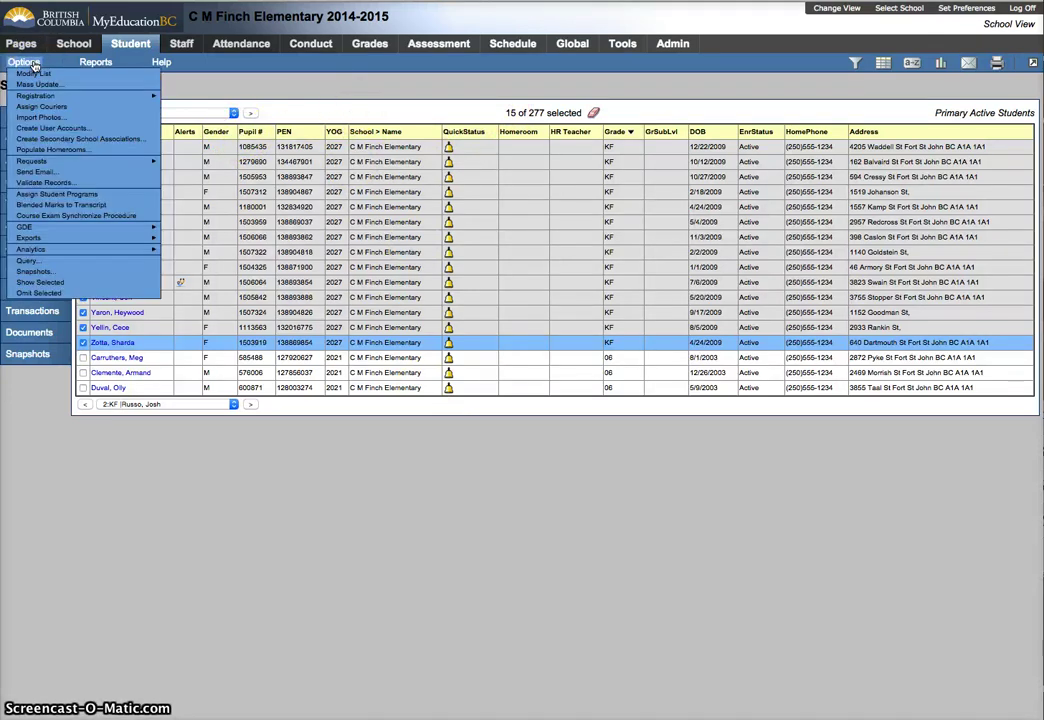
pyautogui.click(77, 283)
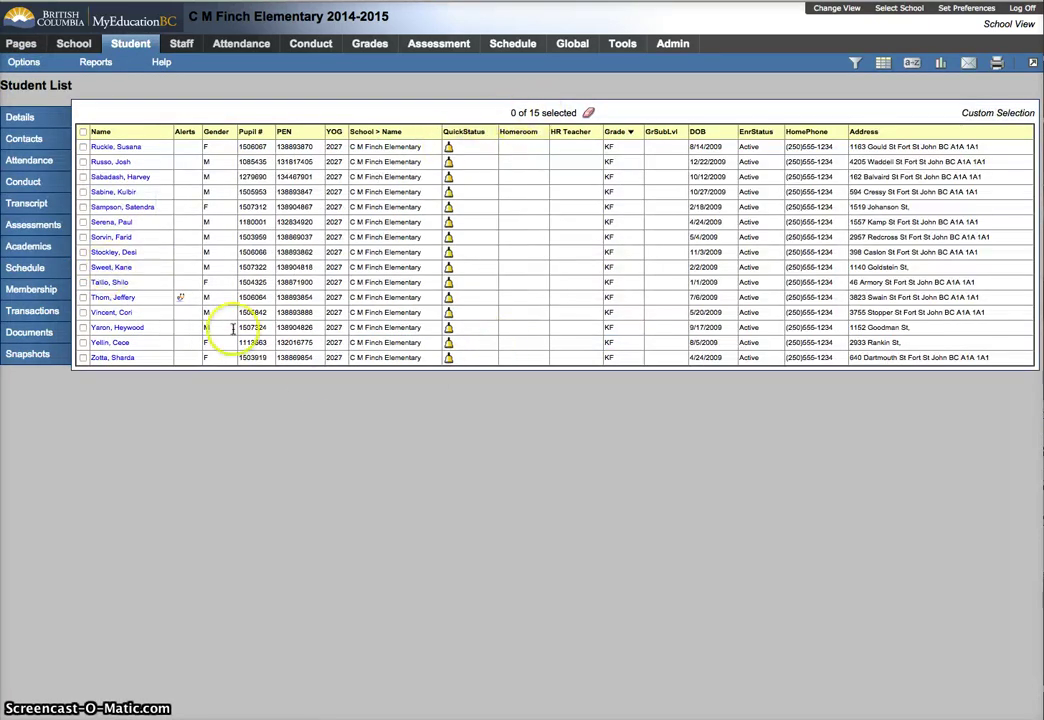
# Set up a mass update of the Homeroom field with the value 02 for the displayed students.
pyautogui.click(24, 62)
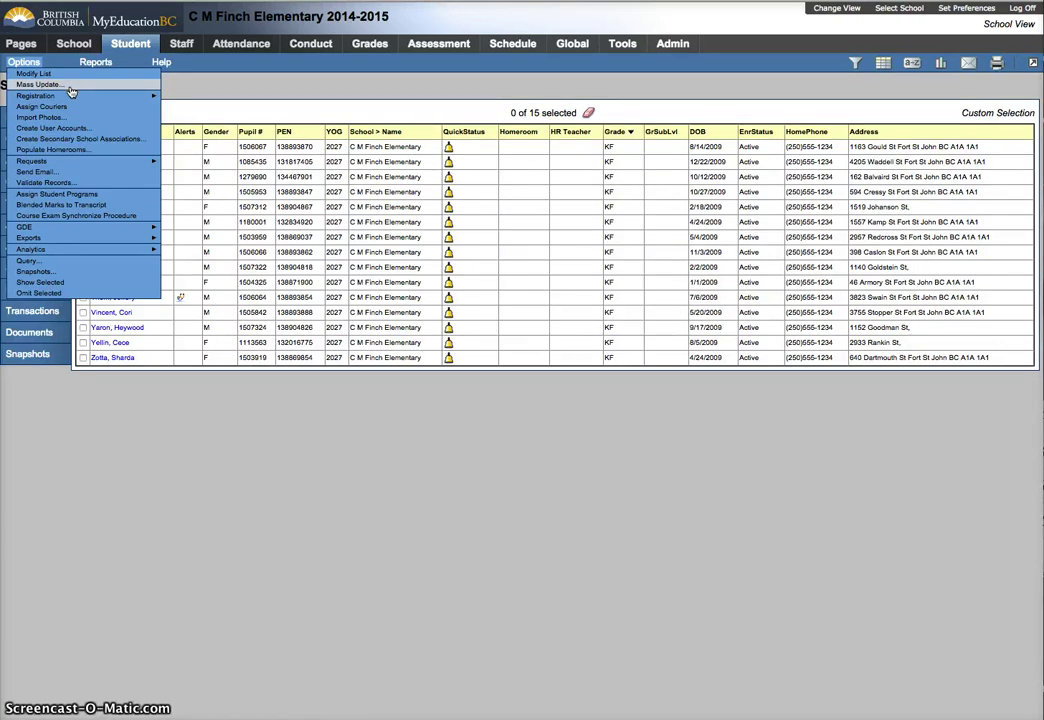
pyautogui.click(33, 74)
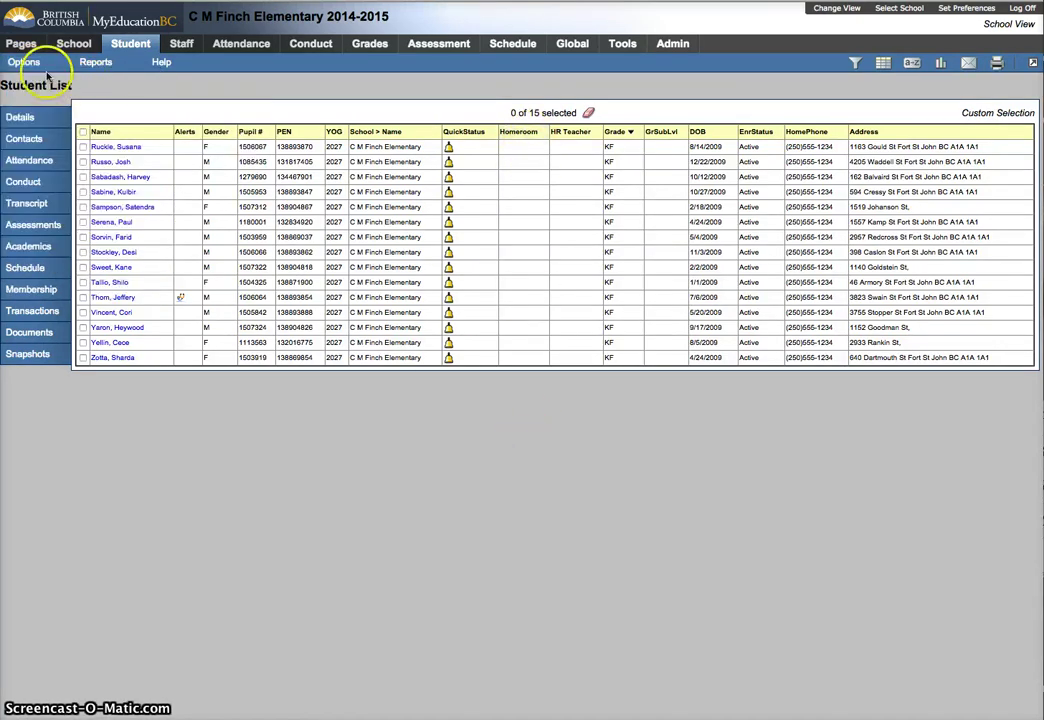
pyautogui.click(14, 66)
pyautogui.click(45, 86)
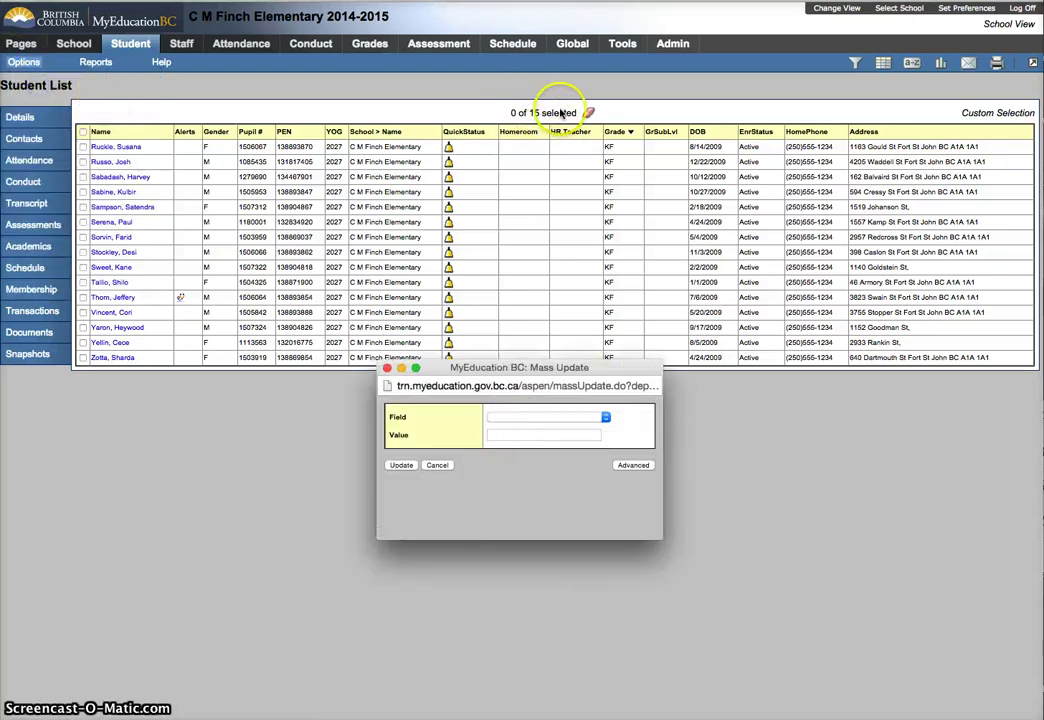
pyautogui.click(605, 417)
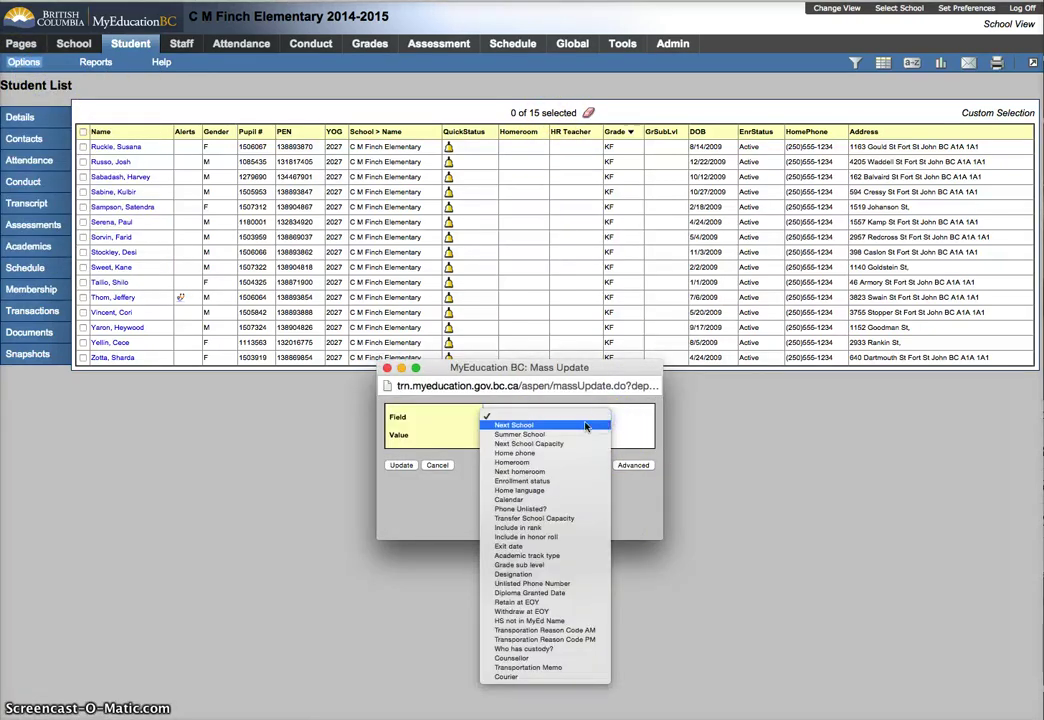
pyautogui.click(532, 463)
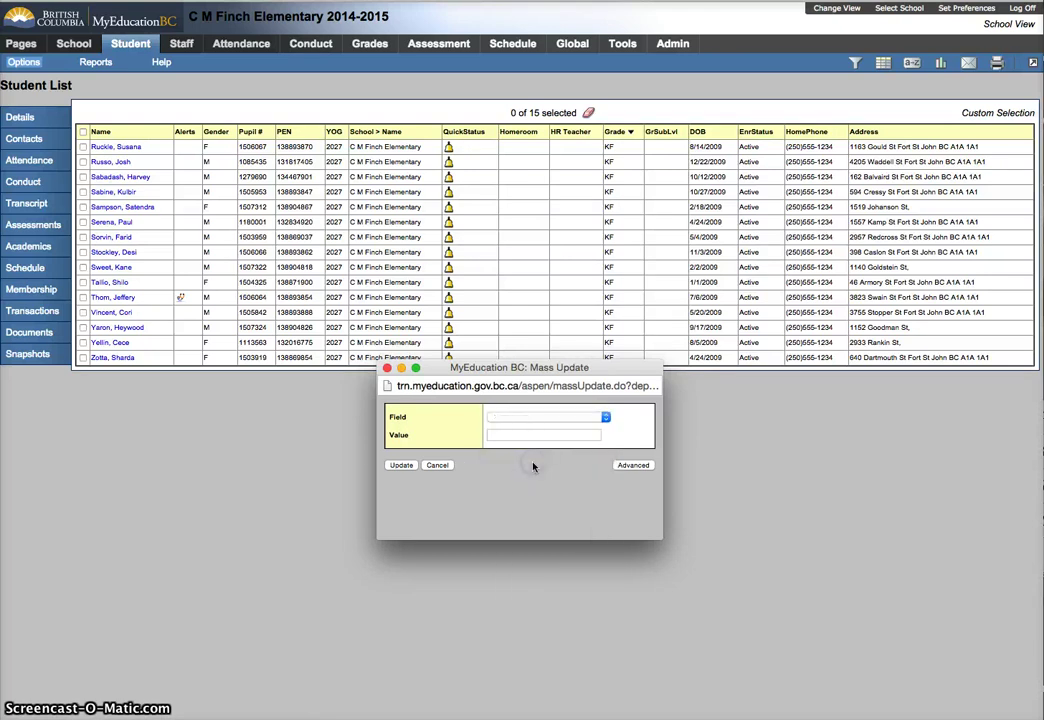
pyautogui.click(523, 433)
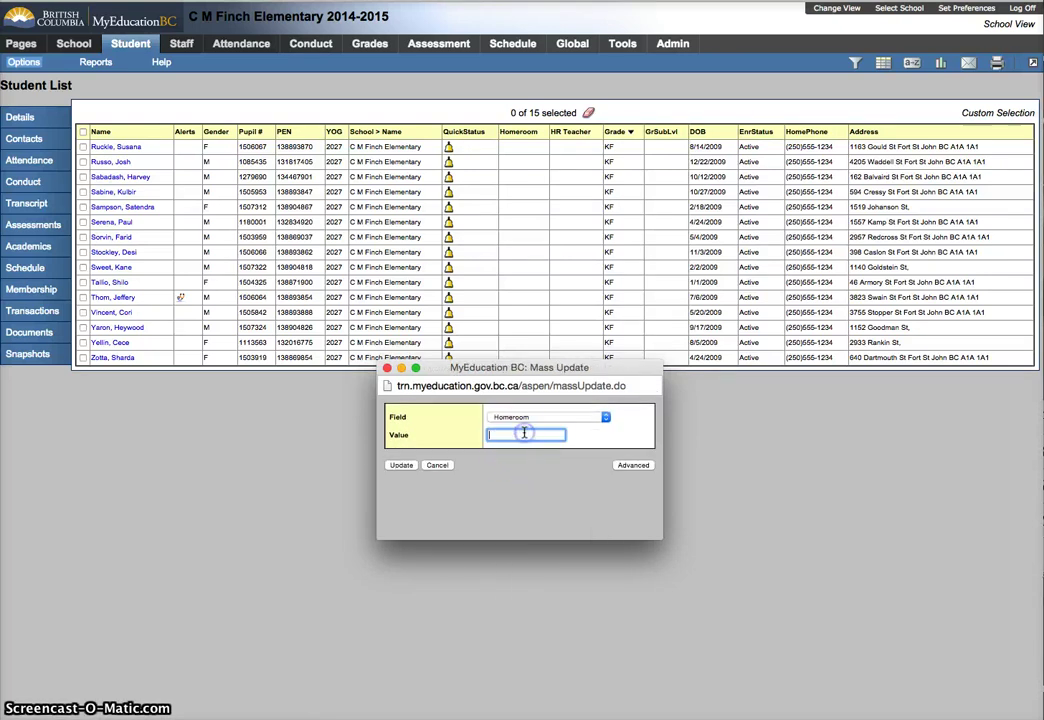
pyautogui.write('02')
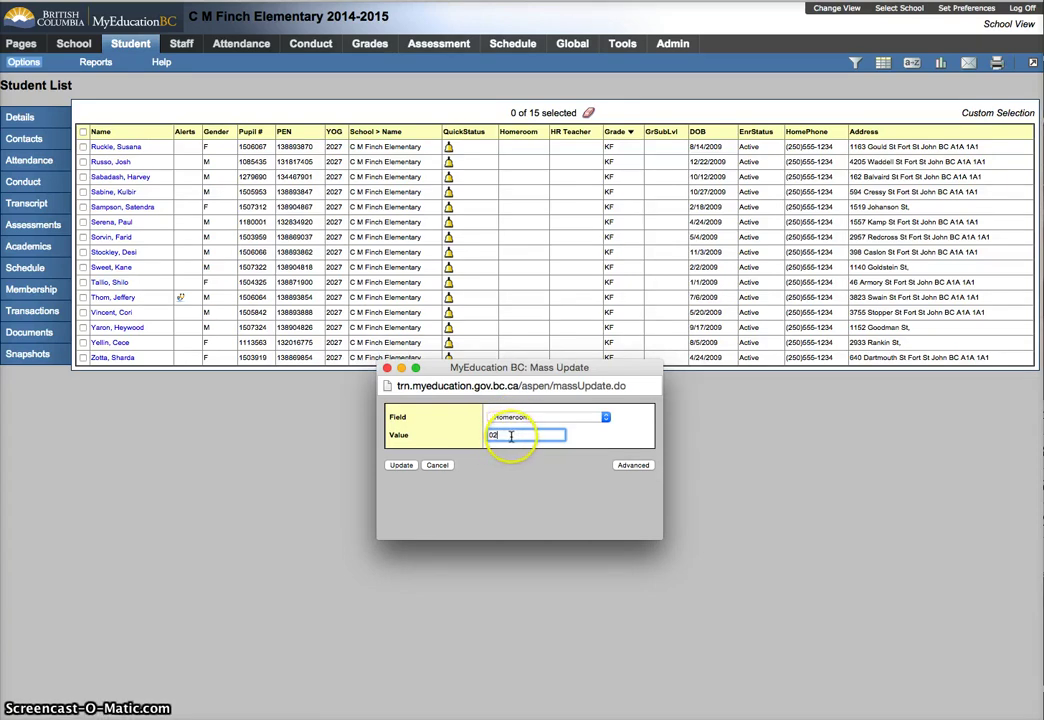
pyautogui.doubleClick(489, 436)
pyautogui.write('02')
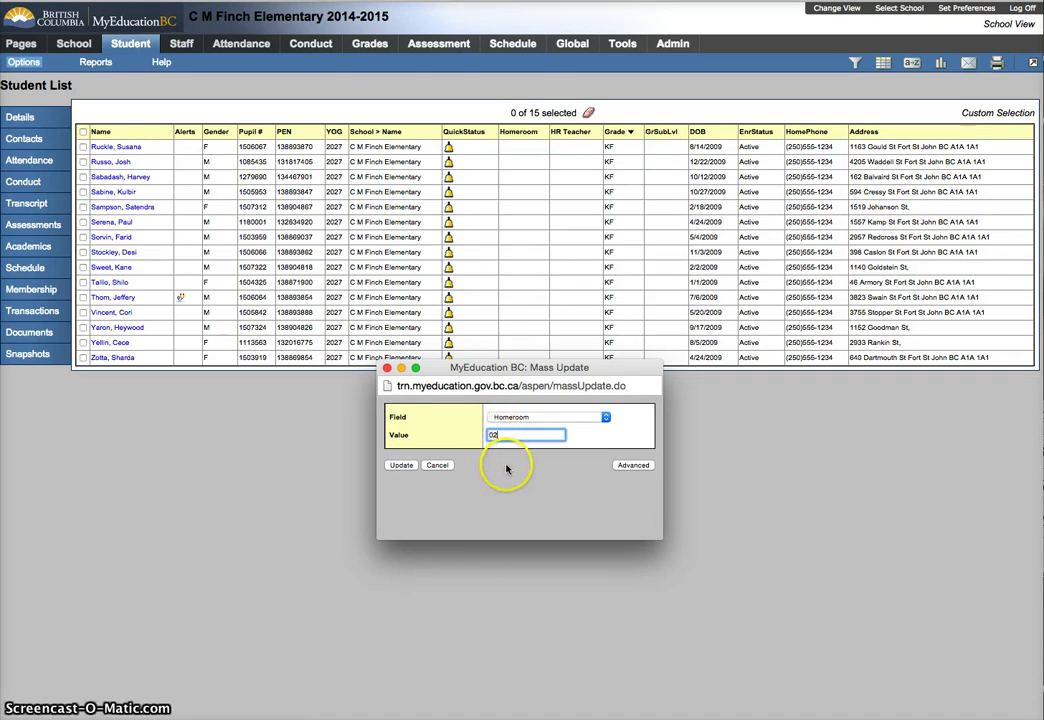
# Run the homeroom mass update, accept its confirmations and close the results summary.
pyautogui.click(402, 466)
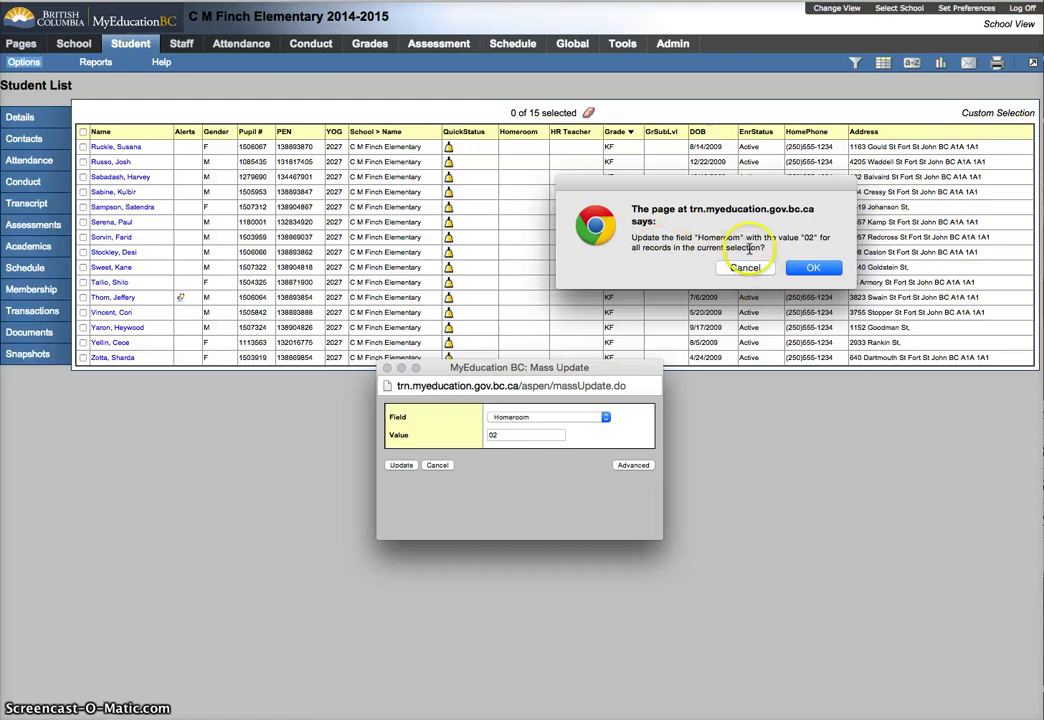
pyautogui.click(811, 268)
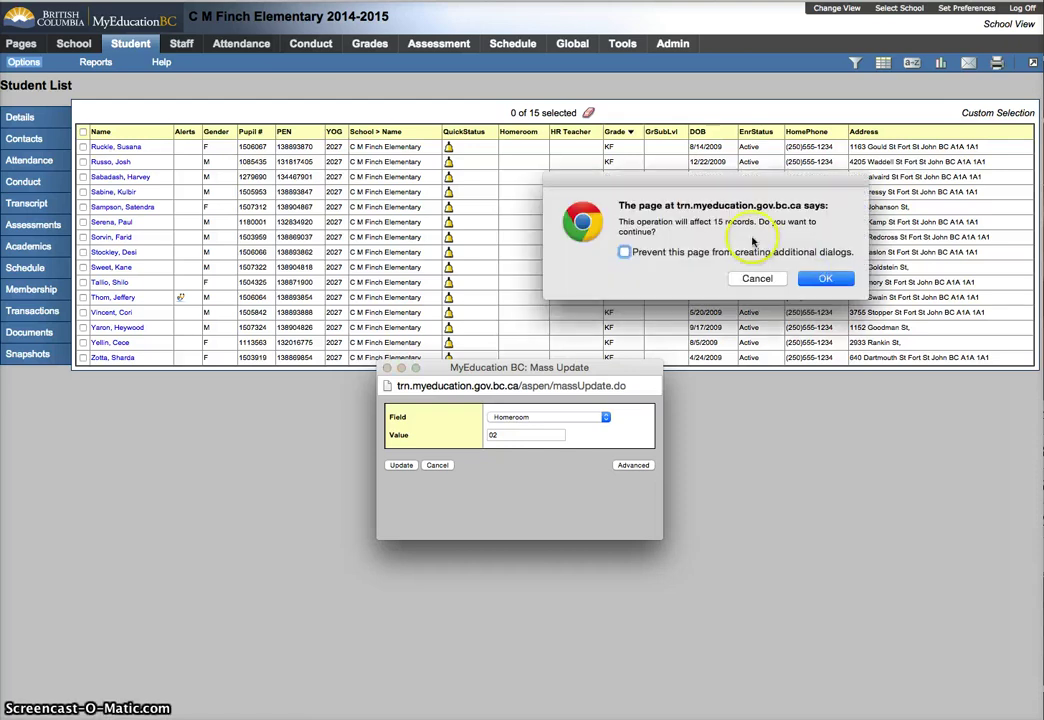
pyautogui.click(721, 222)
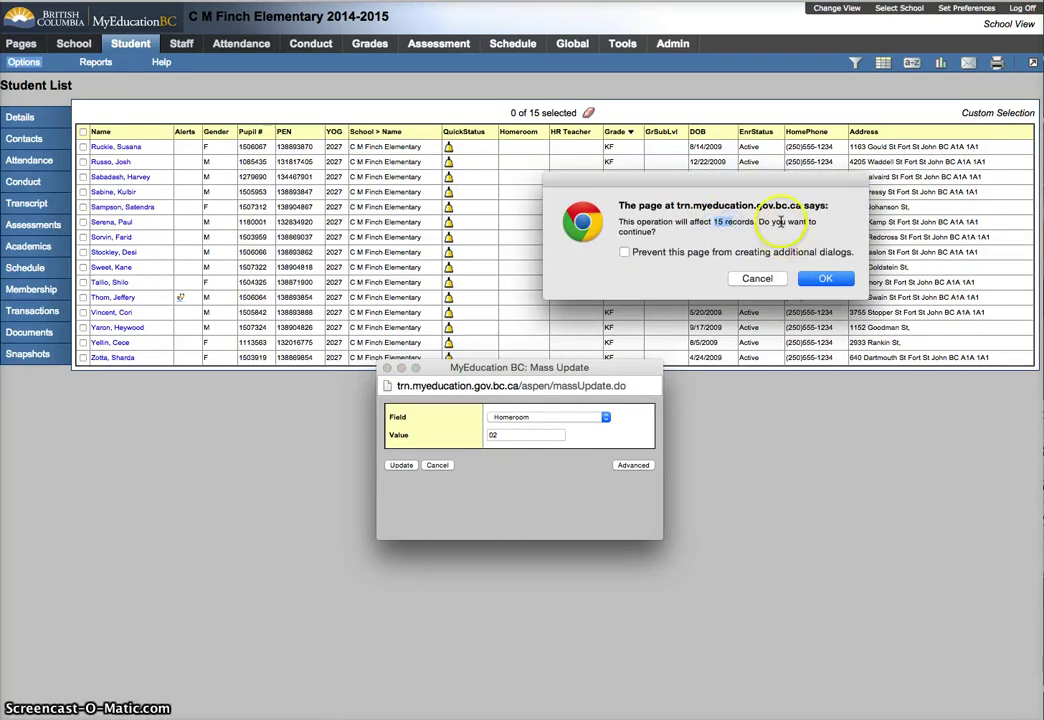
pyautogui.click(825, 278)
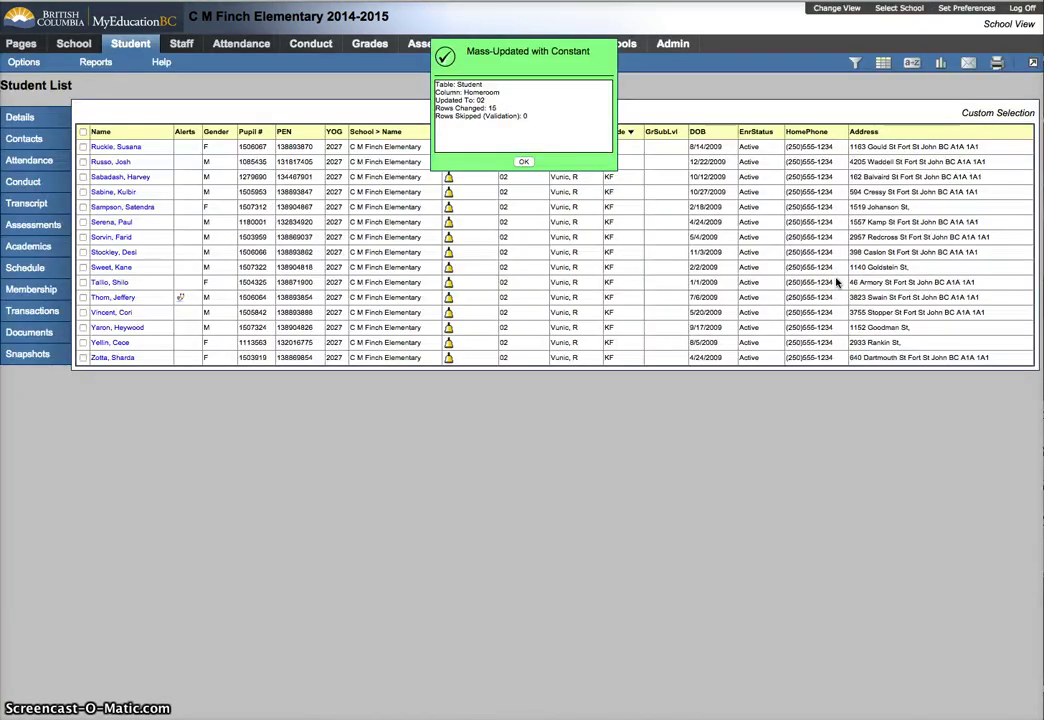
pyautogui.click(523, 161)
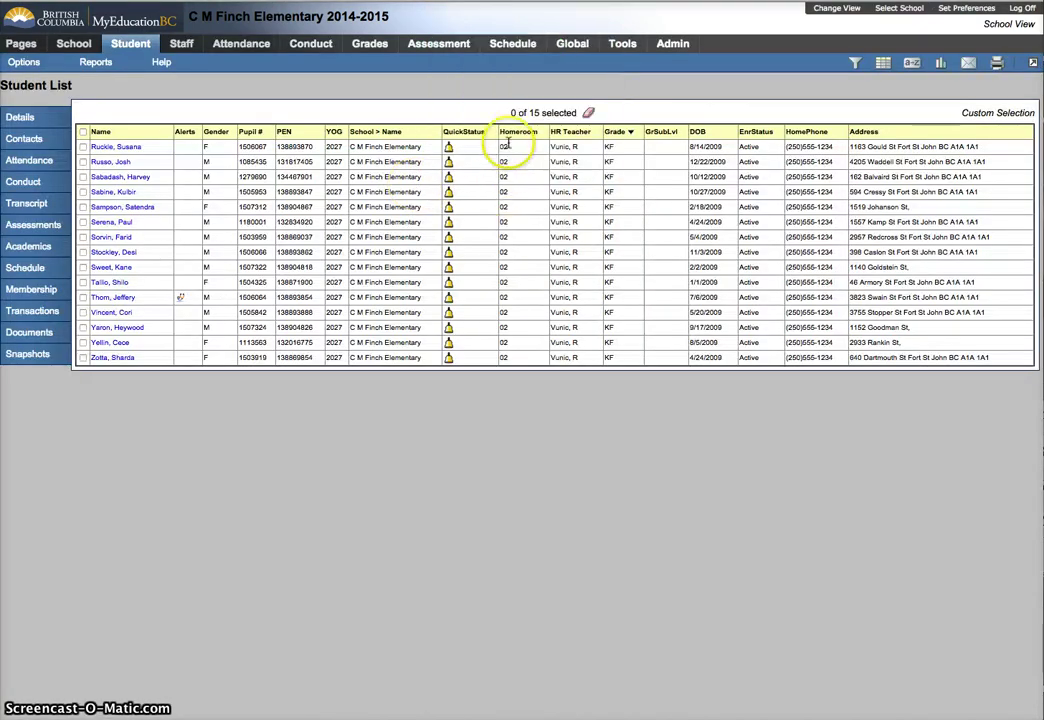
# Filter the student list to Primary Active Students again and go to the second page of records.
pyautogui.click(854, 63)
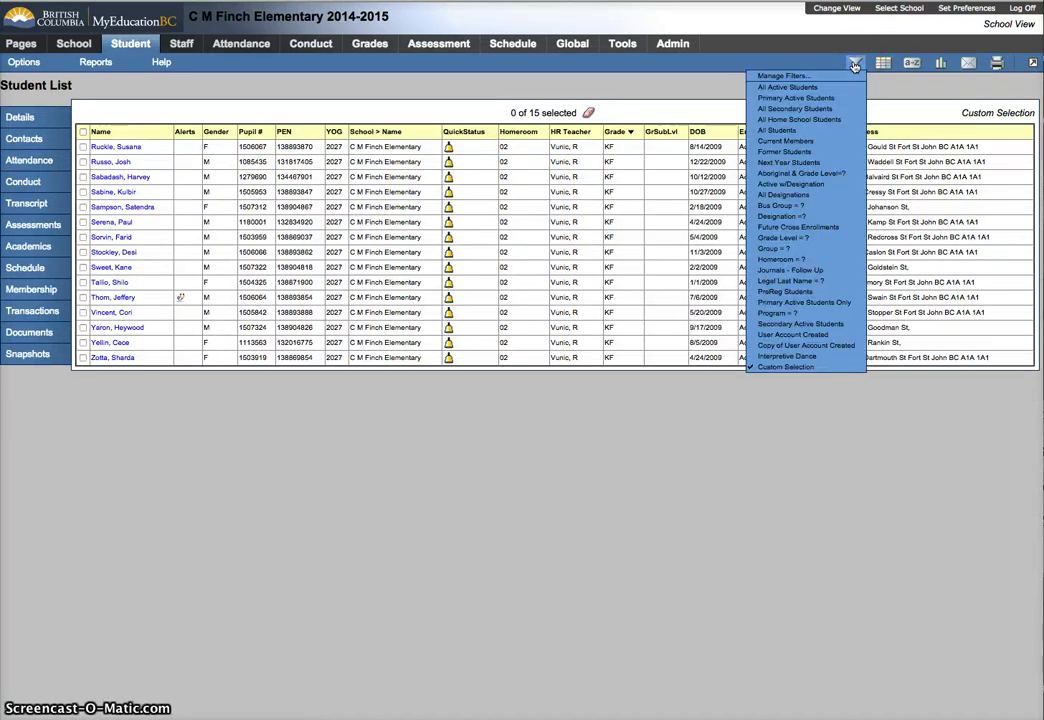
pyautogui.click(813, 99)
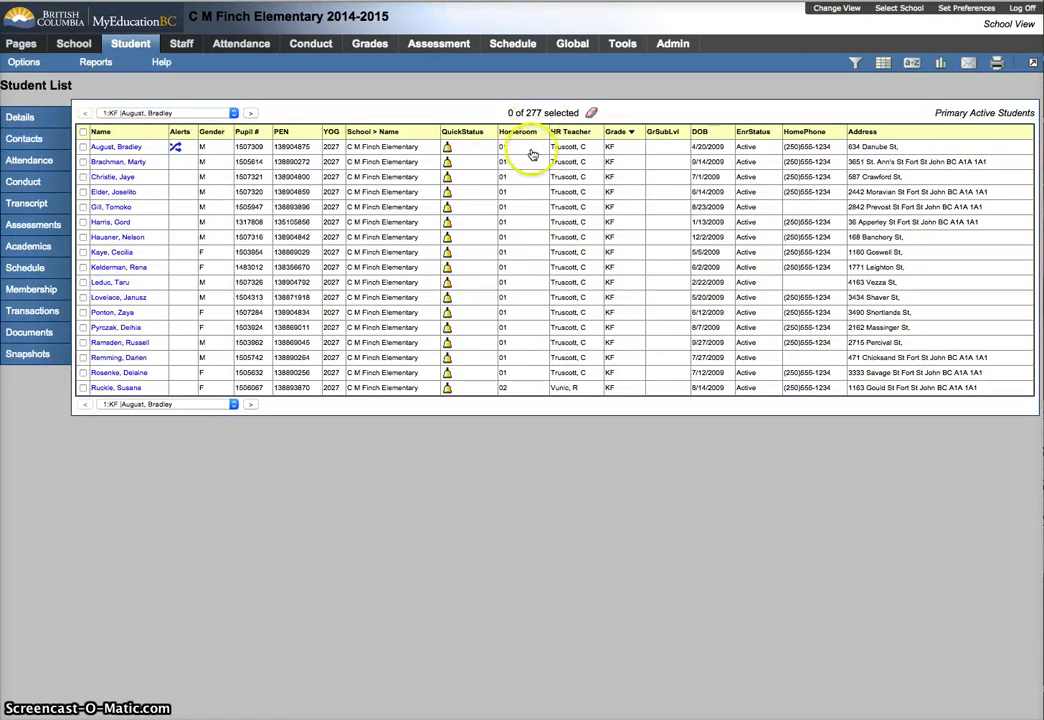
pyautogui.click(233, 113)
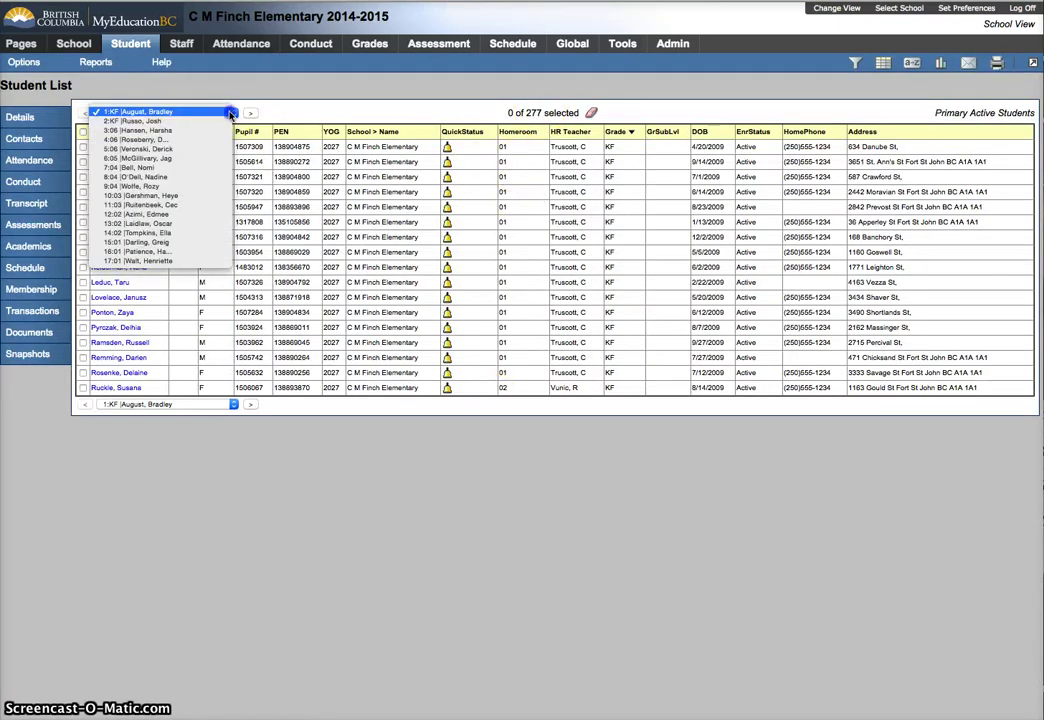
pyautogui.click(197, 121)
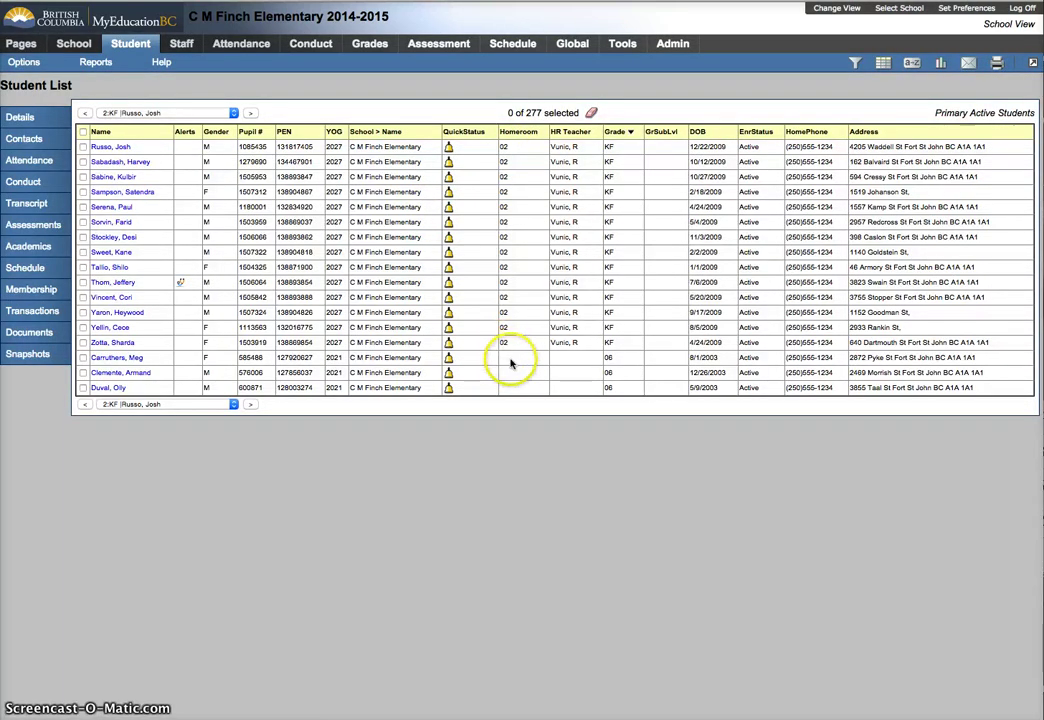
# Sort the list by ascending grade, select all grade 01 students on the second page, and show only the selected records.
pyautogui.click(614, 136)
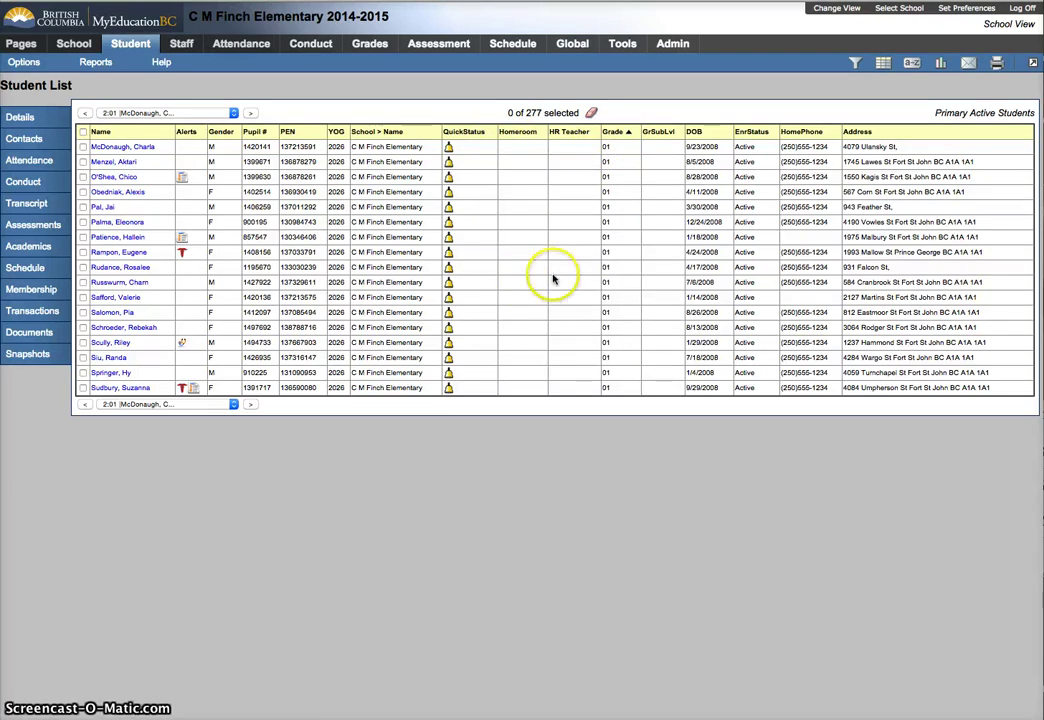
pyautogui.click(83, 131)
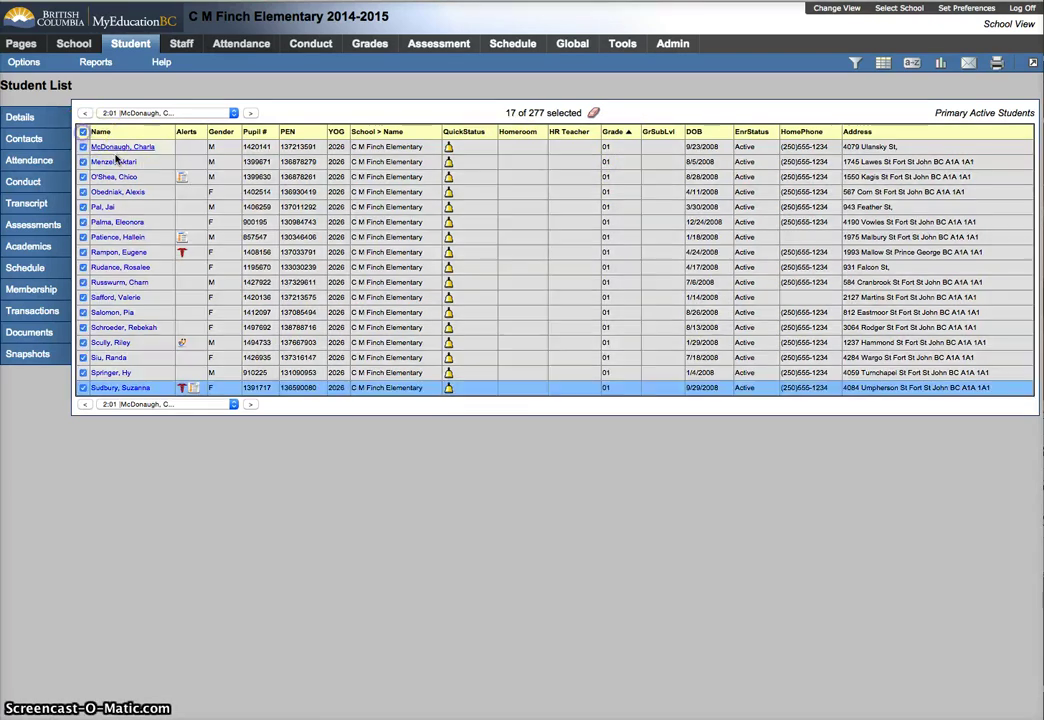
pyautogui.click(570, 190)
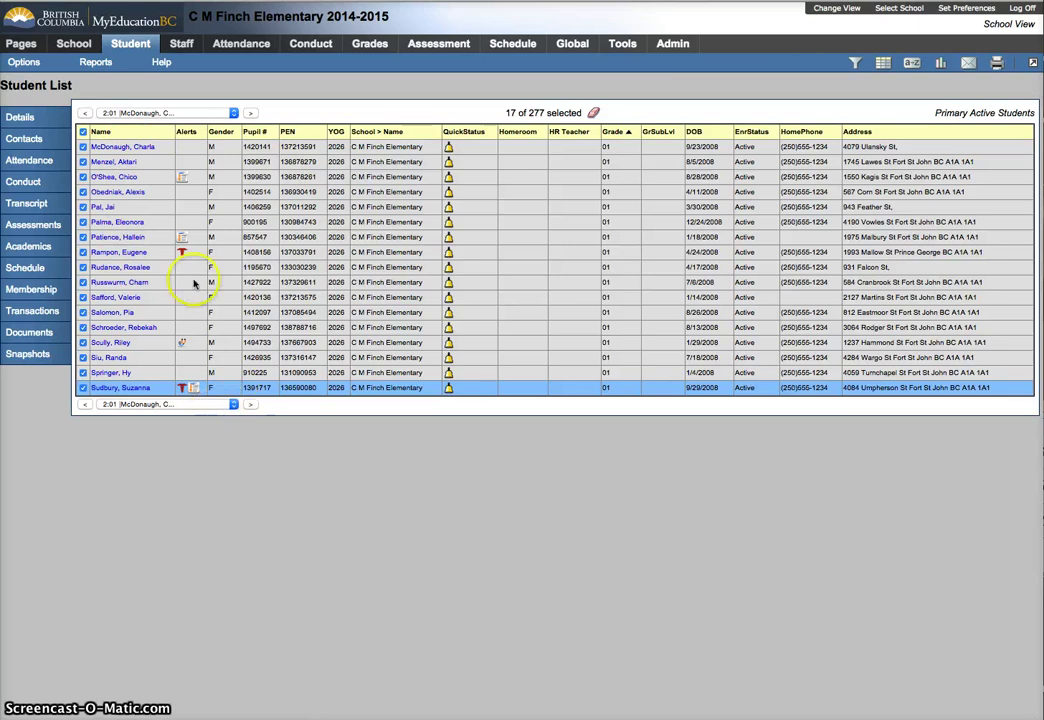
pyautogui.click(27, 64)
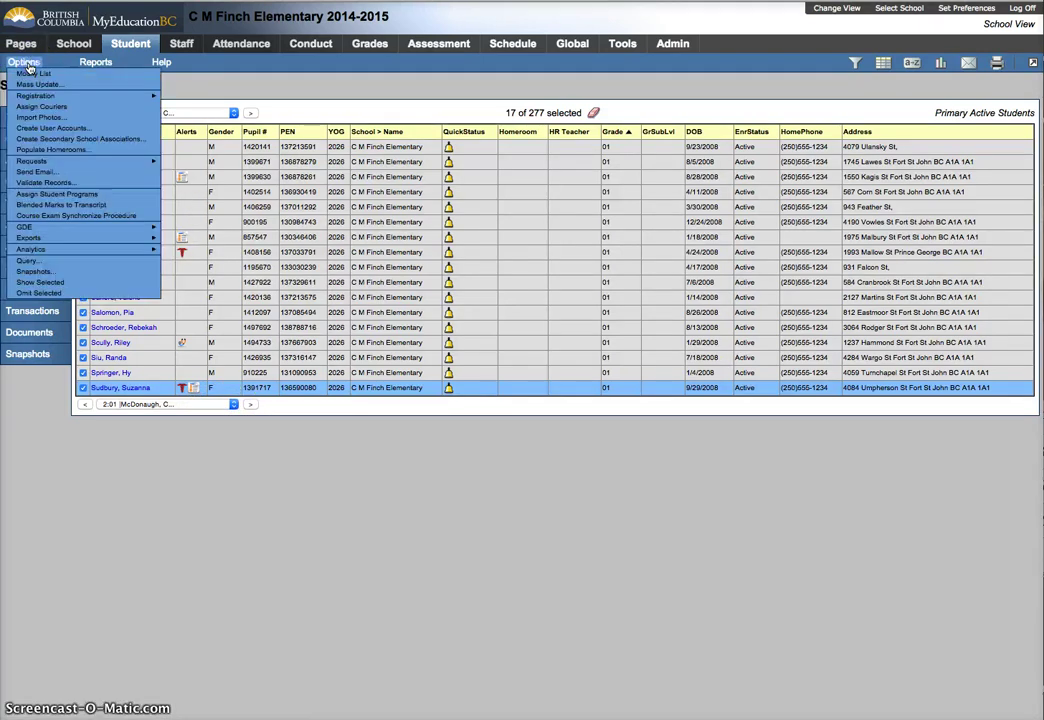
pyautogui.click(83, 282)
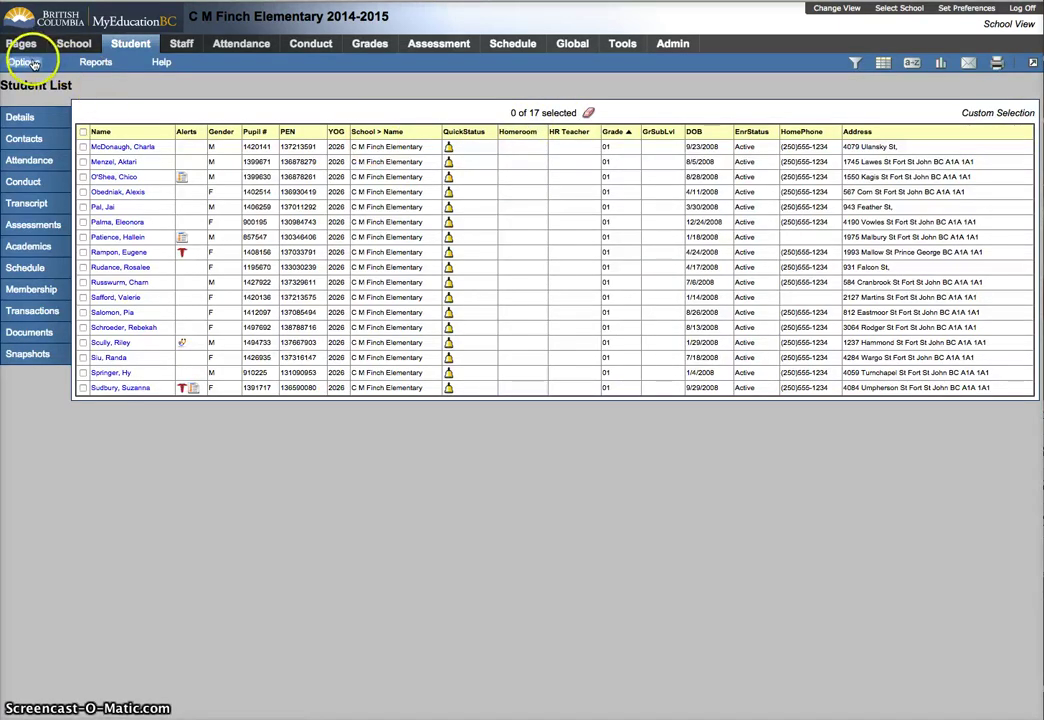
# Make the list modifiable and enter 03 in the Homeroom column for every displayed grade 01 student.
pyautogui.click(27, 63)
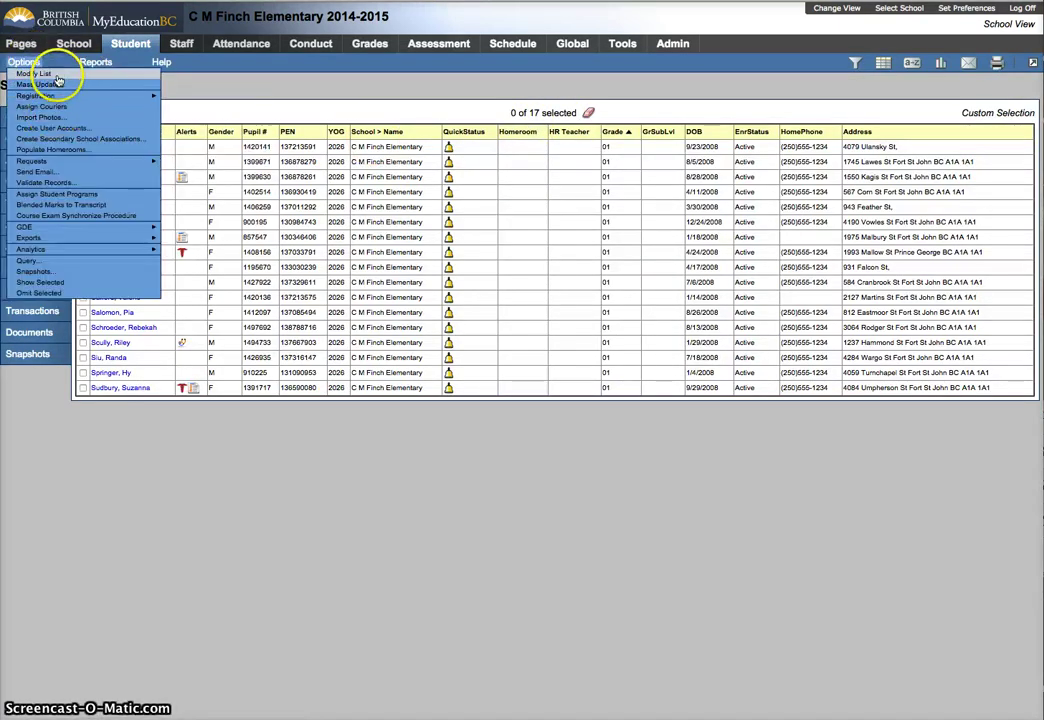
pyautogui.click(56, 75)
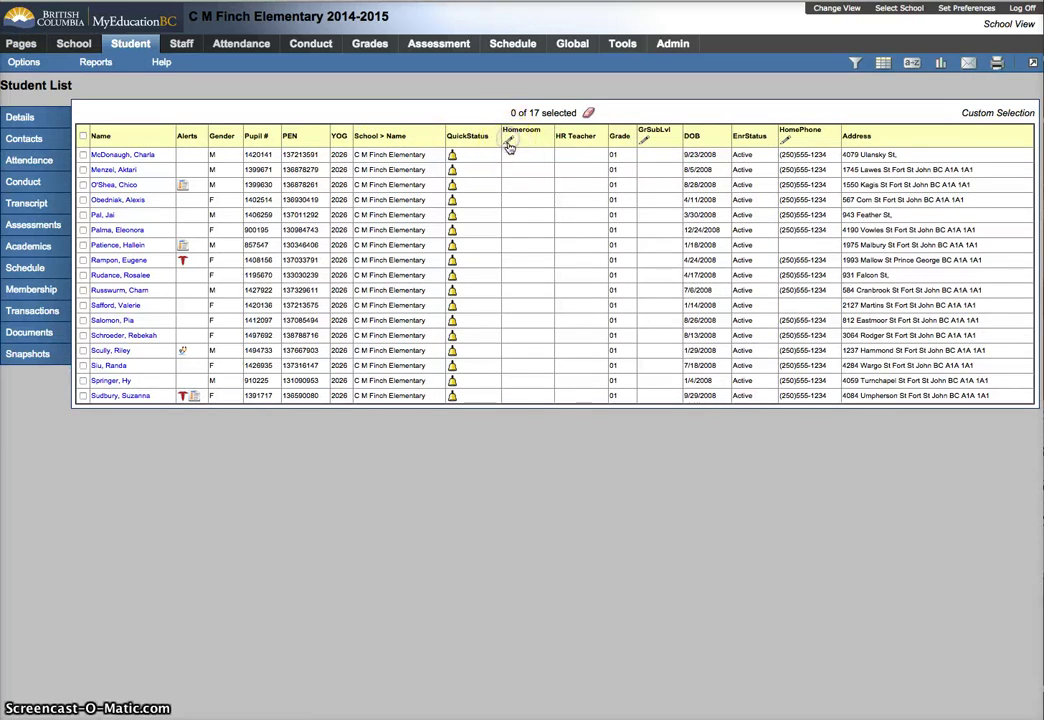
pyautogui.click(509, 143)
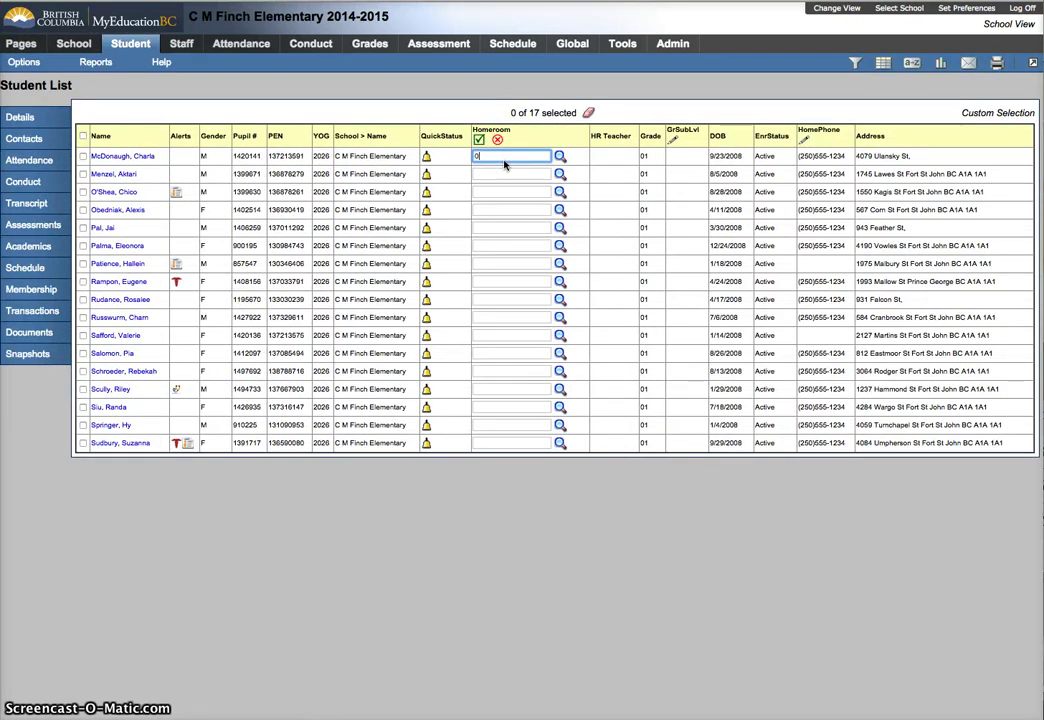
pyautogui.press('Tab')
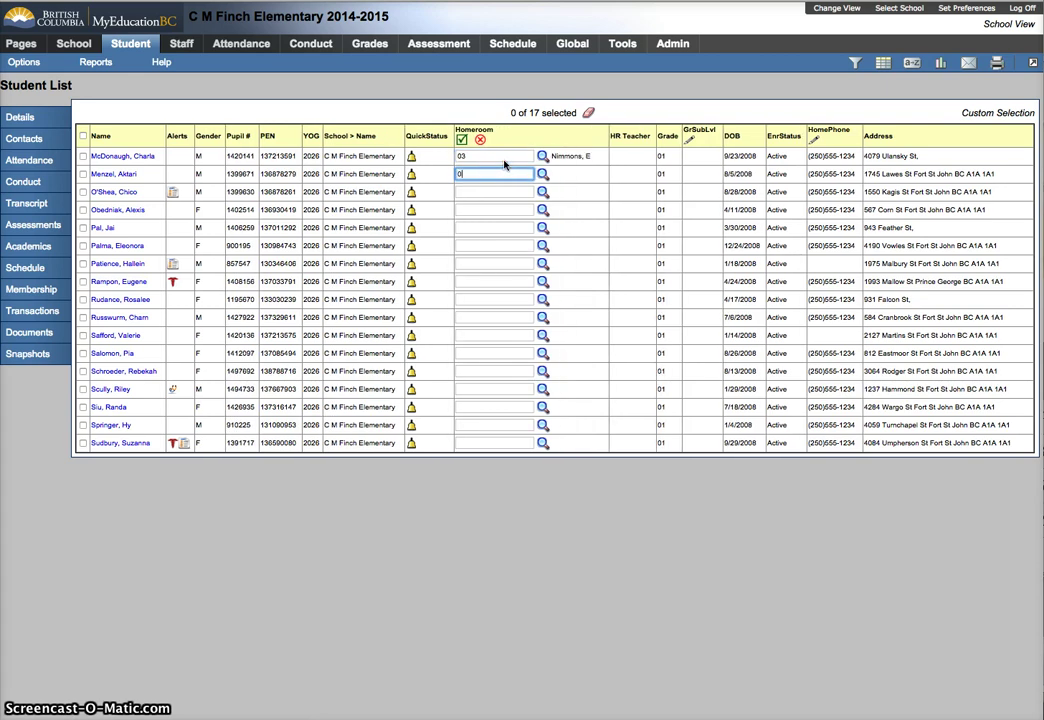
pyautogui.press('Tab')
pyautogui.write('03')
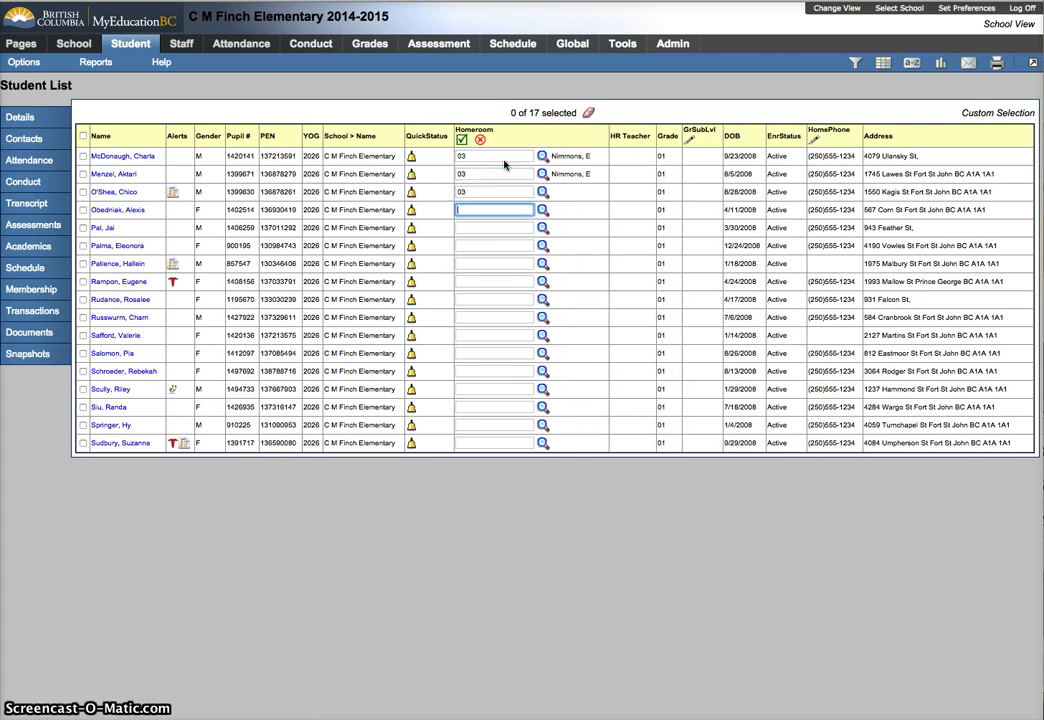
pyautogui.press('Tab')
pyautogui.press('Tab')
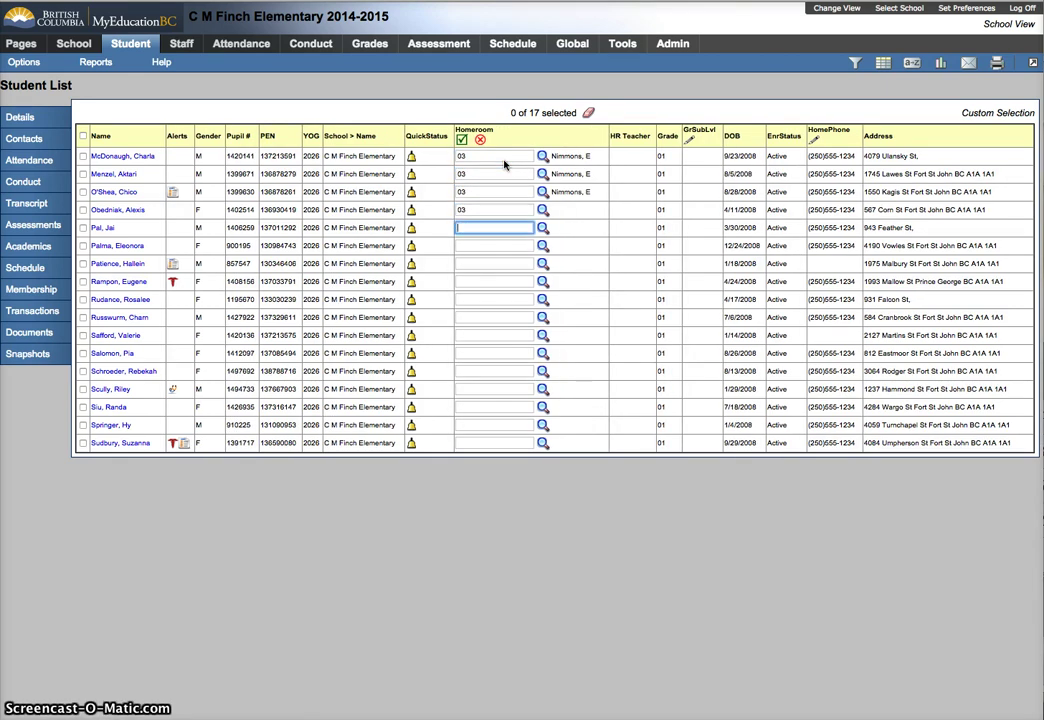
pyautogui.write('03')
pyautogui.press('Tab')
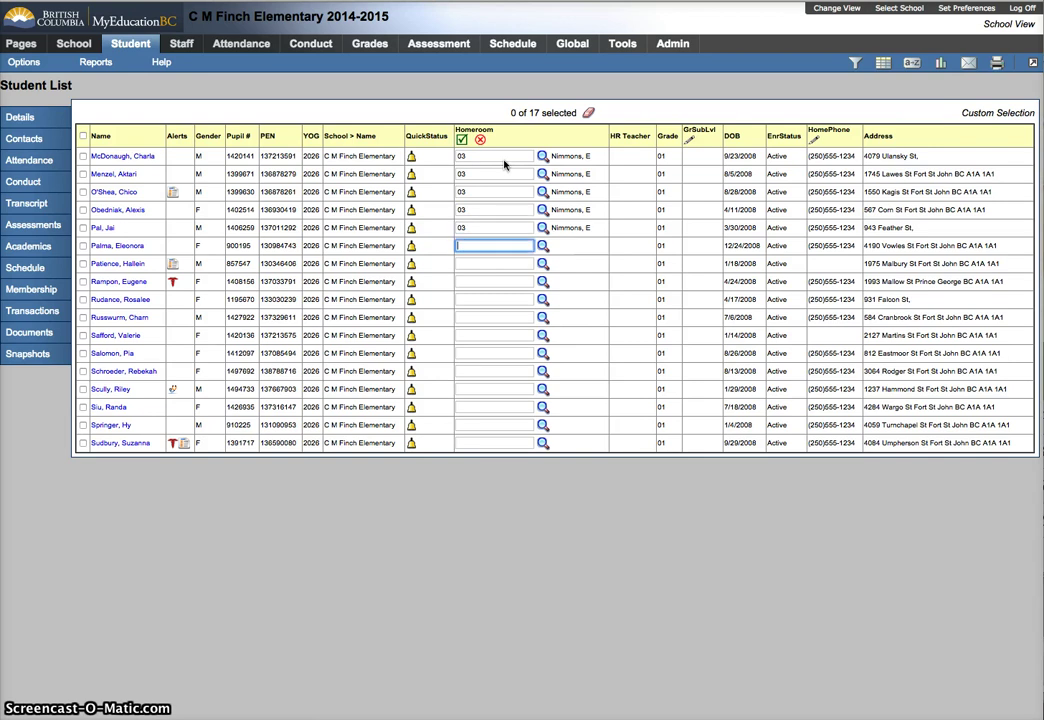
pyautogui.press('Tab')
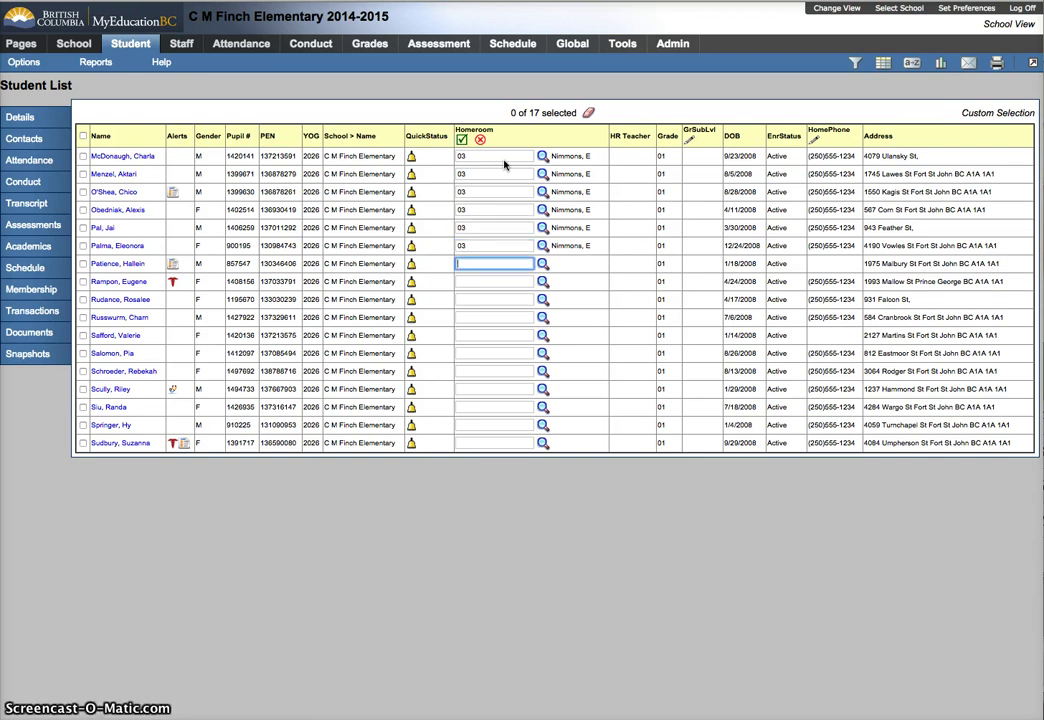
pyautogui.press('Tab')
pyautogui.write('03')
pyautogui.press('Tab')
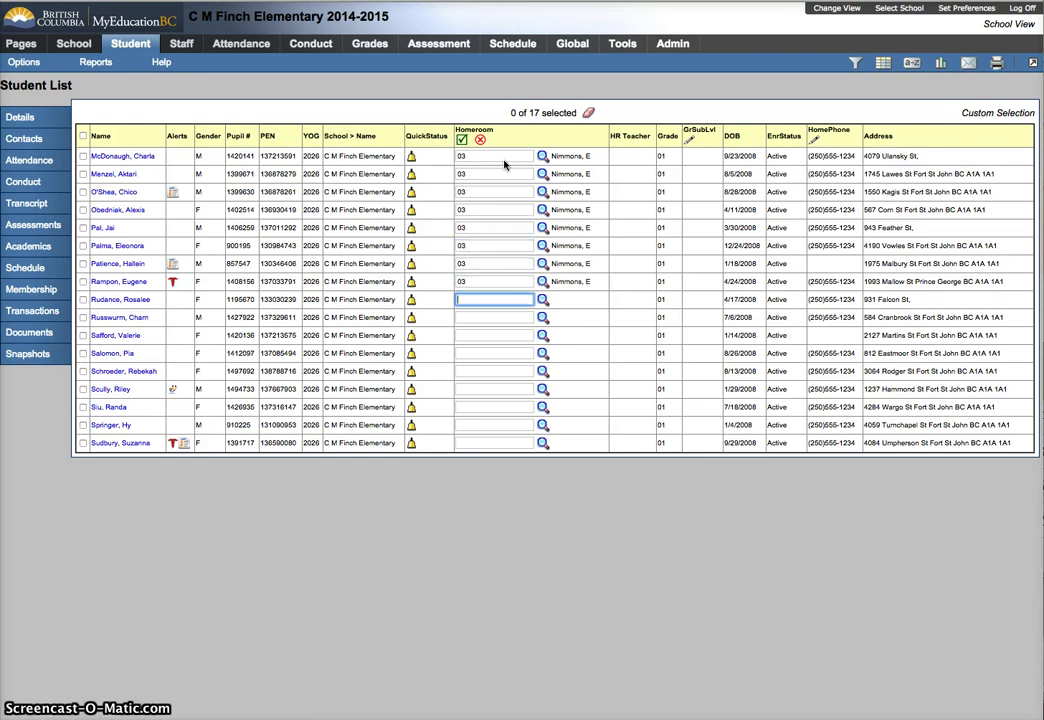
pyautogui.write('03')
pyautogui.press('Tab')
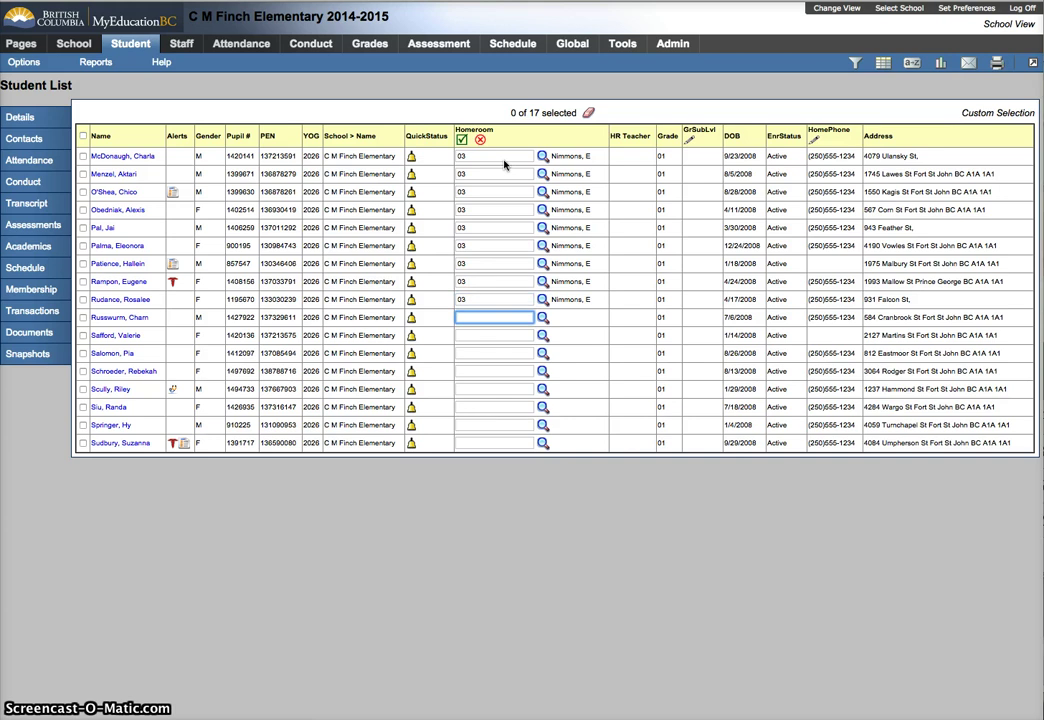
pyautogui.press('Tab')
pyautogui.write('0')
pyautogui.hotkey('shift', 'Tab')
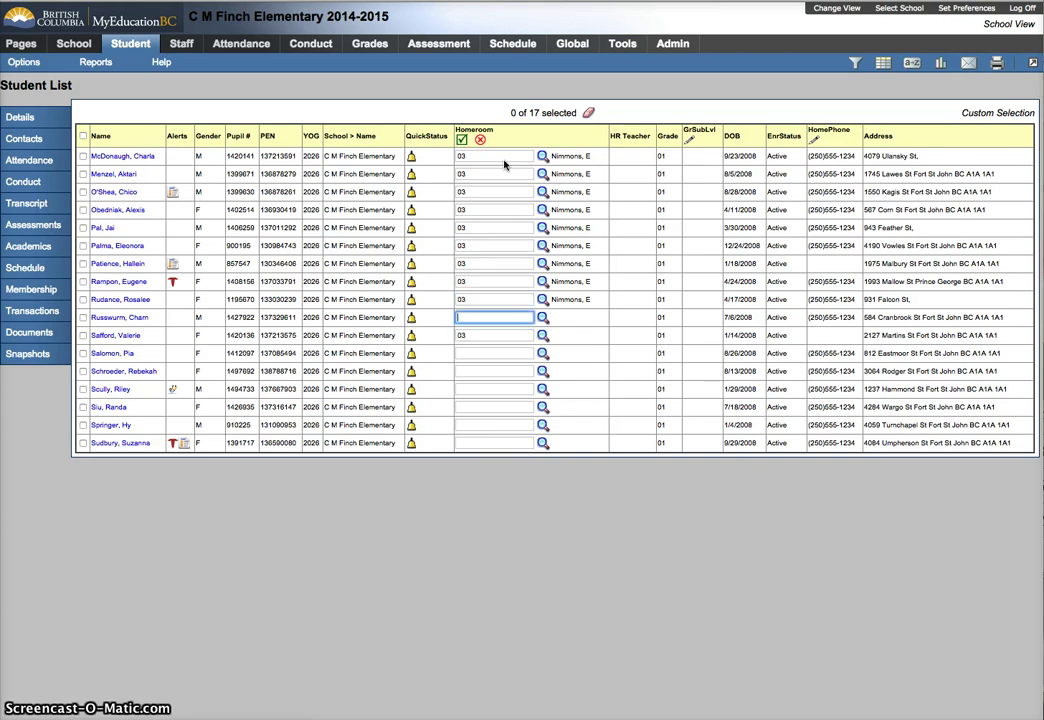
pyautogui.press('Tab')
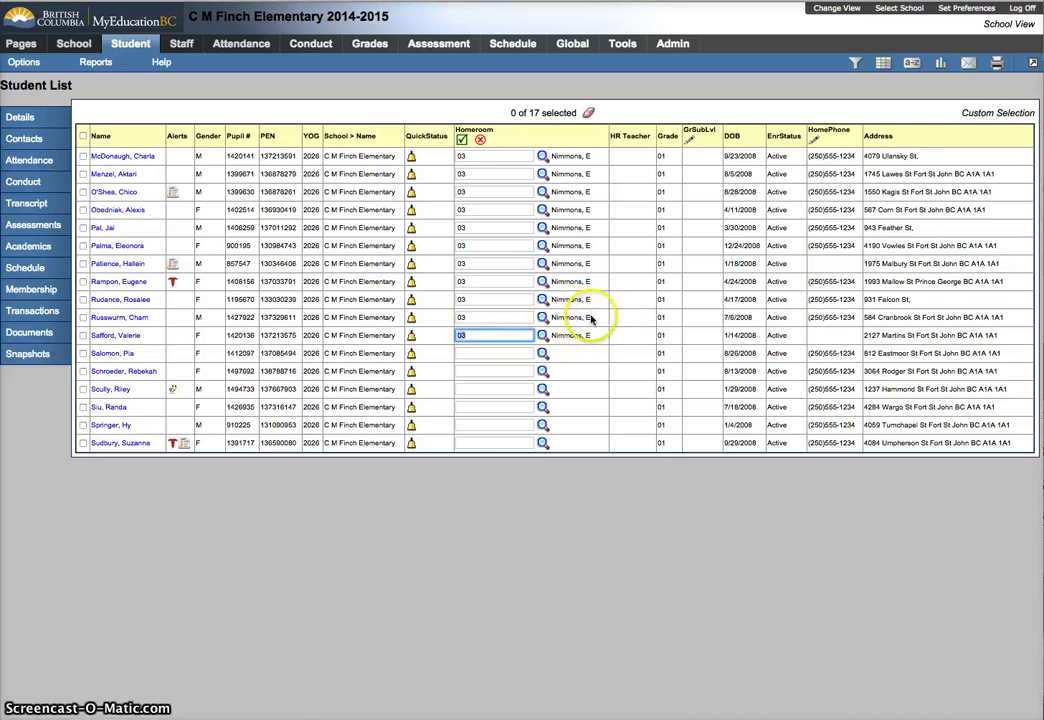
pyautogui.click(476, 353)
pyautogui.write('03')
pyautogui.press('Tab')
pyautogui.press('Tab')
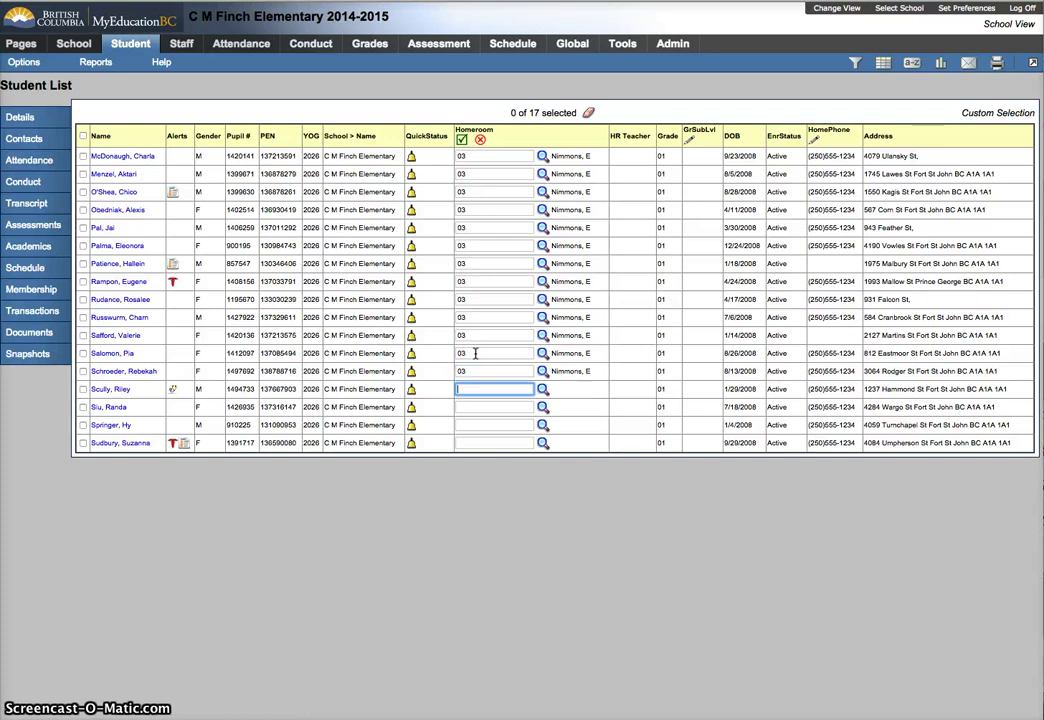
pyautogui.press('Tab')
pyautogui.write('03')
pyautogui.press('Tab')
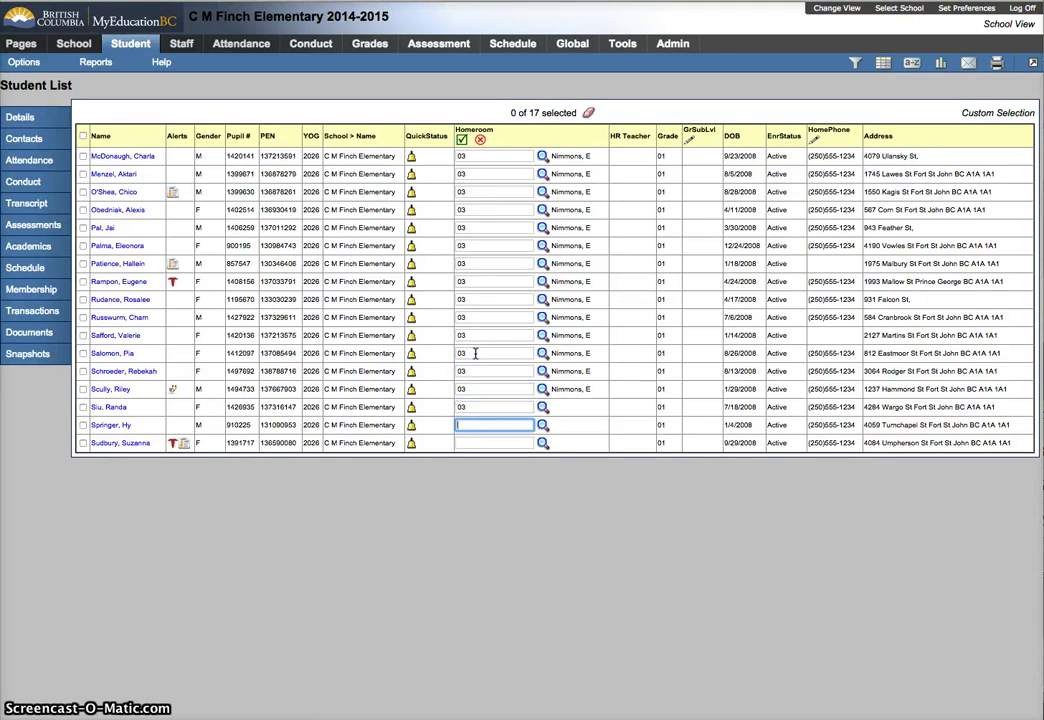
pyautogui.write('03')
pyautogui.press('Tab')
pyautogui.write('0')
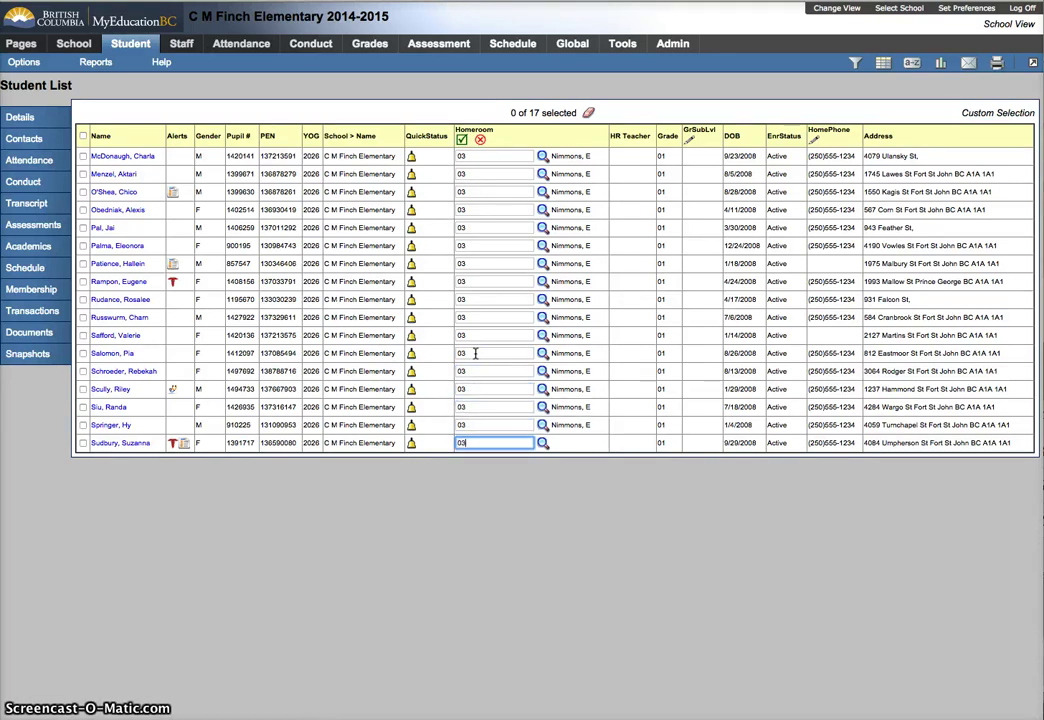
pyautogui.write('3')
pyautogui.press('Tab')
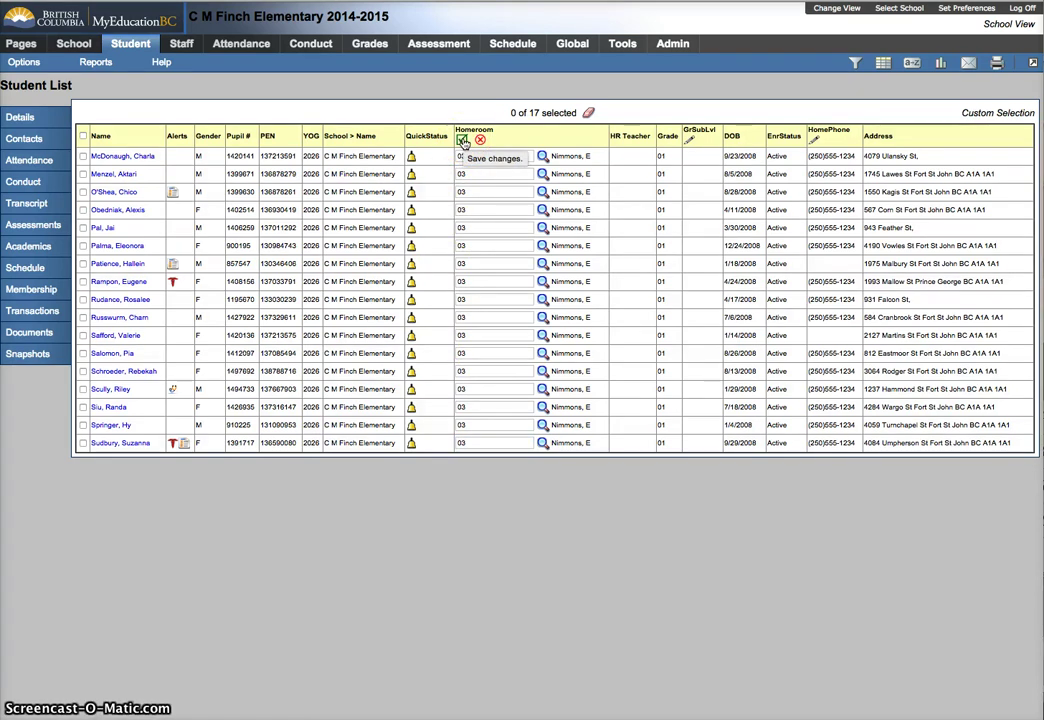
# Save the changes to the Homeroom column, accepting the confirmation and dismissing the update notice.
pyautogui.click(463, 142)
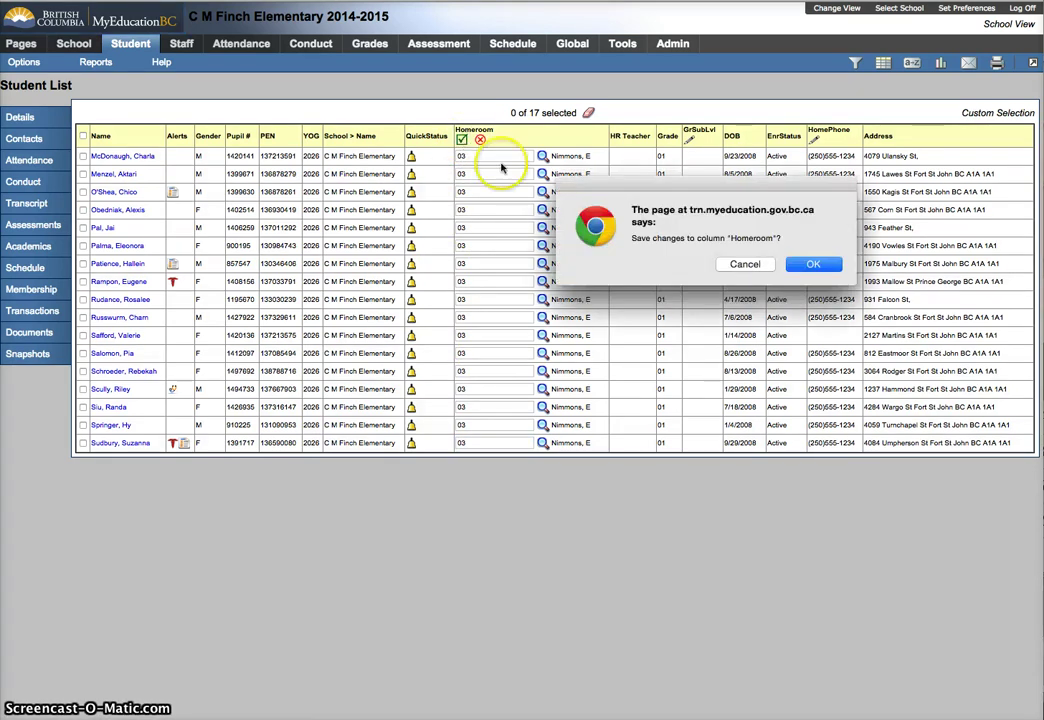
pyautogui.click(814, 264)
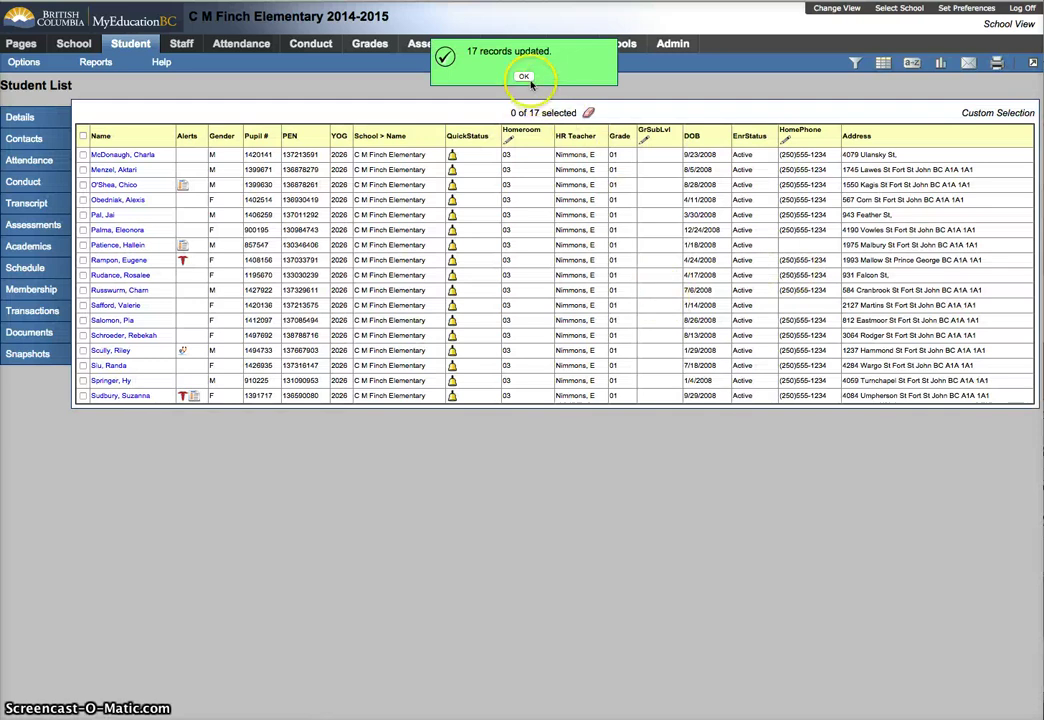
pyautogui.click(524, 77)
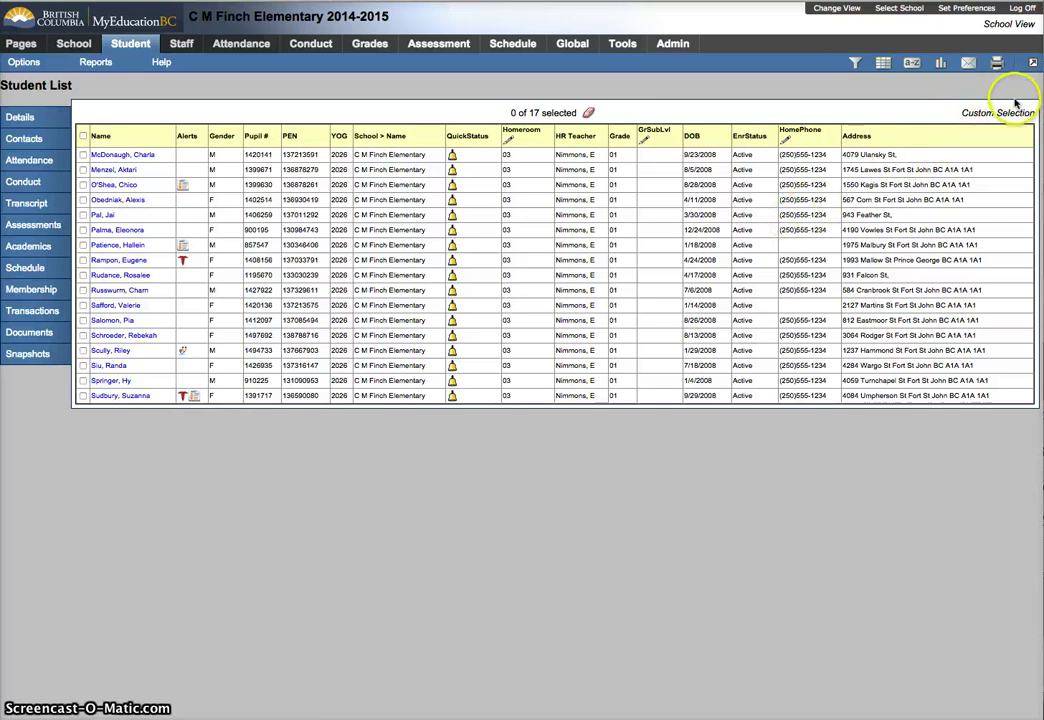
# Filter the student list to Primary Active Students again.
pyautogui.click(855, 65)
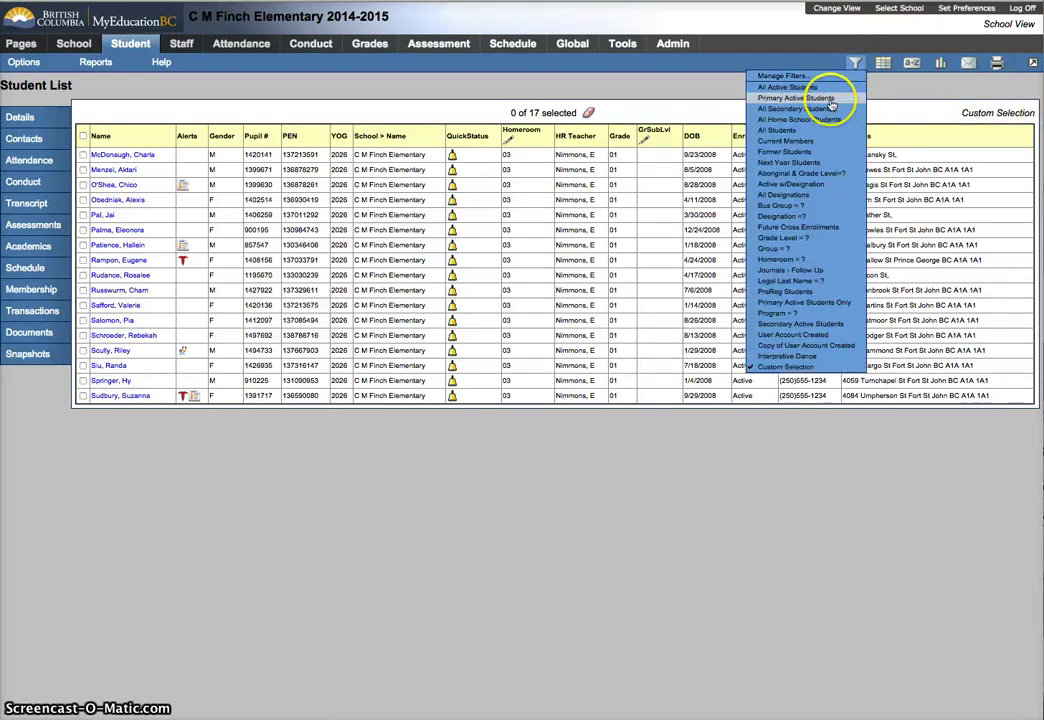
pyautogui.click(830, 101)
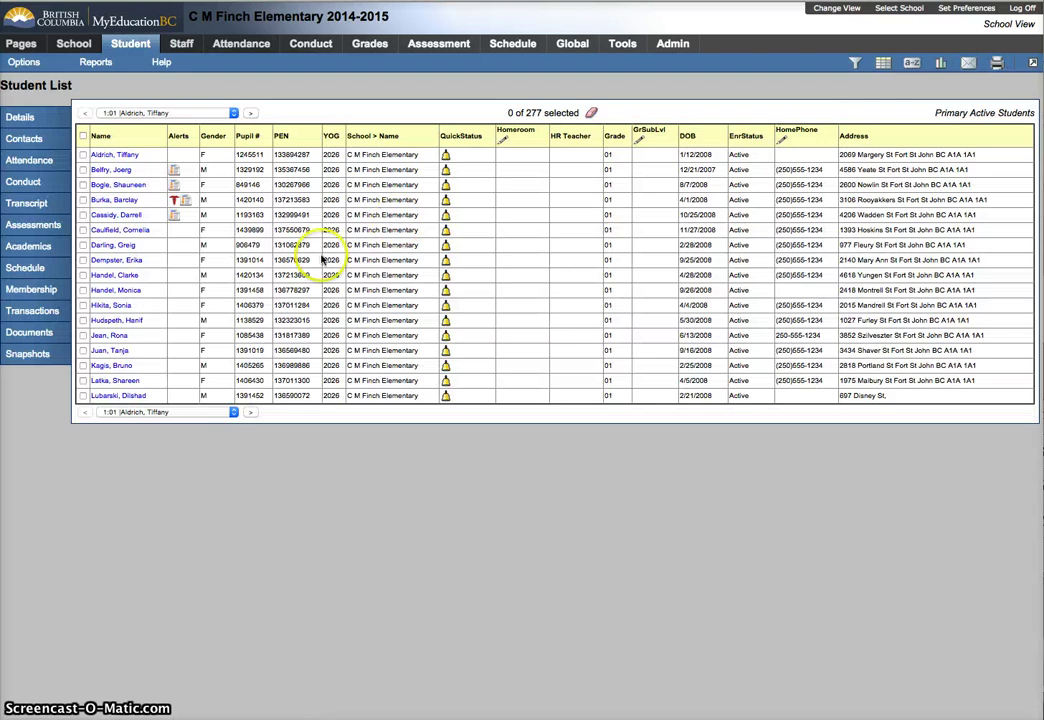
pyautogui.click(233, 113)
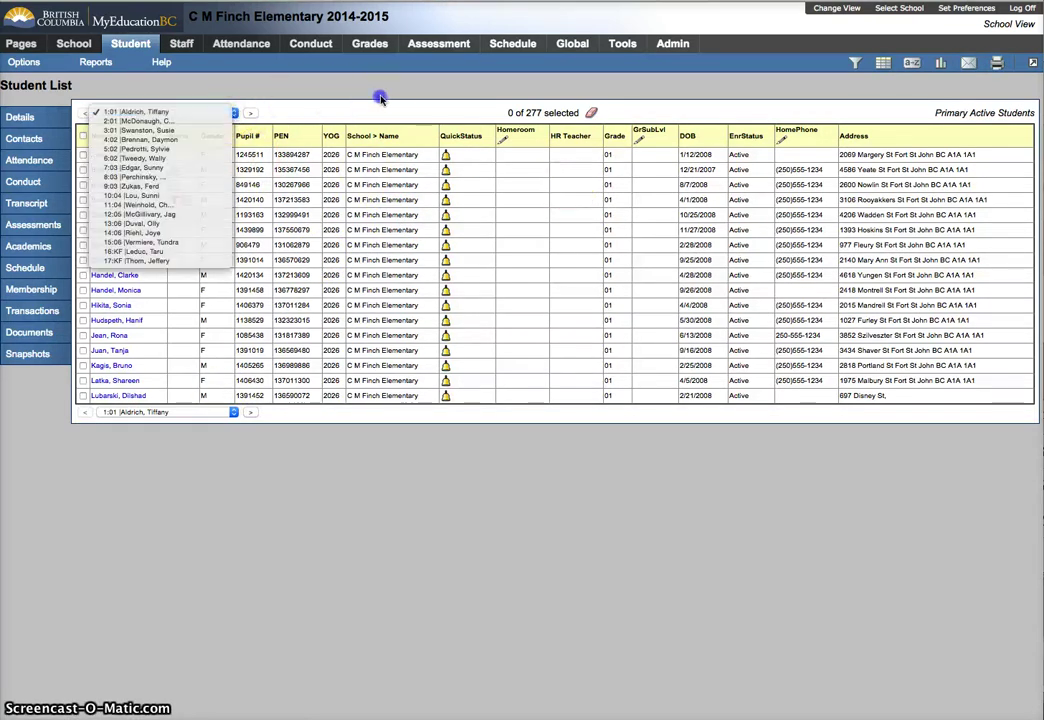
pyautogui.click(450, 160)
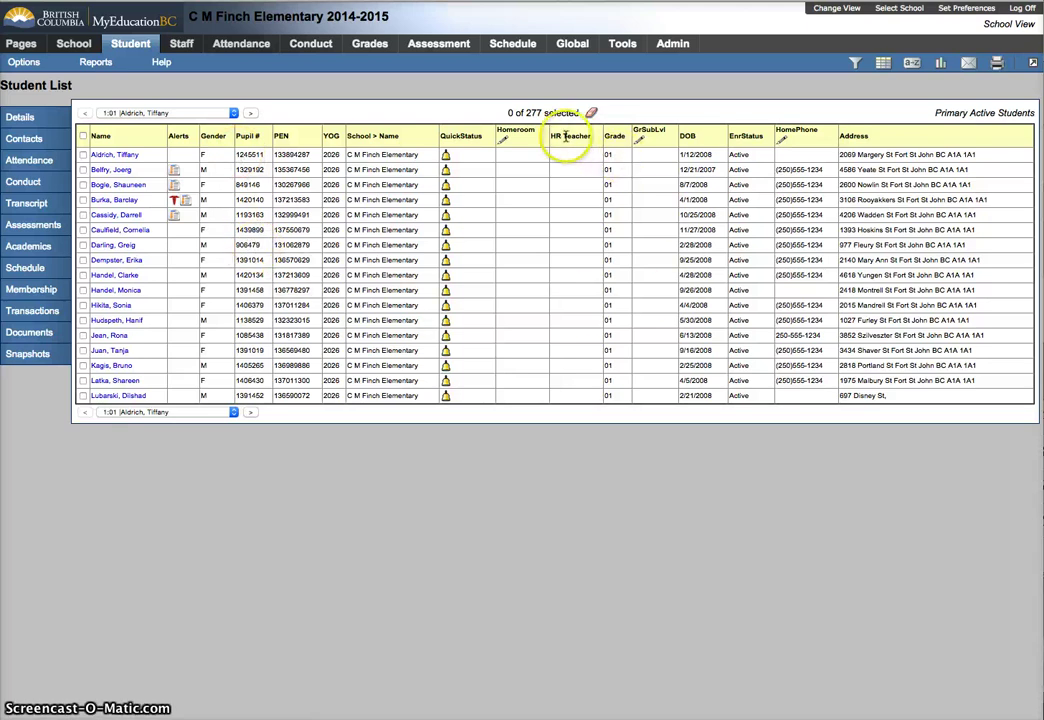
# Turn off Modify List mode and sort the students by grade in ascending order.
pyautogui.click(36, 66)
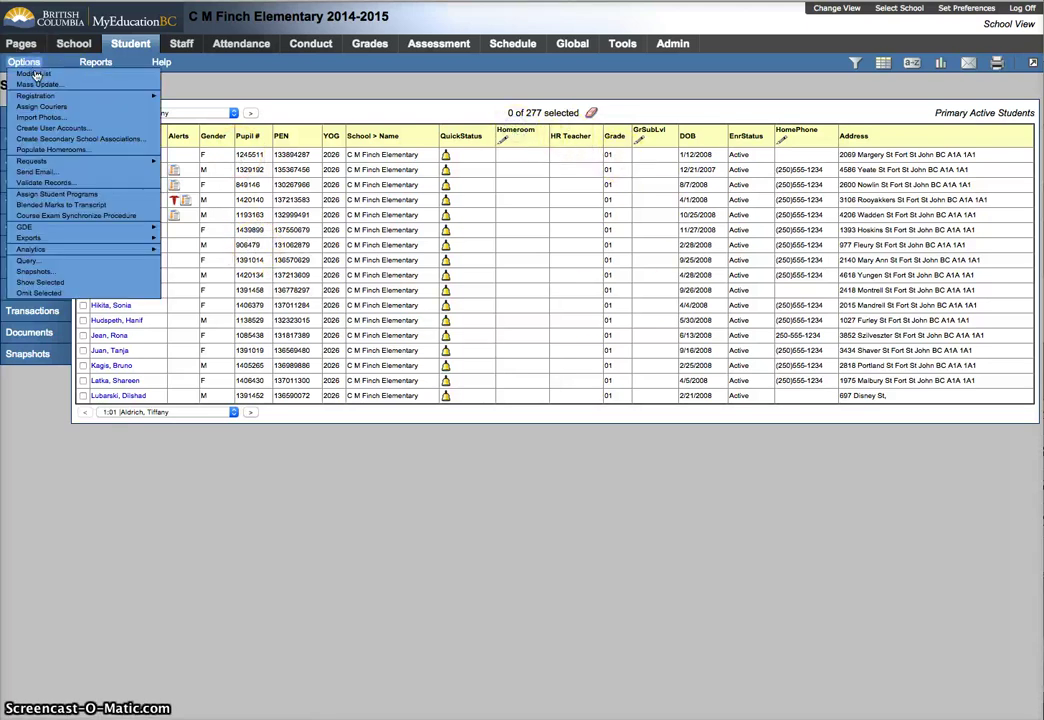
pyautogui.click(70, 96)
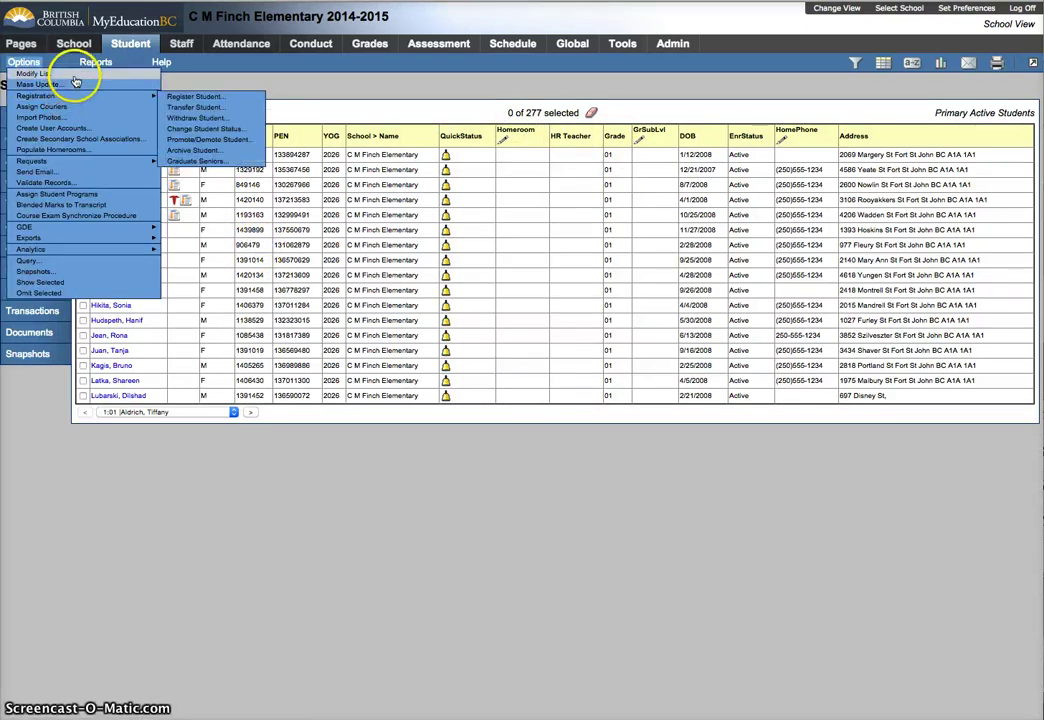
pyautogui.click(600, 133)
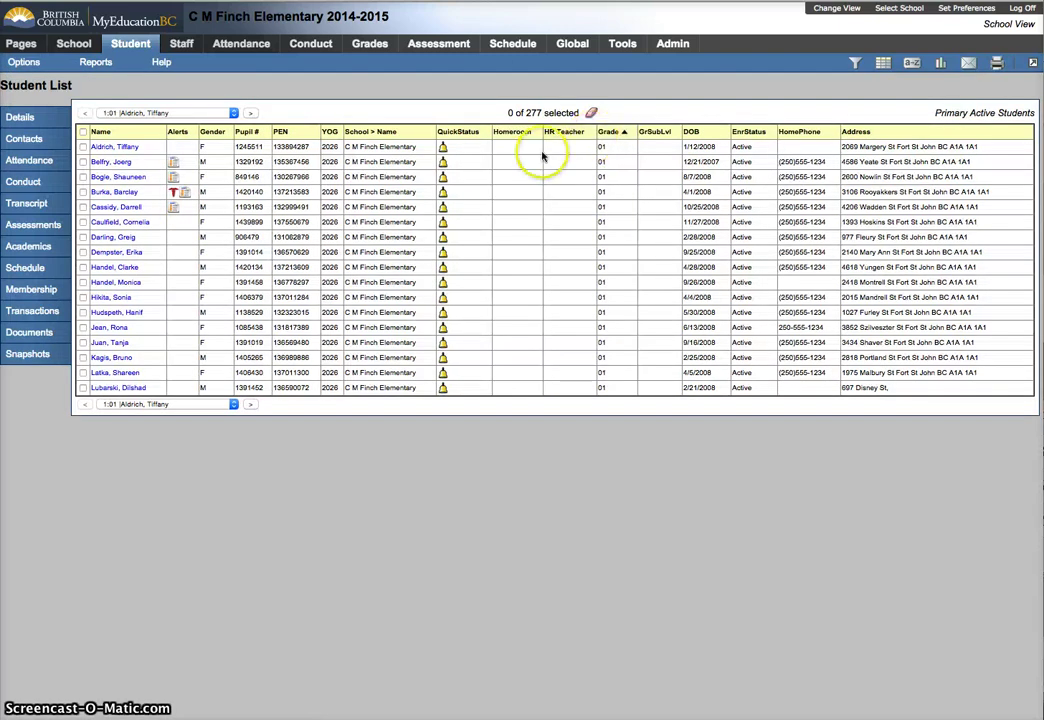
pyautogui.click(614, 135)
pyautogui.click(624, 134)
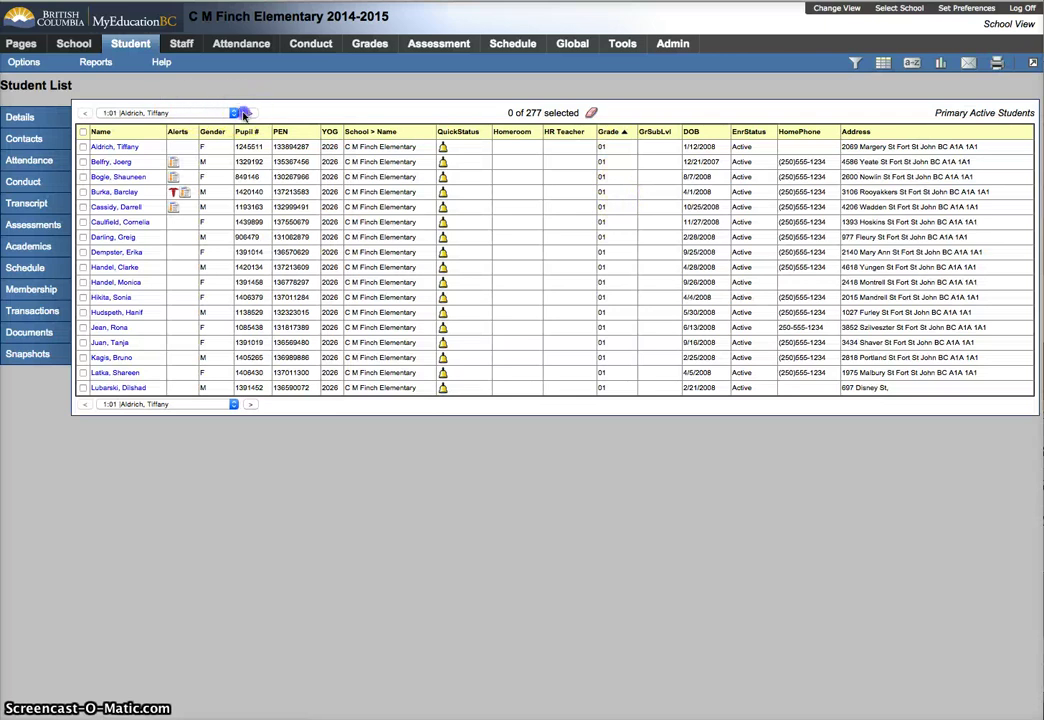
# Check the homeroom assignments on the second and third pages of records, and return to the second page.
pyautogui.click(248, 114)
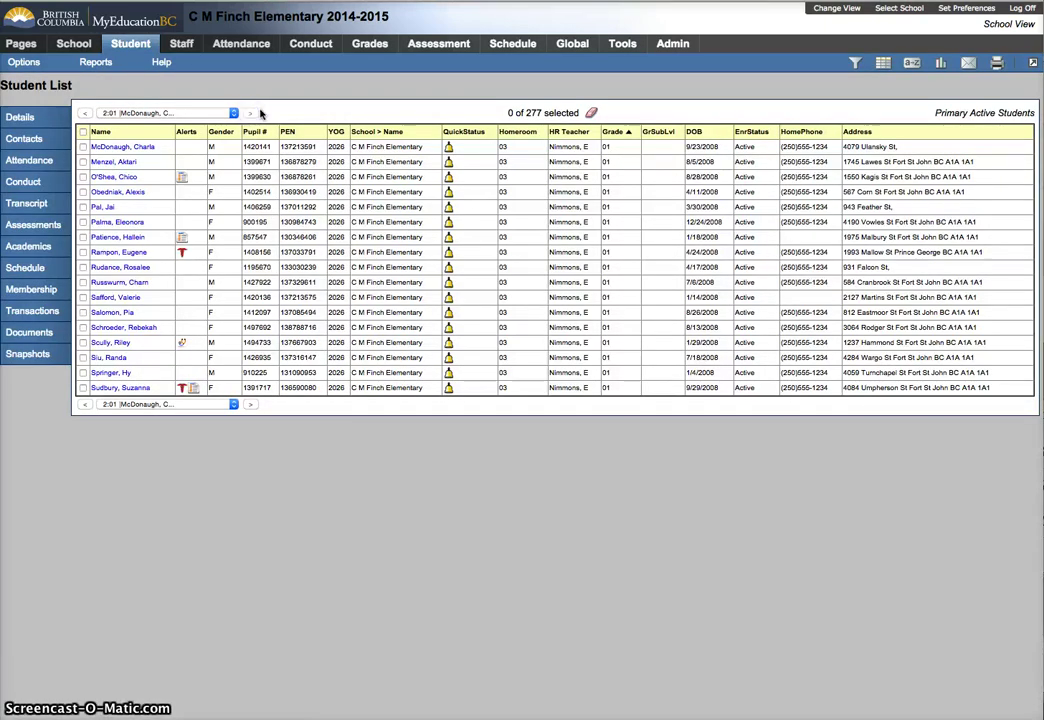
pyautogui.click(251, 113)
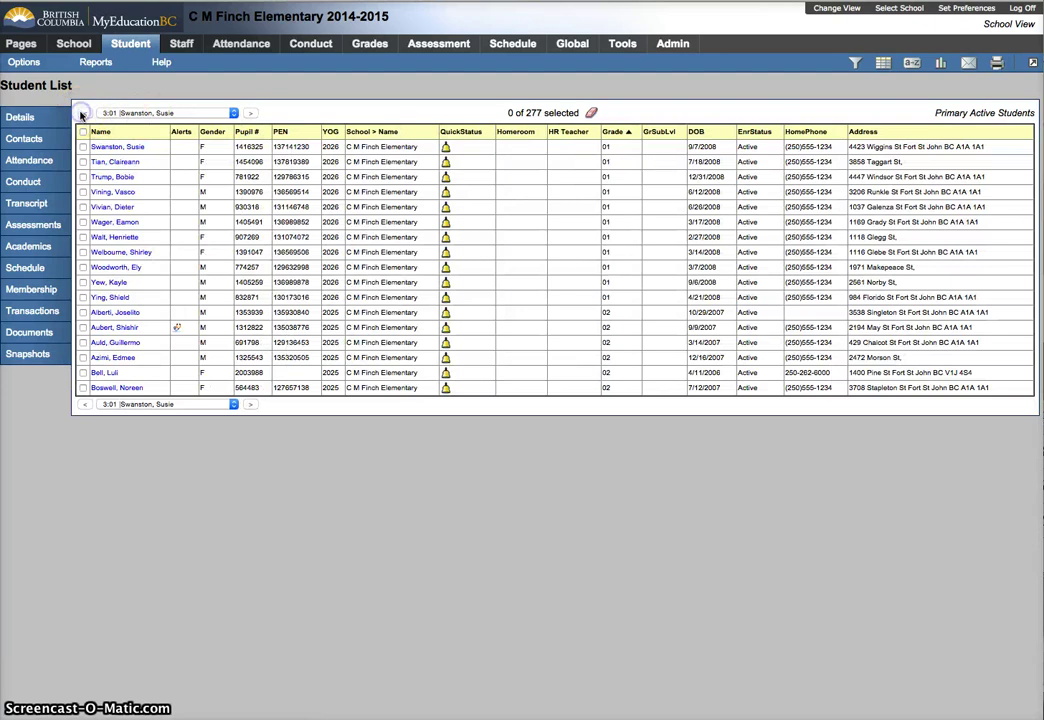
pyautogui.click(84, 114)
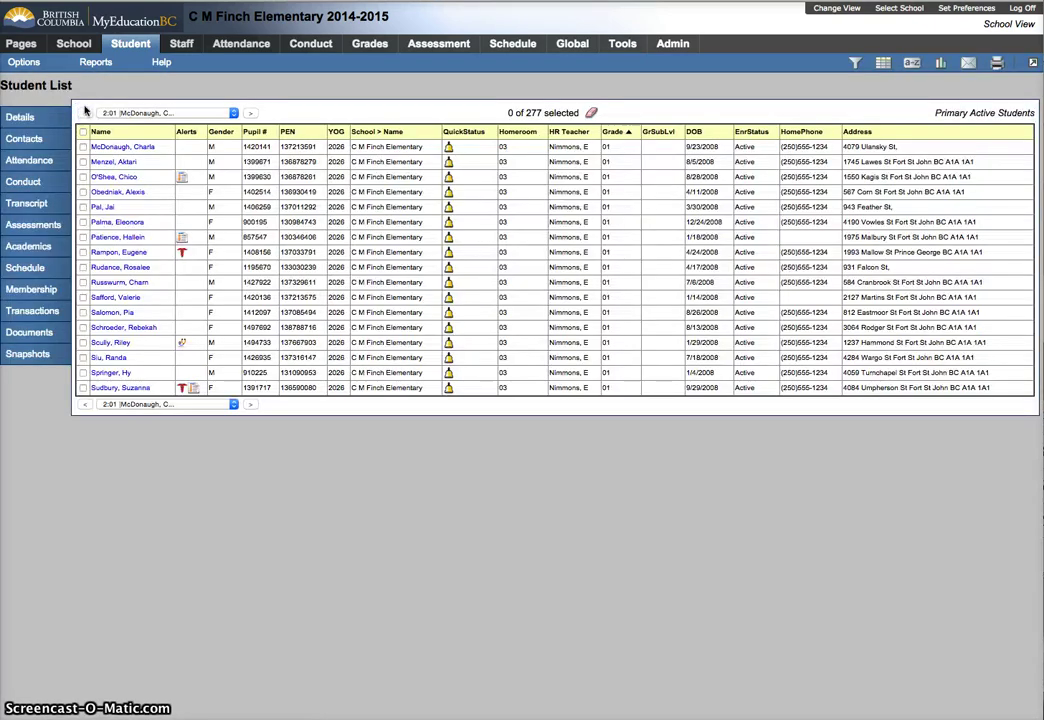
# Select all students on the first page of the list and show only the selected records.
pyautogui.click(85, 112)
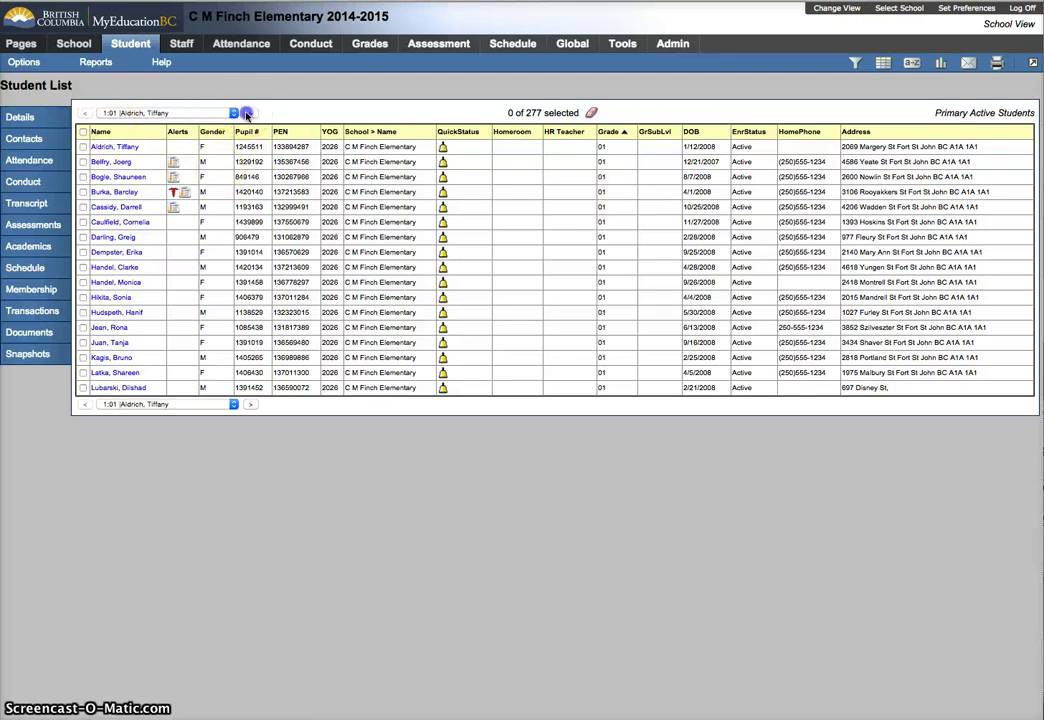
pyautogui.click(247, 113)
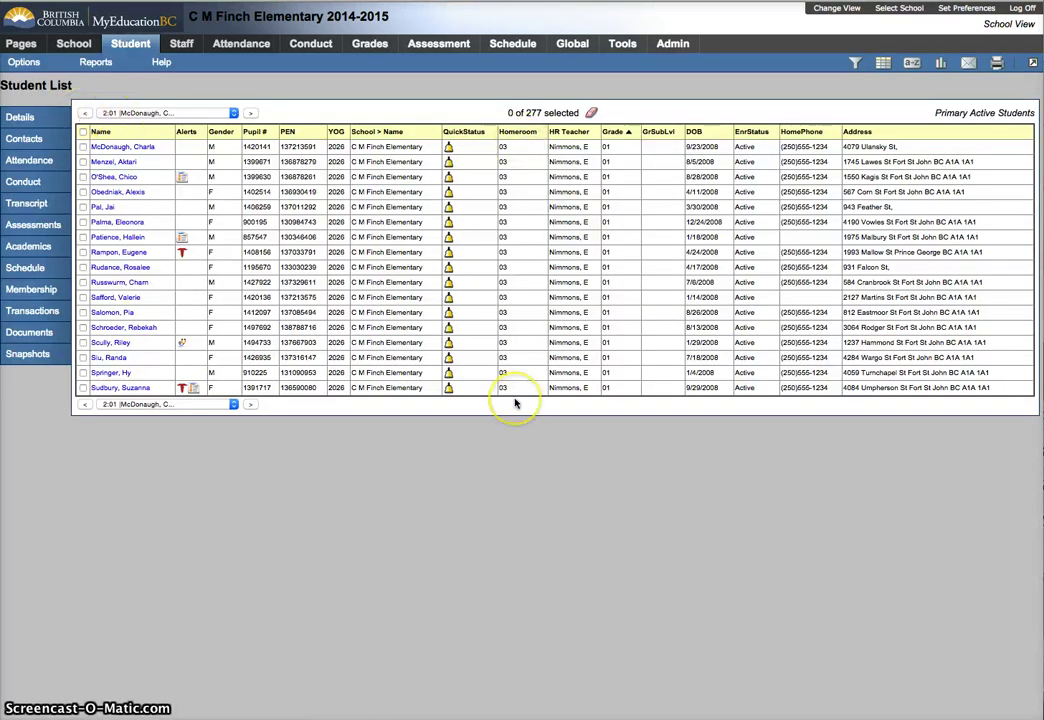
pyautogui.click(86, 113)
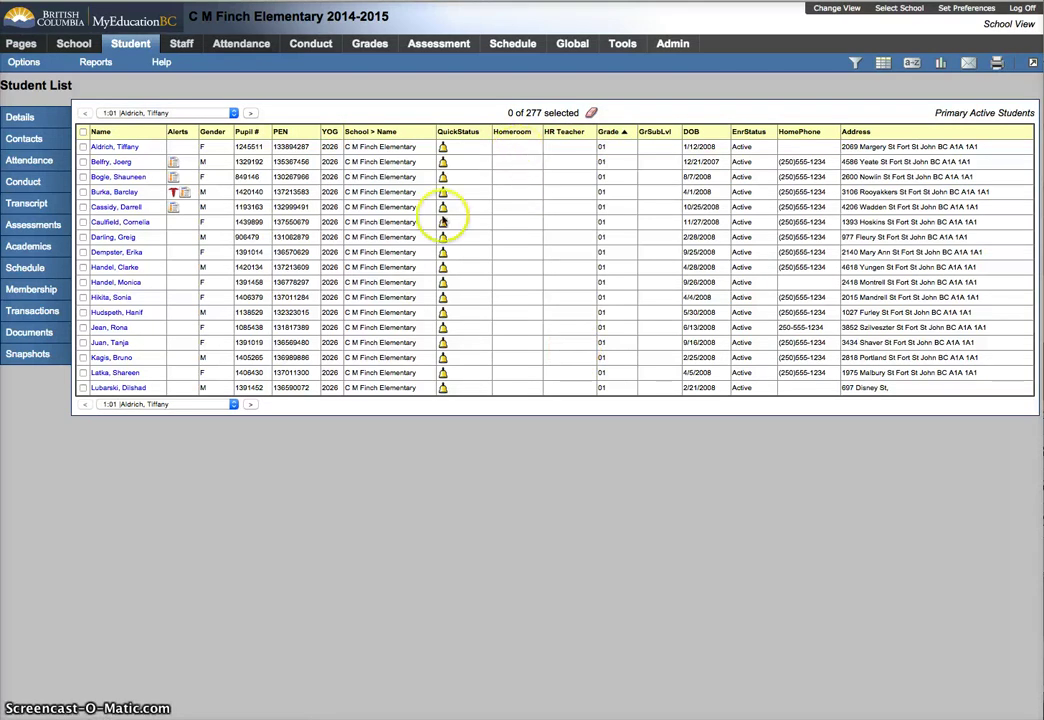
pyautogui.click(84, 133)
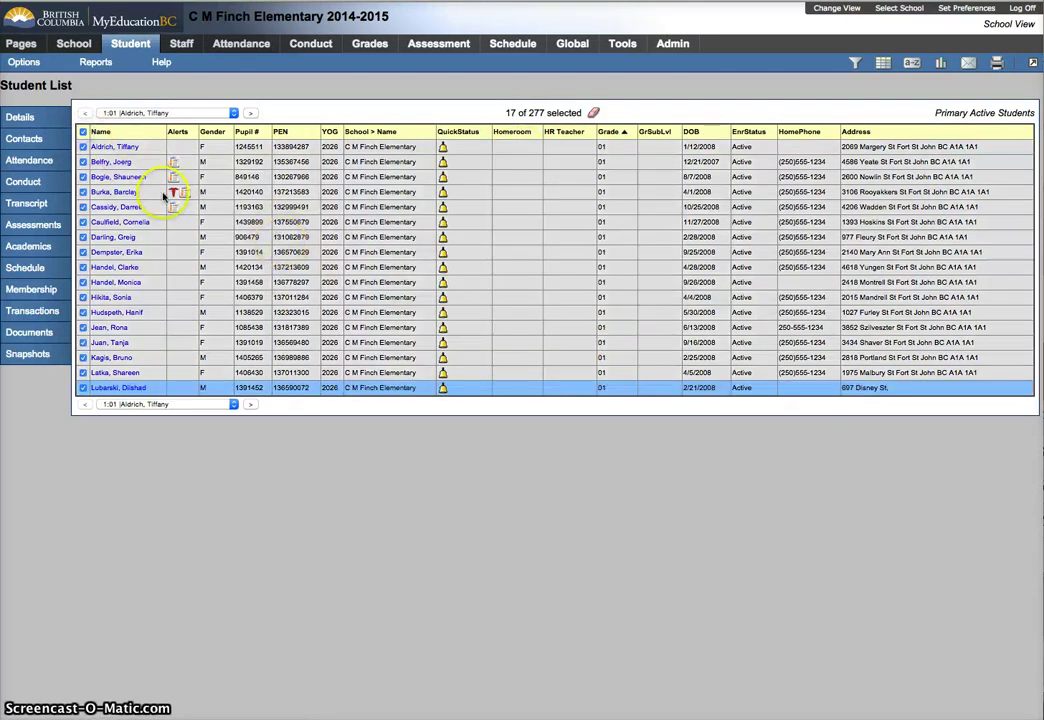
pyautogui.click(24, 62)
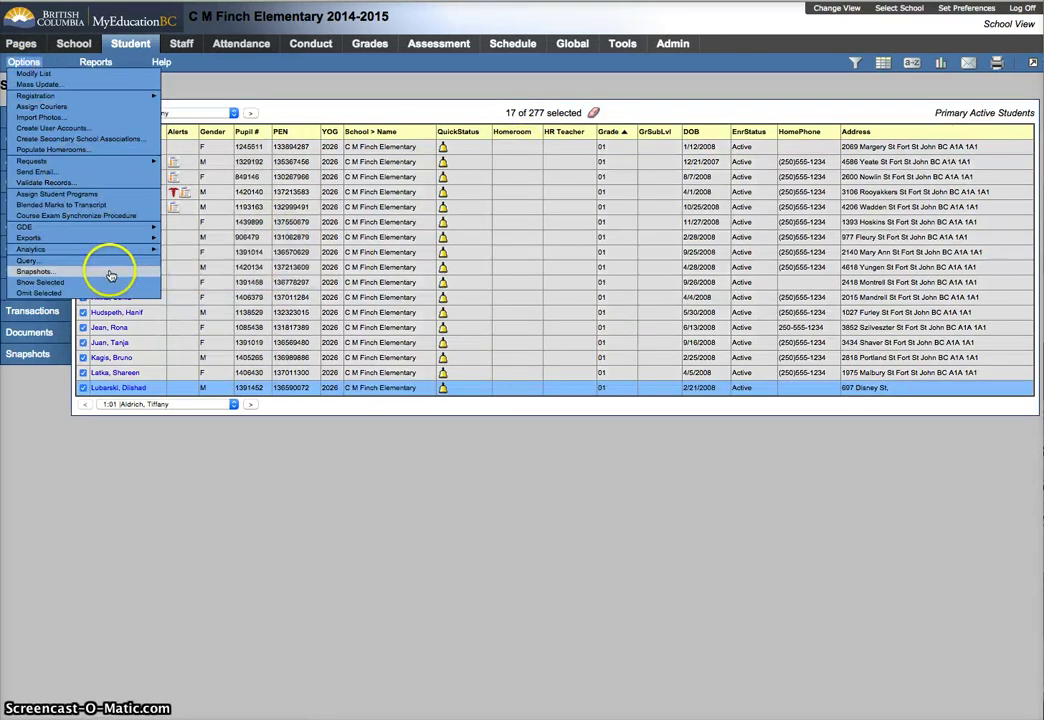
pyautogui.click(96, 282)
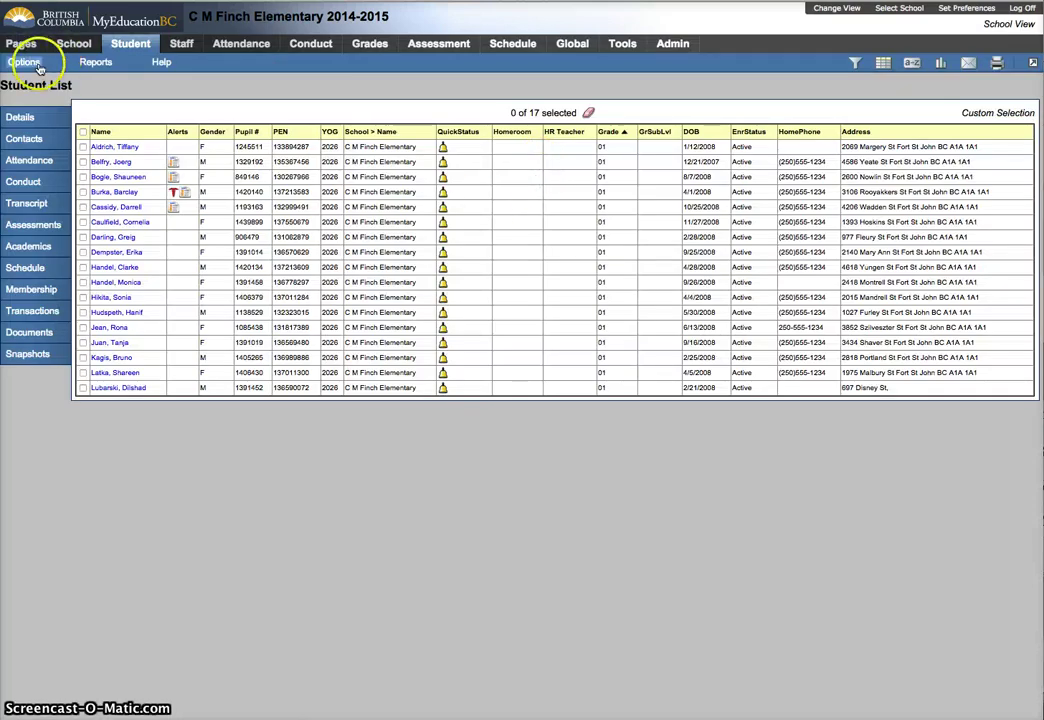
# Set up a mass update of the Homeroom field with the value 04 for the listed students.
pyautogui.click(38, 64)
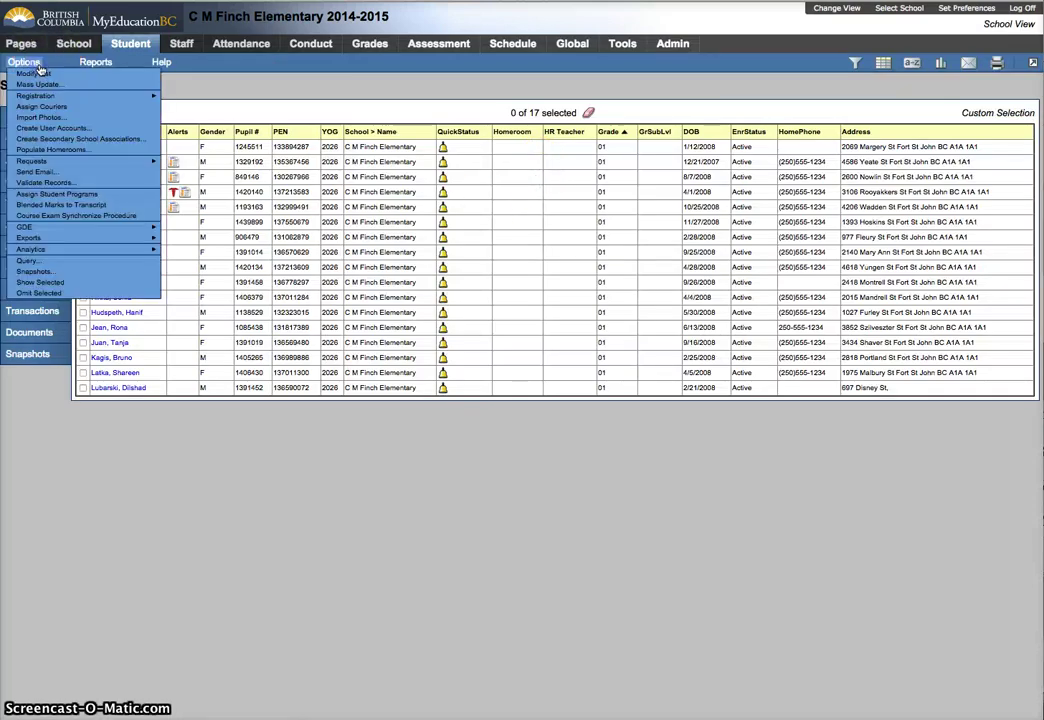
pyautogui.click(42, 76)
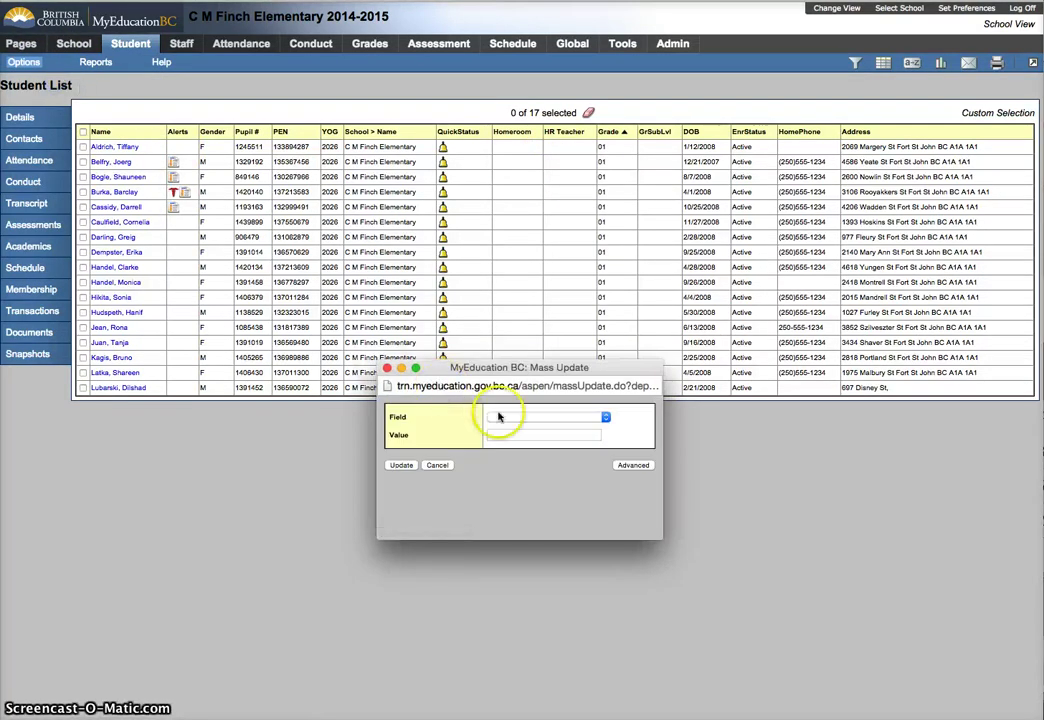
pyautogui.click(540, 417)
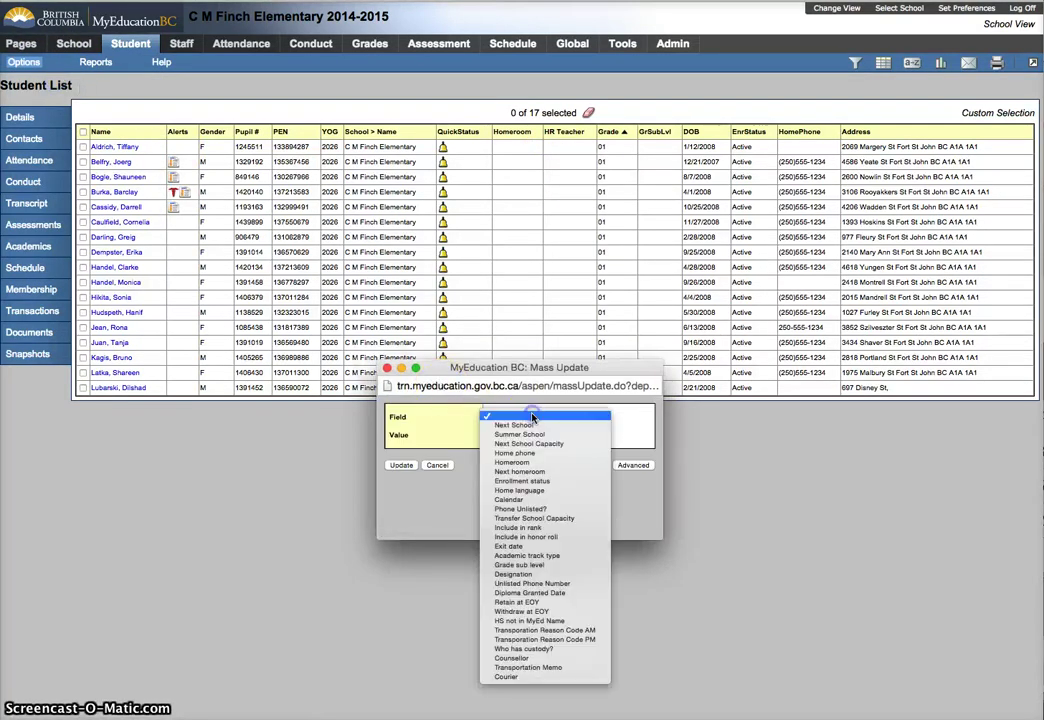
pyautogui.click(528, 462)
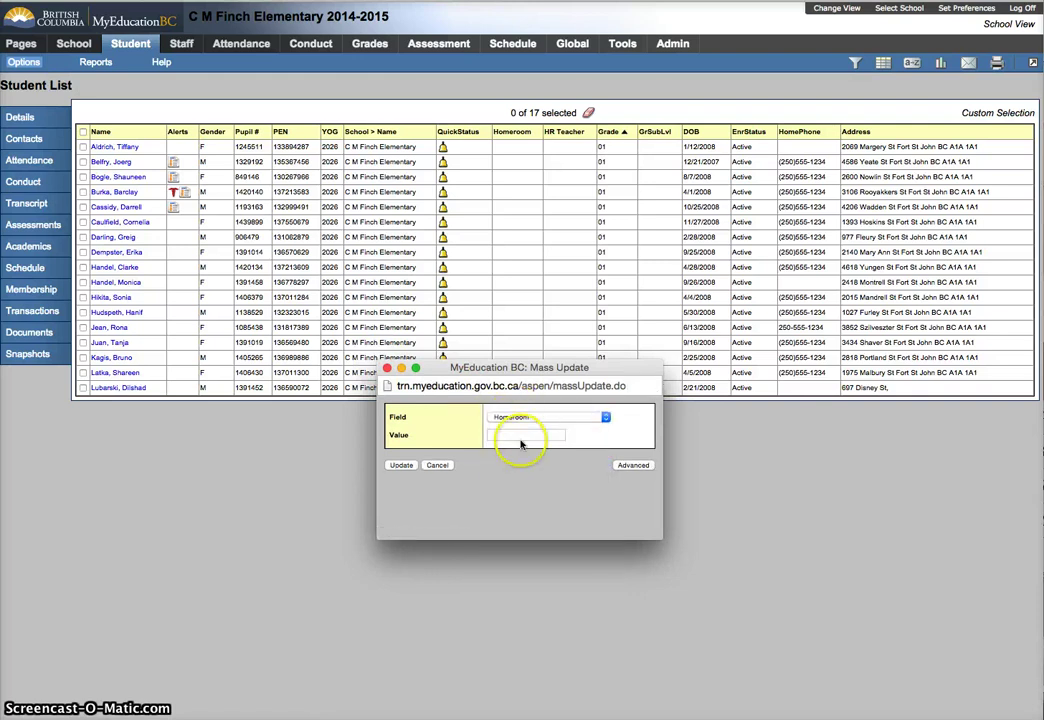
pyautogui.click(518, 435)
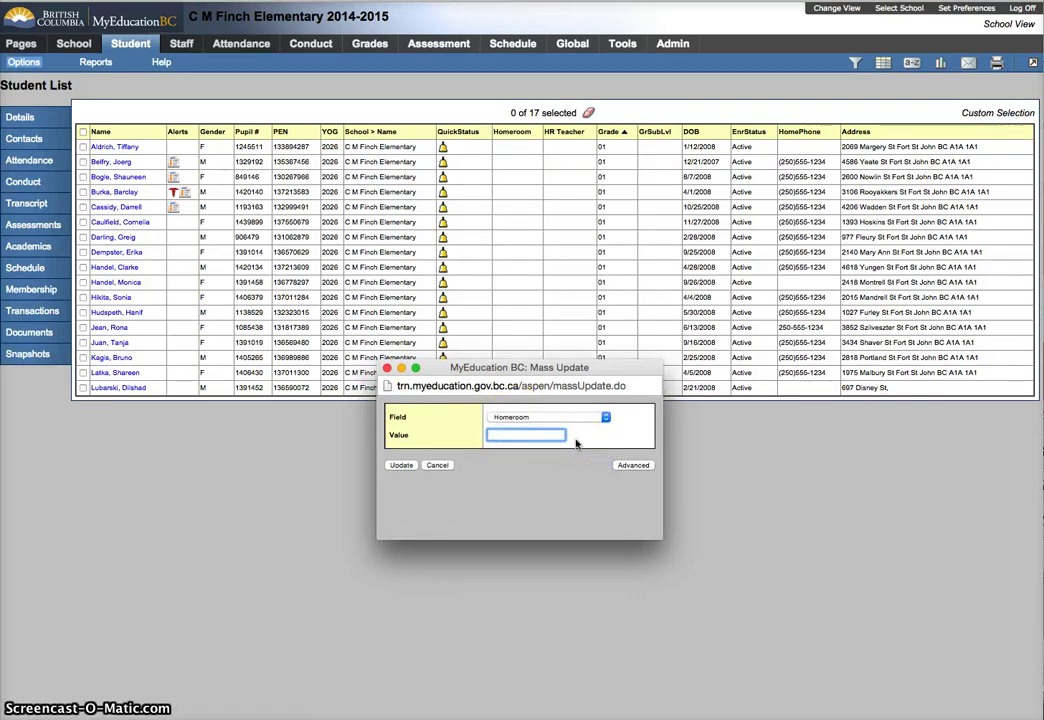
pyautogui.write('04')
pyautogui.click(495, 476)
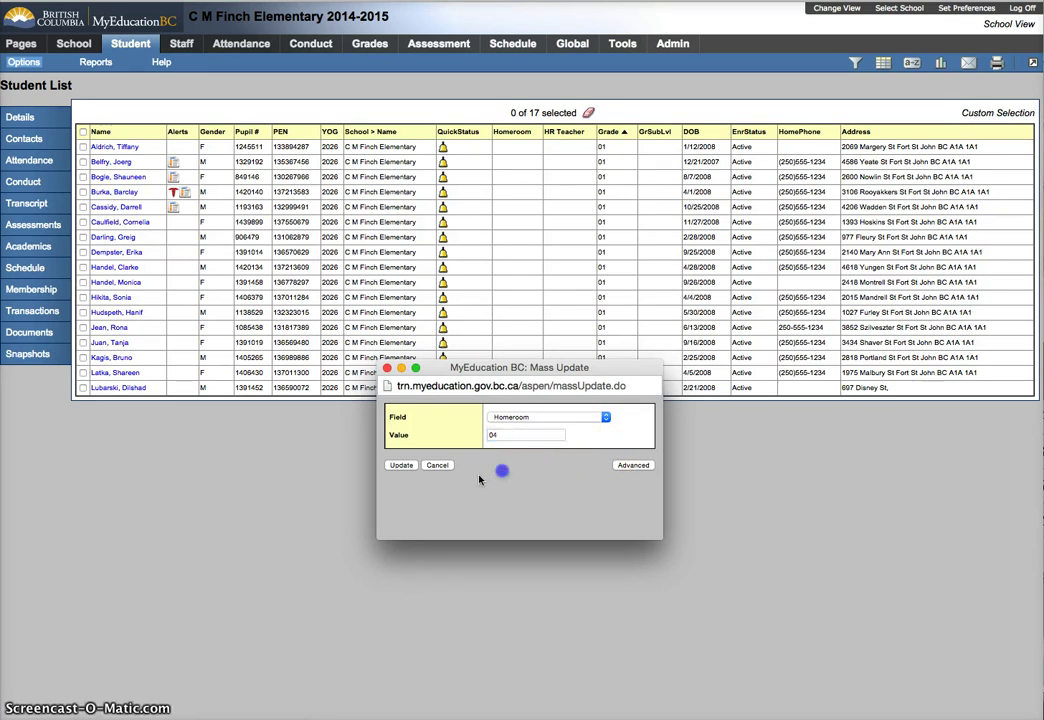
# Run the homeroom mass update, accept both confirmations and dismiss the update notice.
pyautogui.click(395, 465)
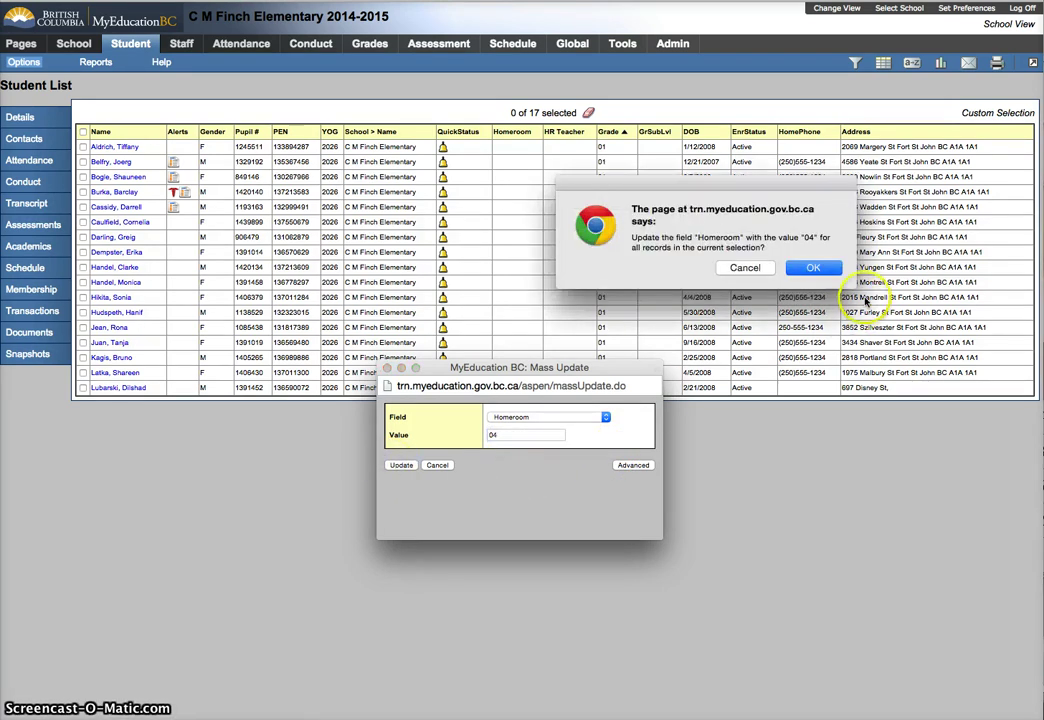
pyautogui.click(893, 268)
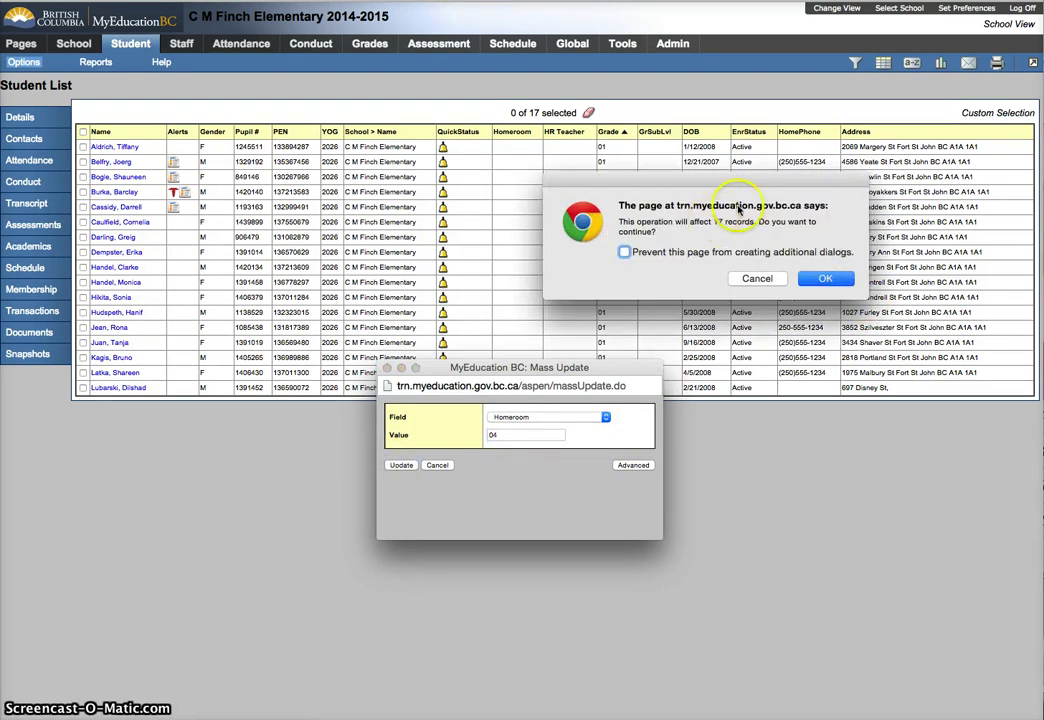
pyautogui.click(826, 280)
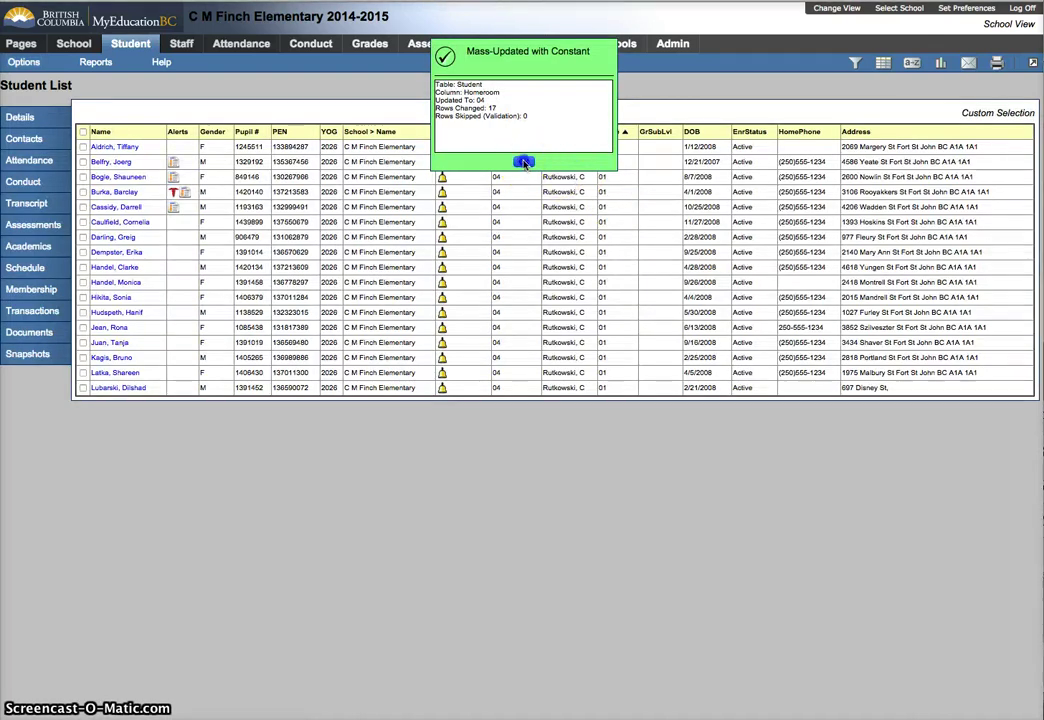
pyautogui.click(524, 162)
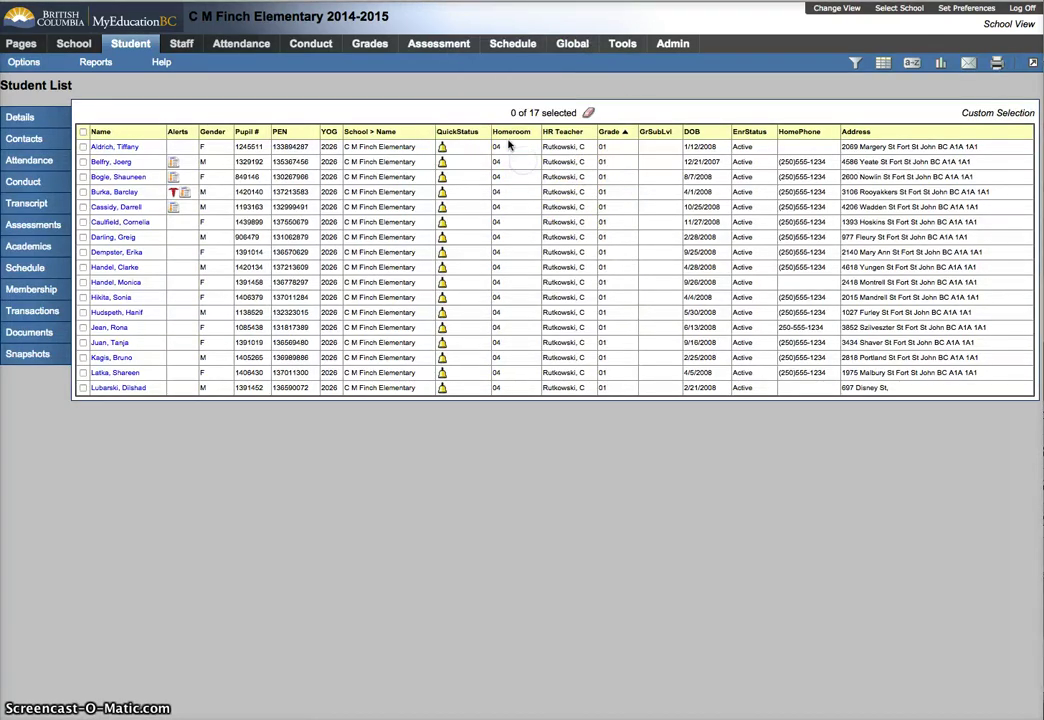
# Filter the student list back to Primary Active Students and go to the third page of records.
pyautogui.click(862, 70)
pyautogui.click(884, 97)
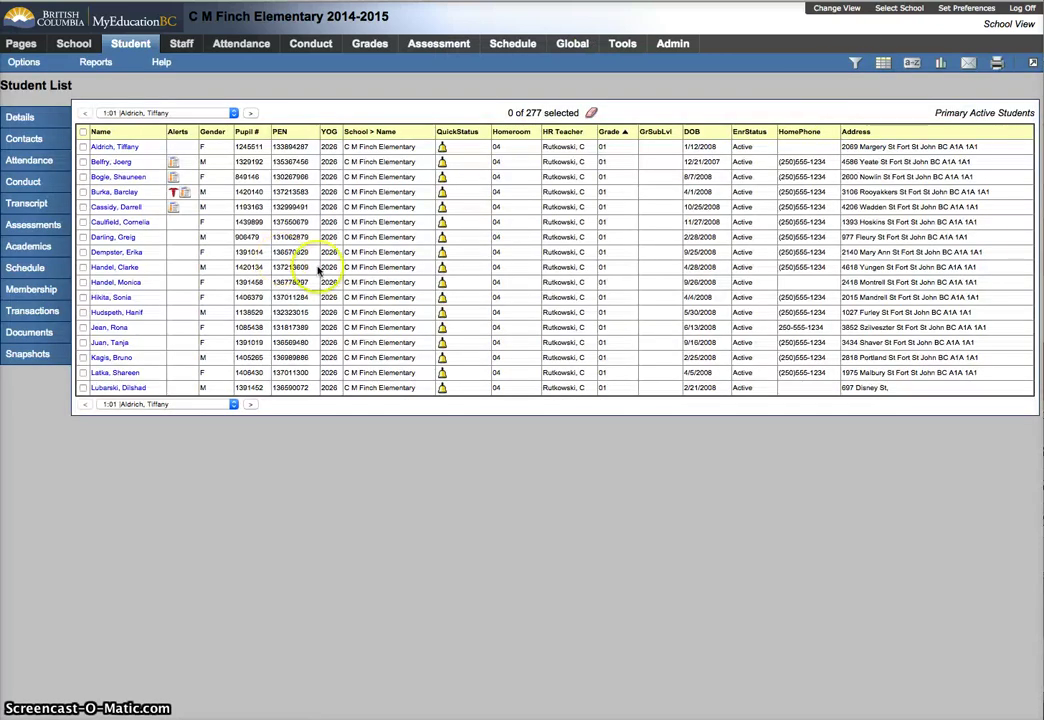
pyautogui.click(251, 113)
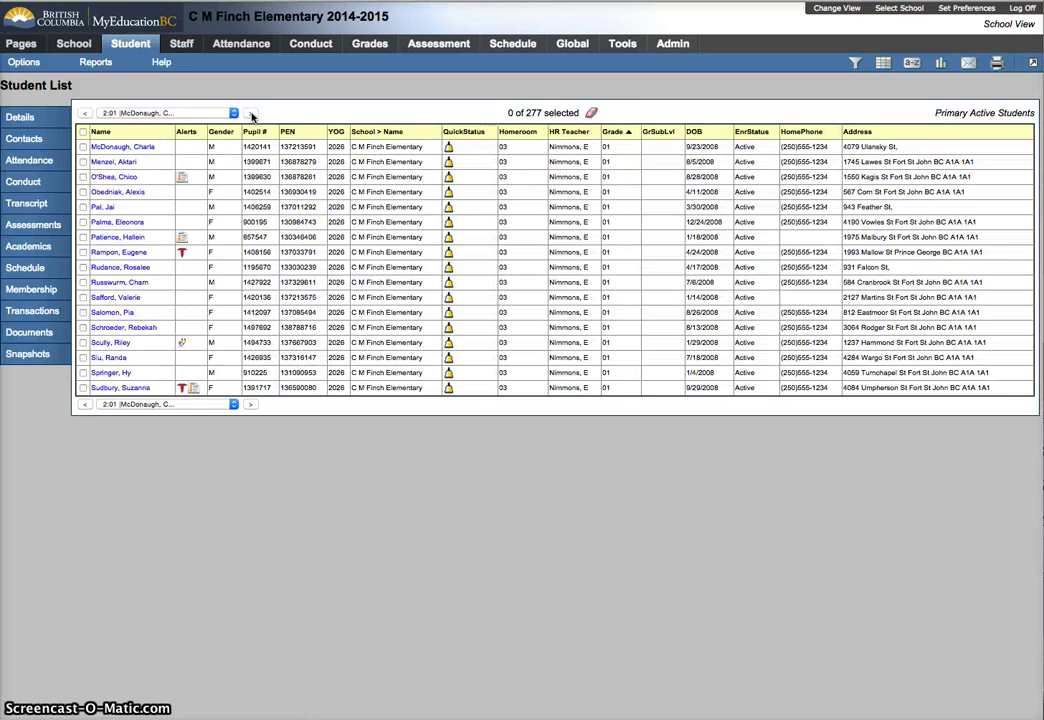
pyautogui.click(251, 113)
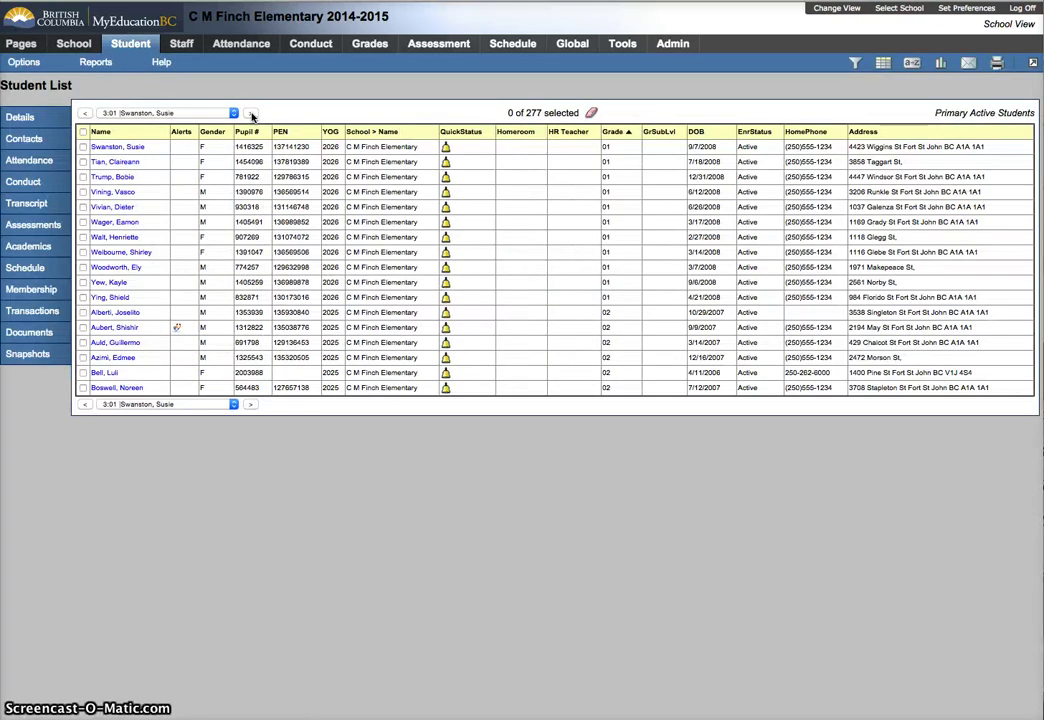
pyautogui.click(231, 113)
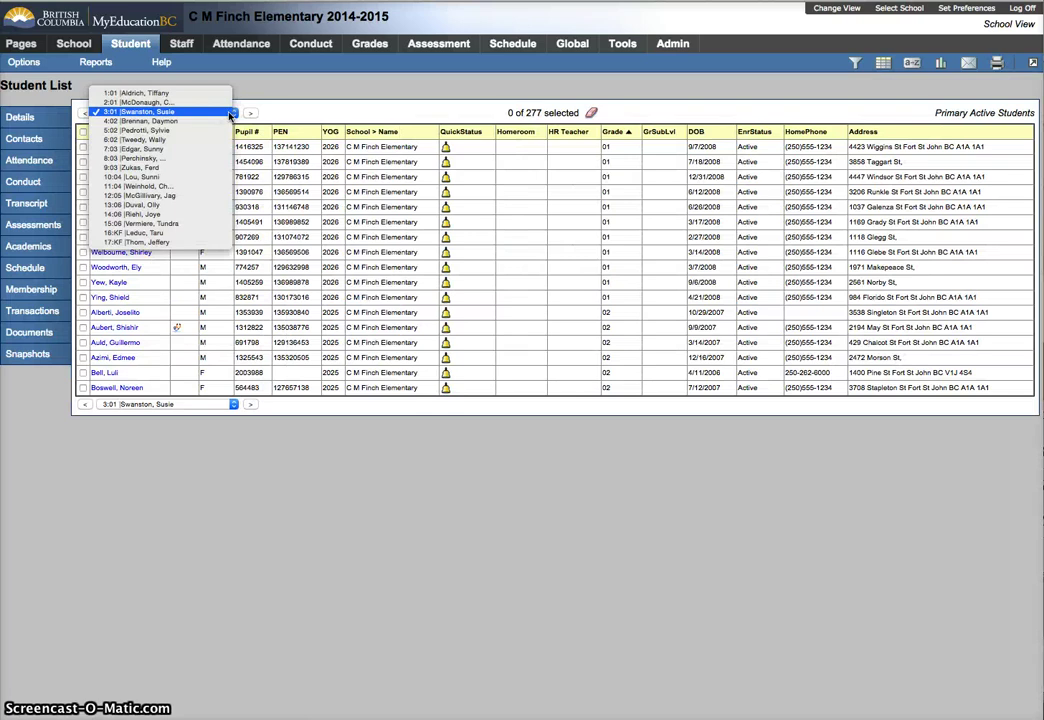
pyautogui.click(383, 118)
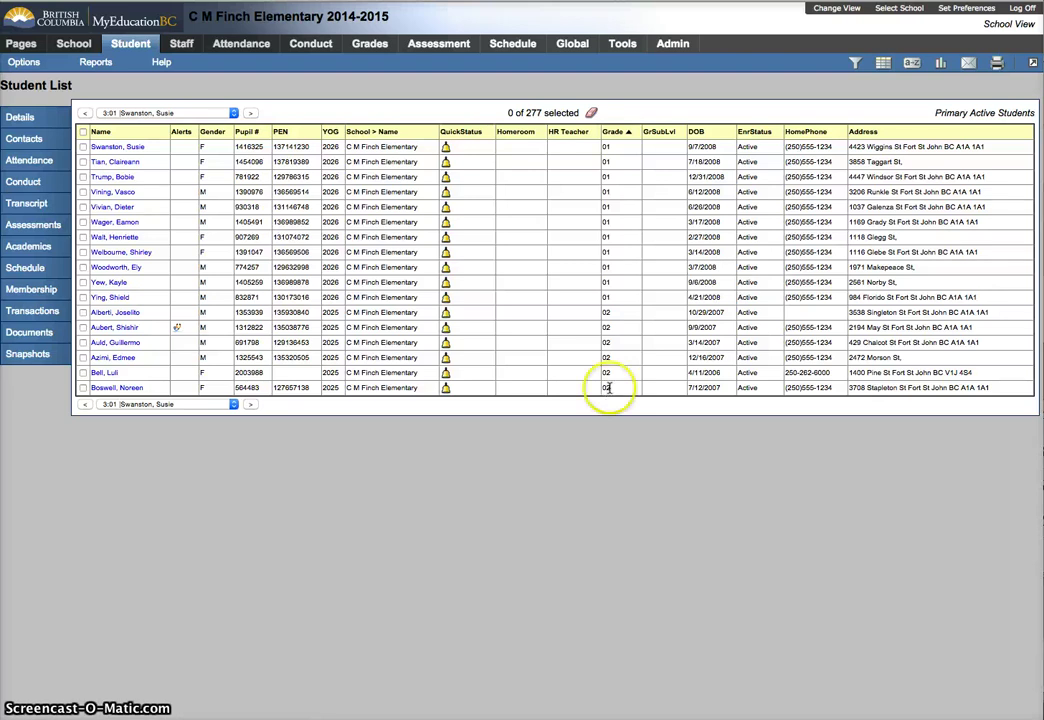
# Select every student on the third page except the last two, and clear the whole selection.
pyautogui.click(83, 132)
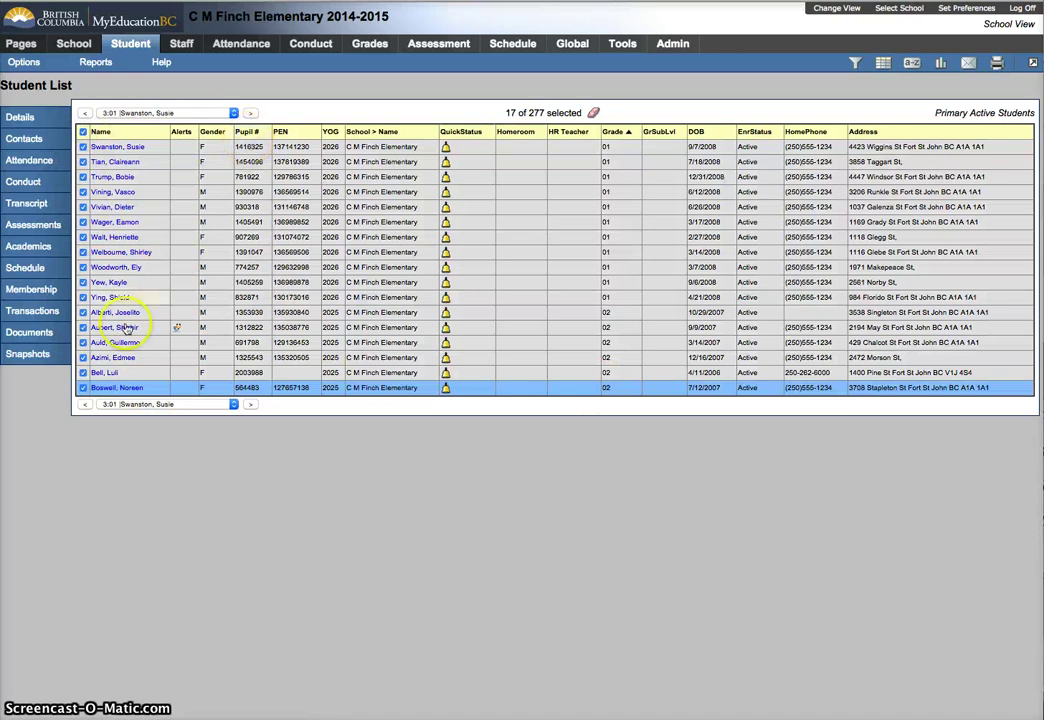
pyautogui.click(83, 372)
pyautogui.click(83, 387)
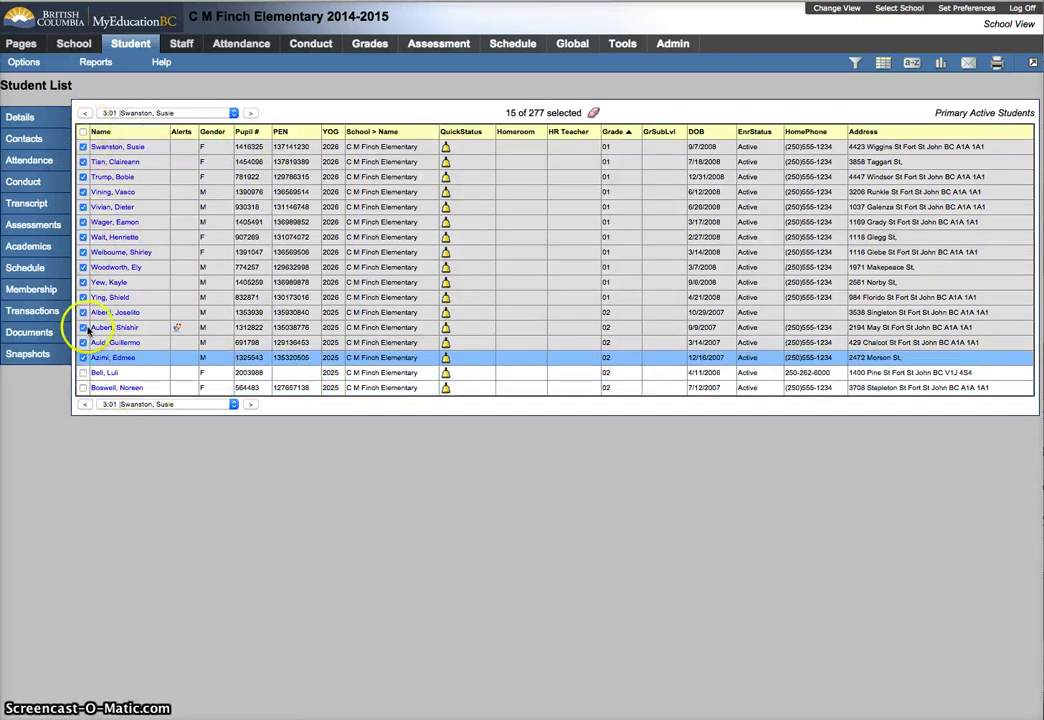
pyautogui.click(83, 131)
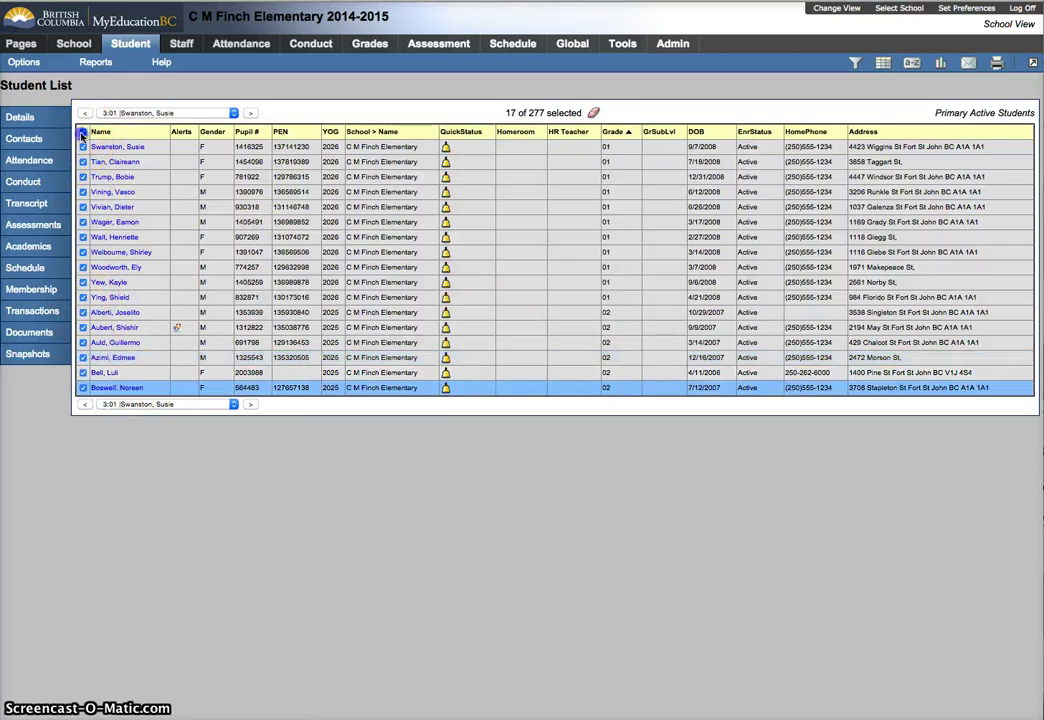
pyautogui.click(83, 131)
# Select individual students on the third page: rows 1 to 4, 8, 12, 14, 16 and 17.
pyautogui.click(83, 146)
pyautogui.click(83, 161)
pyautogui.click(83, 176)
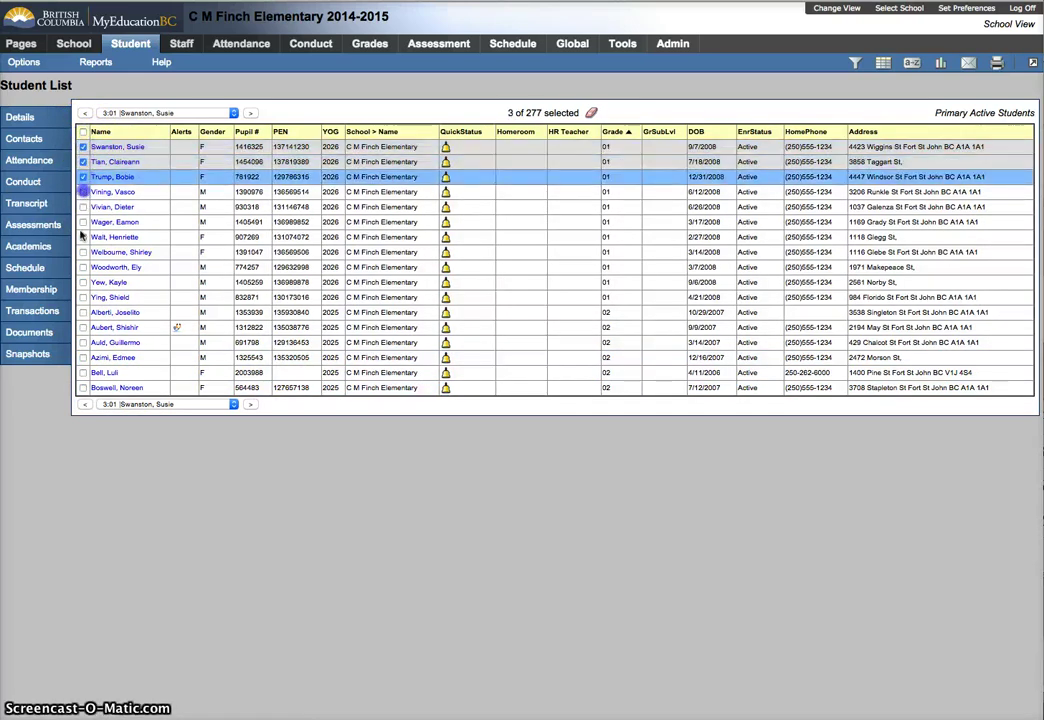
pyautogui.click(83, 191)
pyautogui.click(83, 253)
pyautogui.click(83, 312)
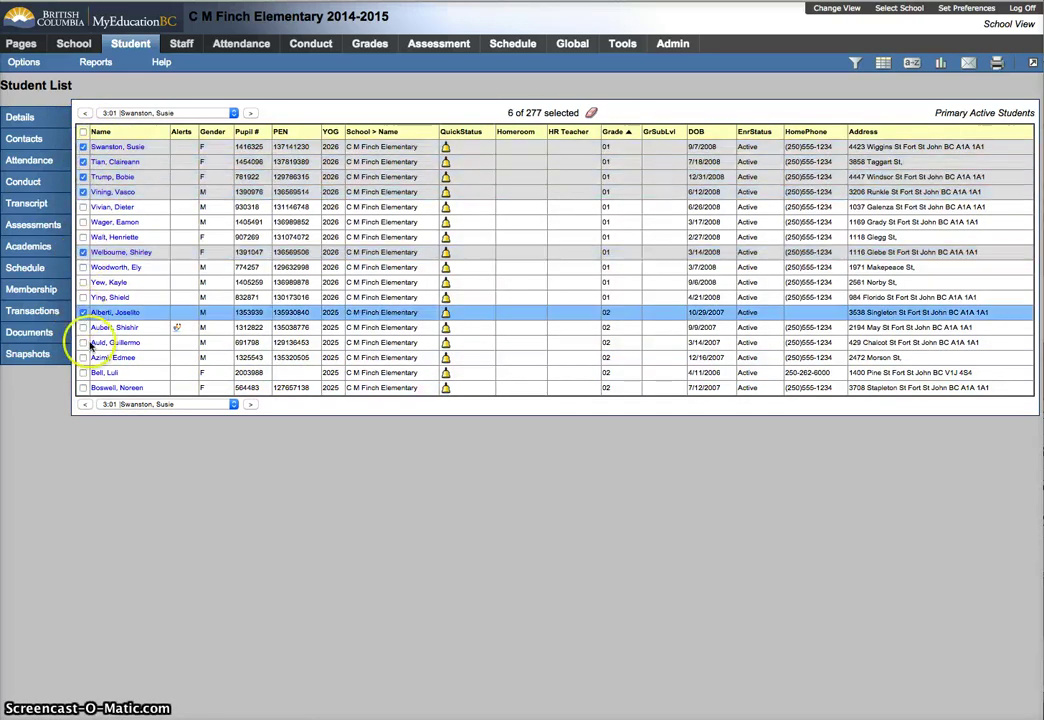
pyautogui.click(83, 342)
pyautogui.click(83, 372)
pyautogui.click(83, 387)
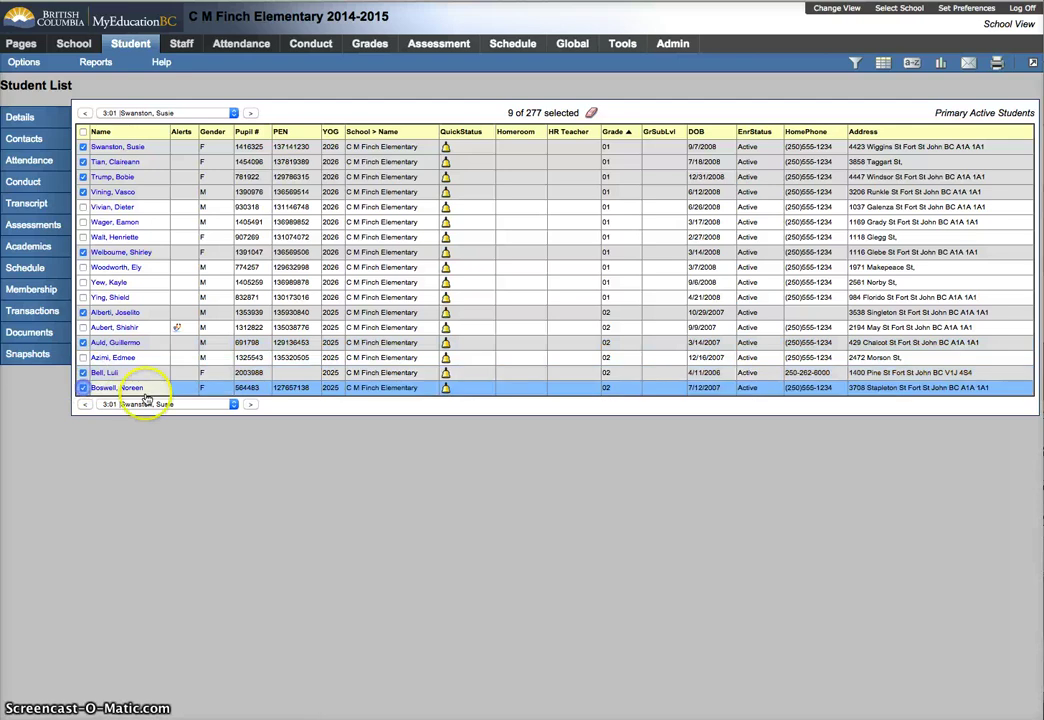
# Select all students on the third page and show only the selected records.
pyautogui.click(83, 132)
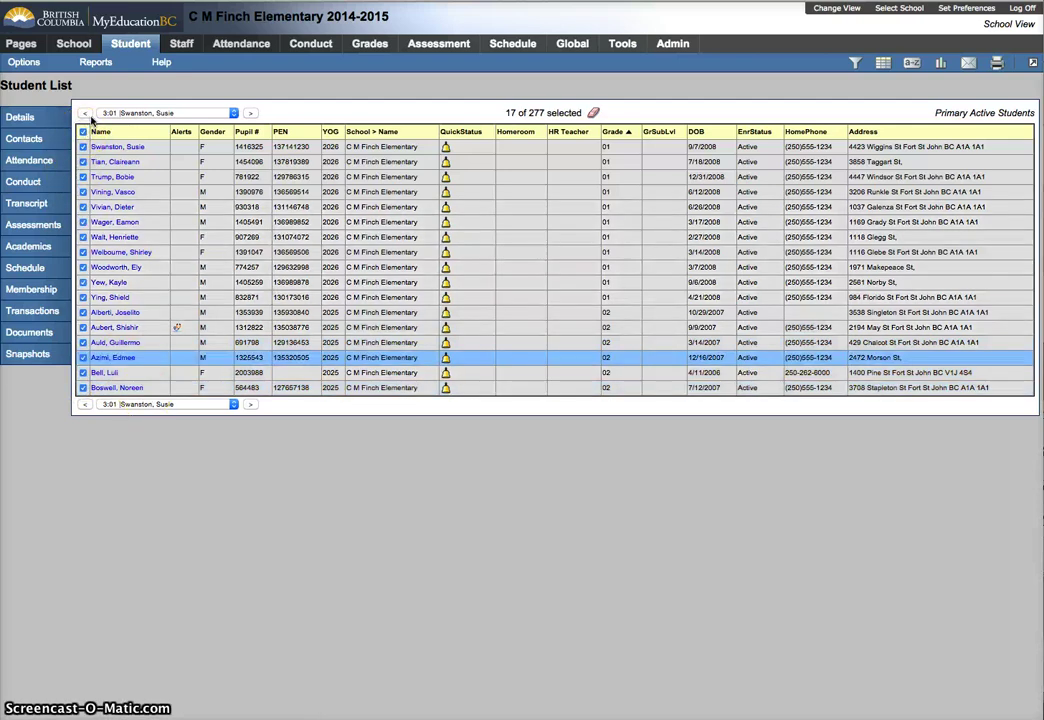
pyautogui.click(30, 63)
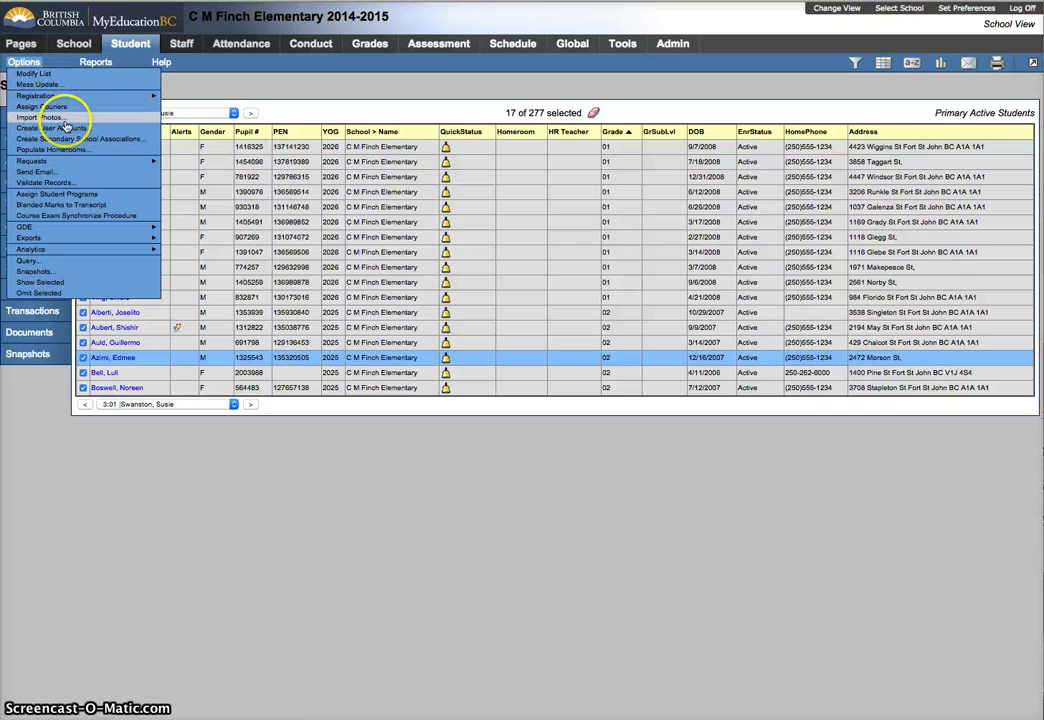
pyautogui.click(83, 286)
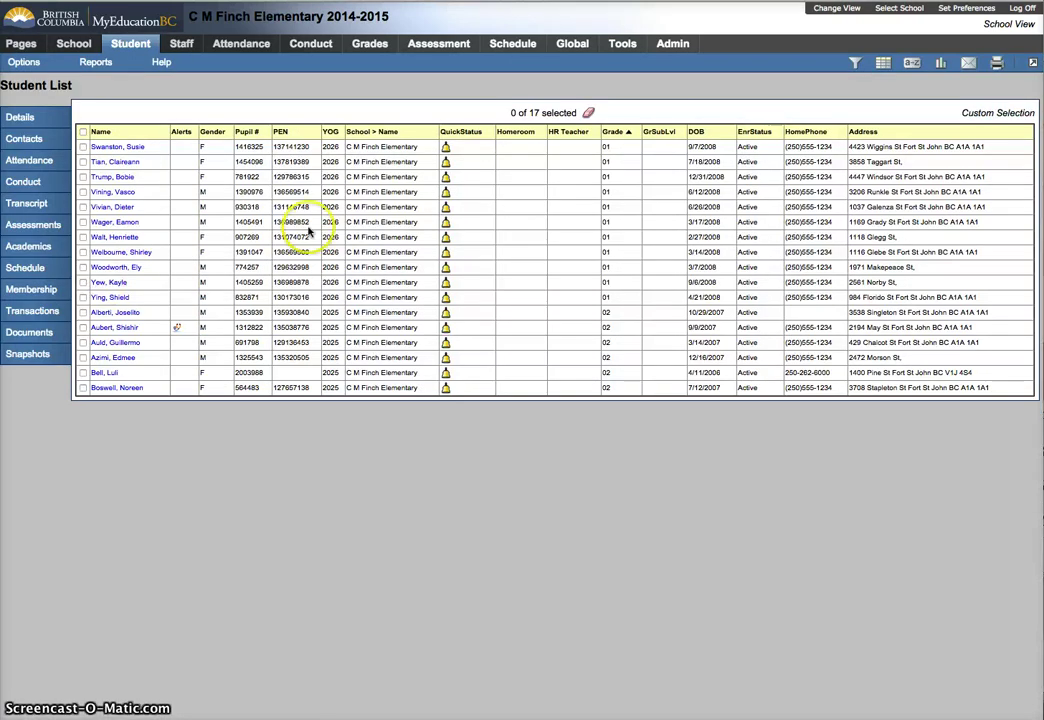
# Mass update the Homeroom field to 05 for all students in the current selection and dismiss the update summary.
pyautogui.click(40, 63)
pyautogui.click(59, 78)
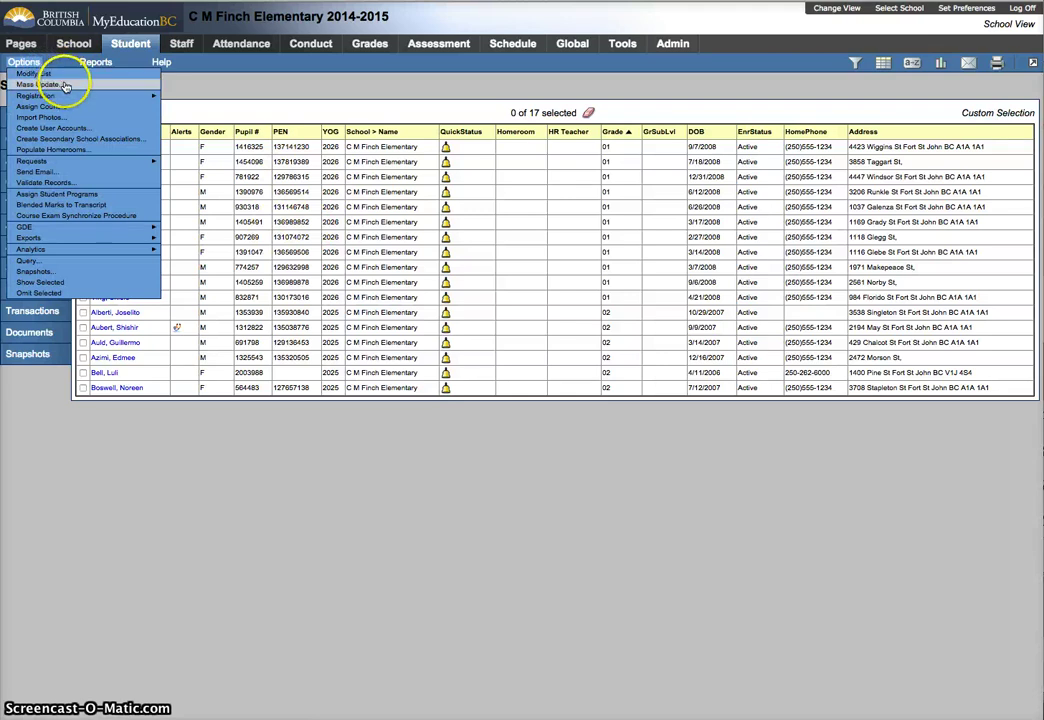
pyautogui.click(65, 85)
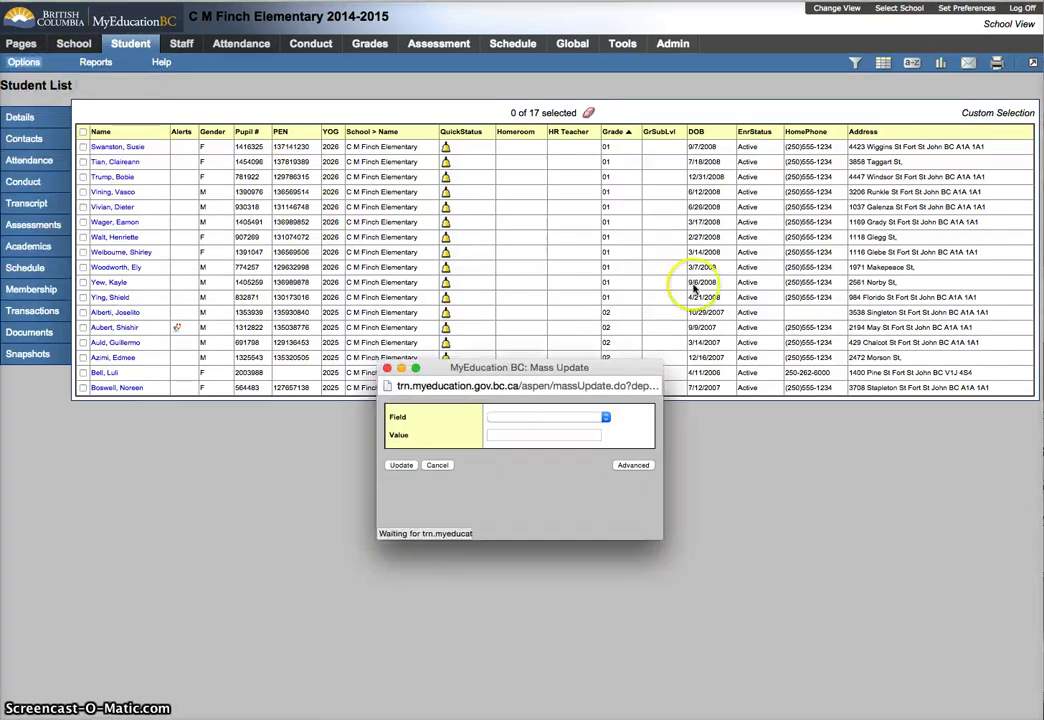
pyautogui.click(600, 417)
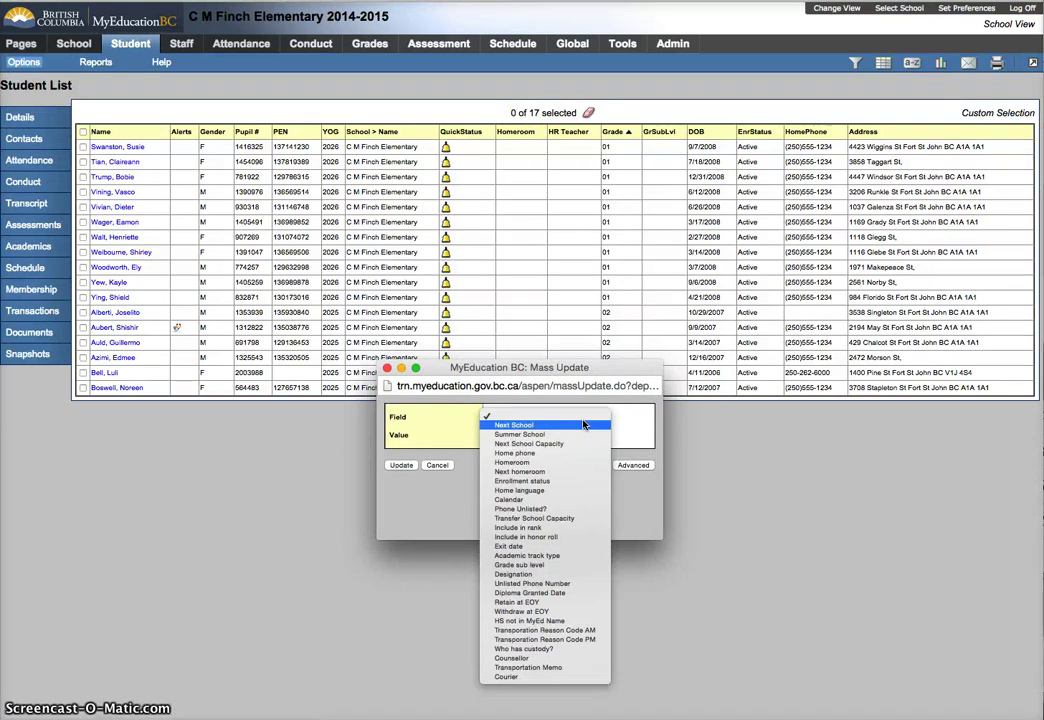
pyautogui.click(543, 464)
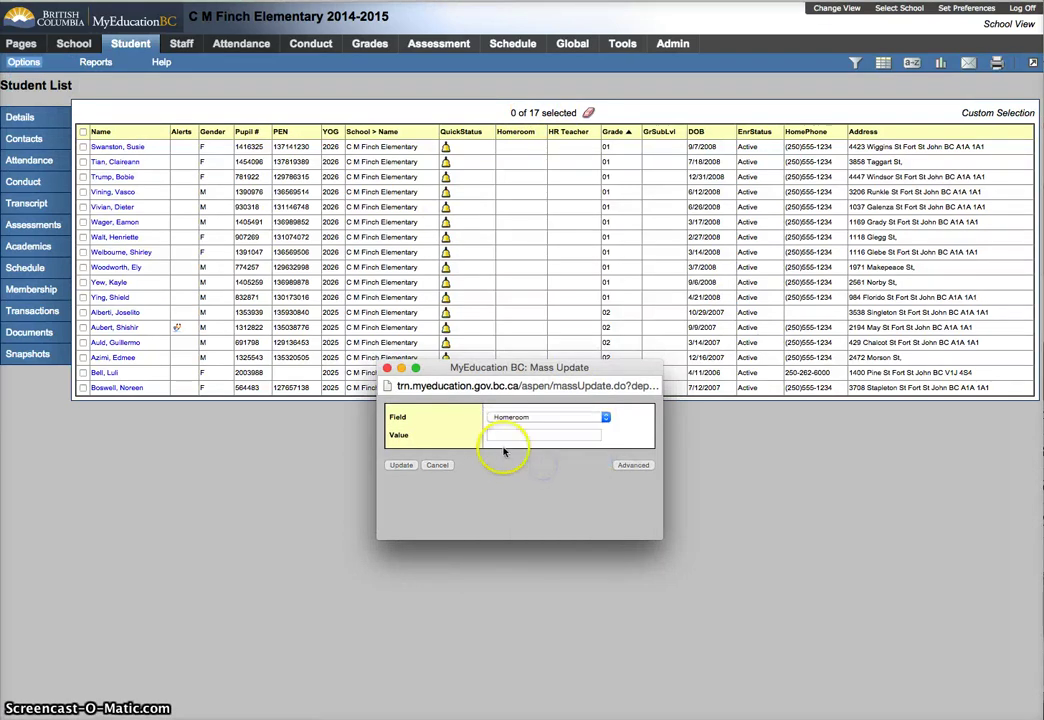
pyautogui.click(519, 435)
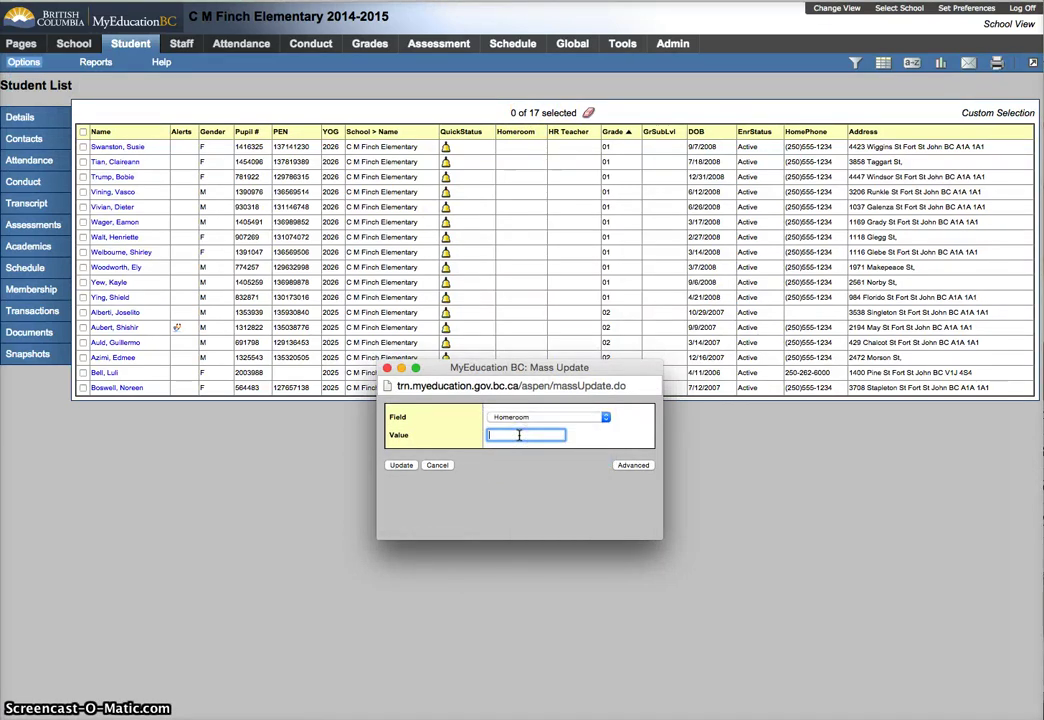
pyautogui.write('05')
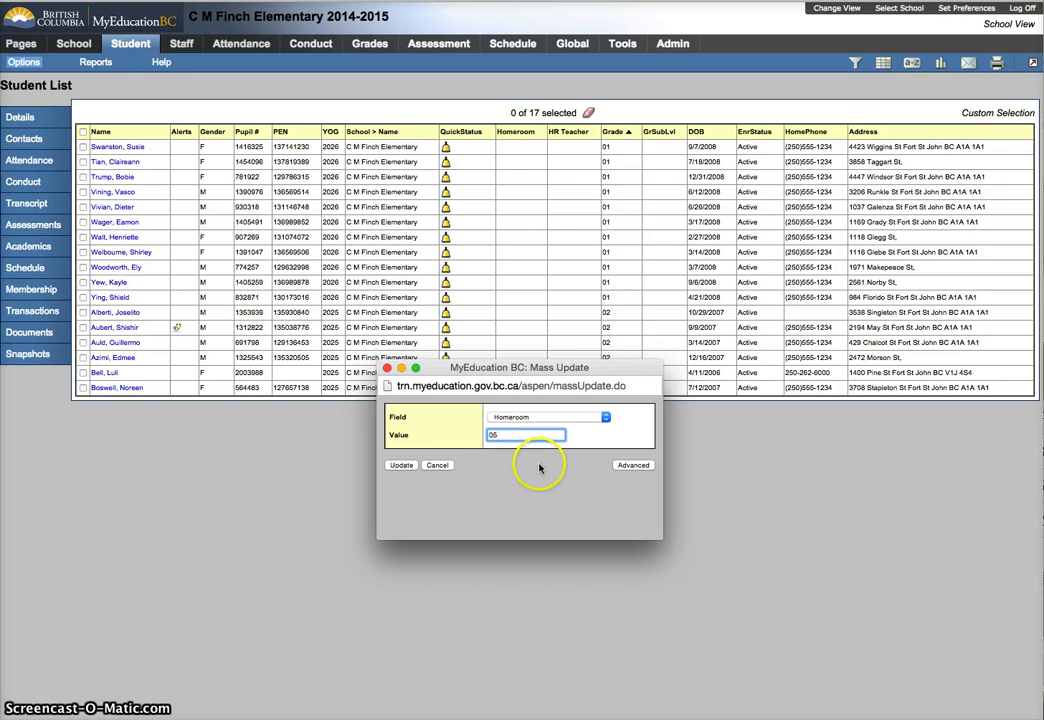
pyautogui.click(401, 465)
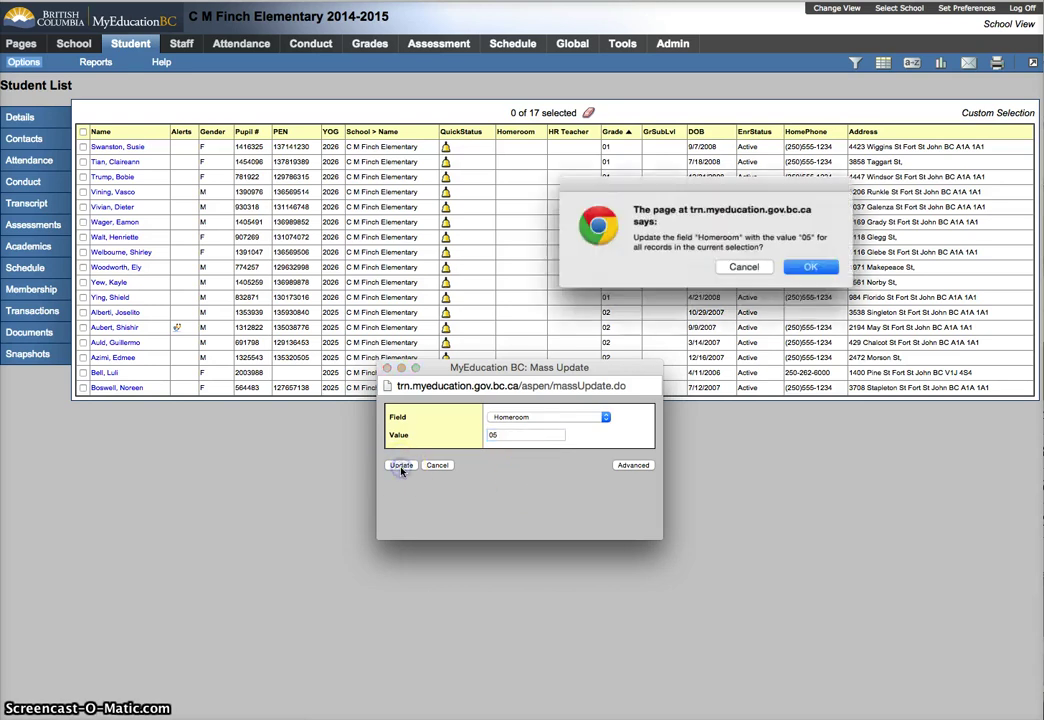
pyautogui.click(814, 268)
pyautogui.click(826, 275)
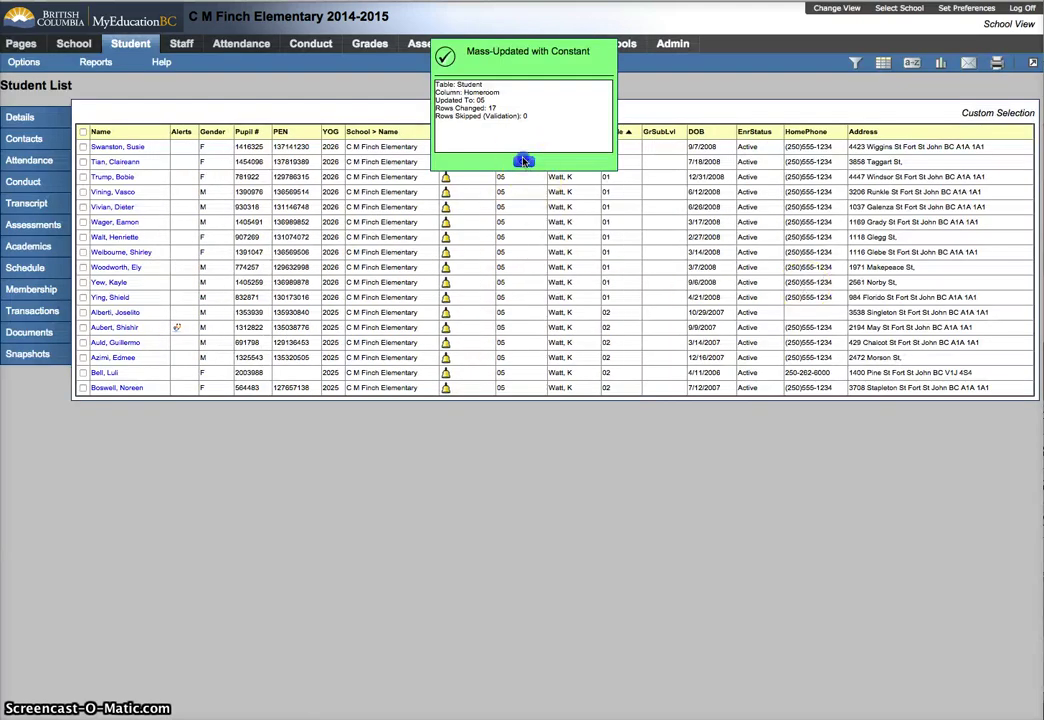
pyautogui.click(523, 161)
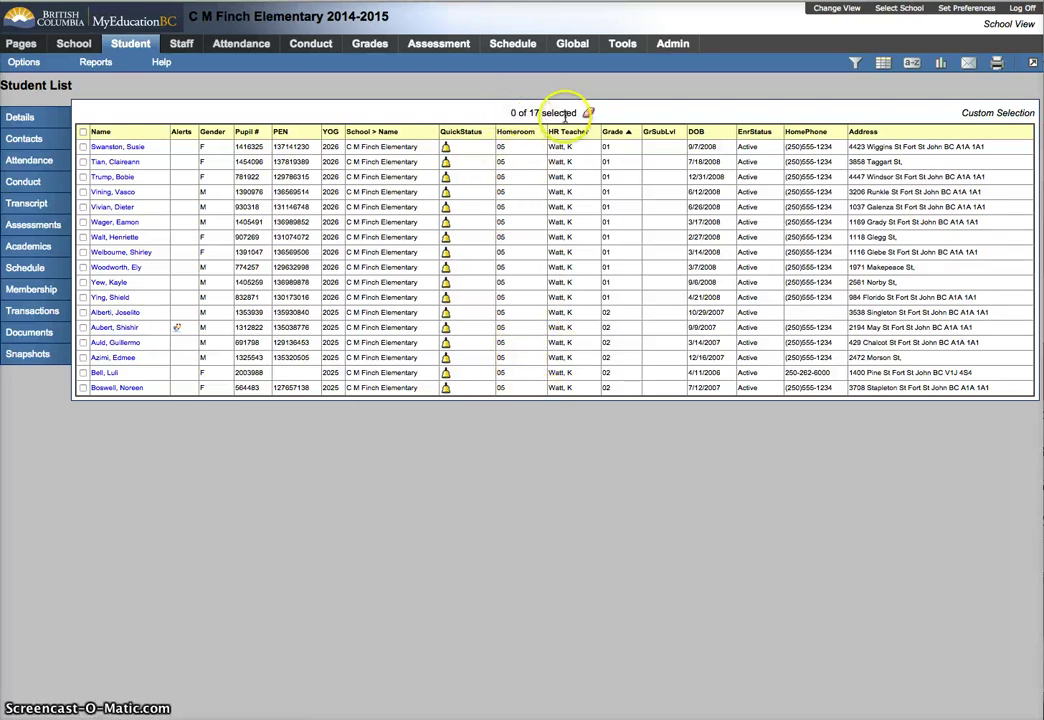
# Set the records per page to 277 in the user preferences and recheck the saved setting.
pyautogui.click(966, 10)
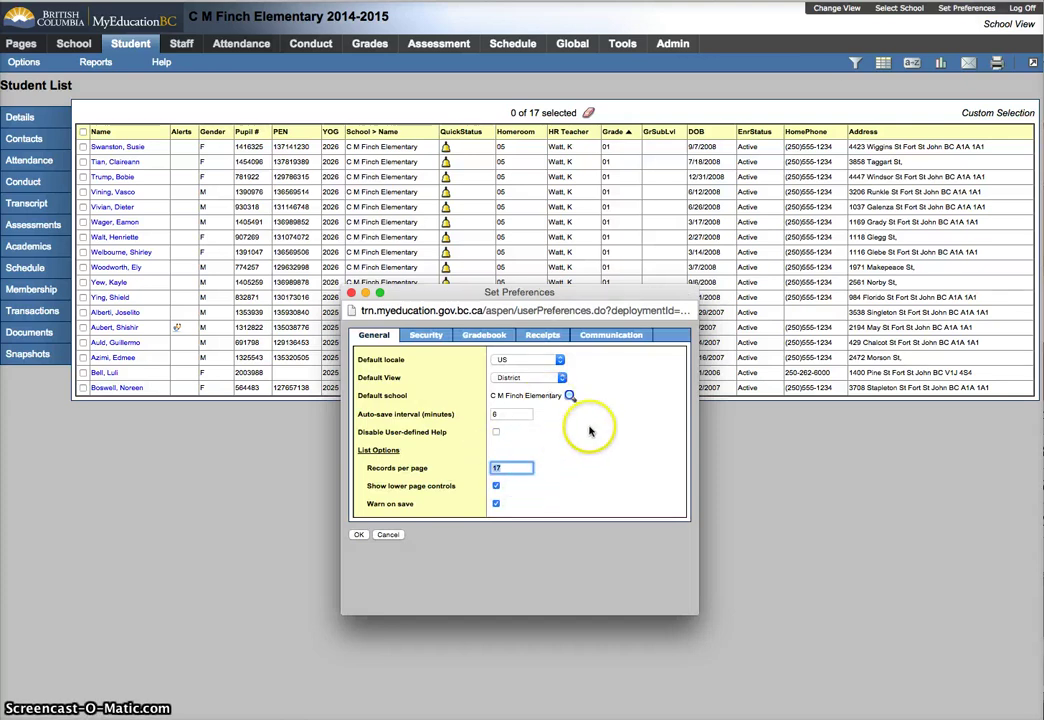
pyautogui.write('277')
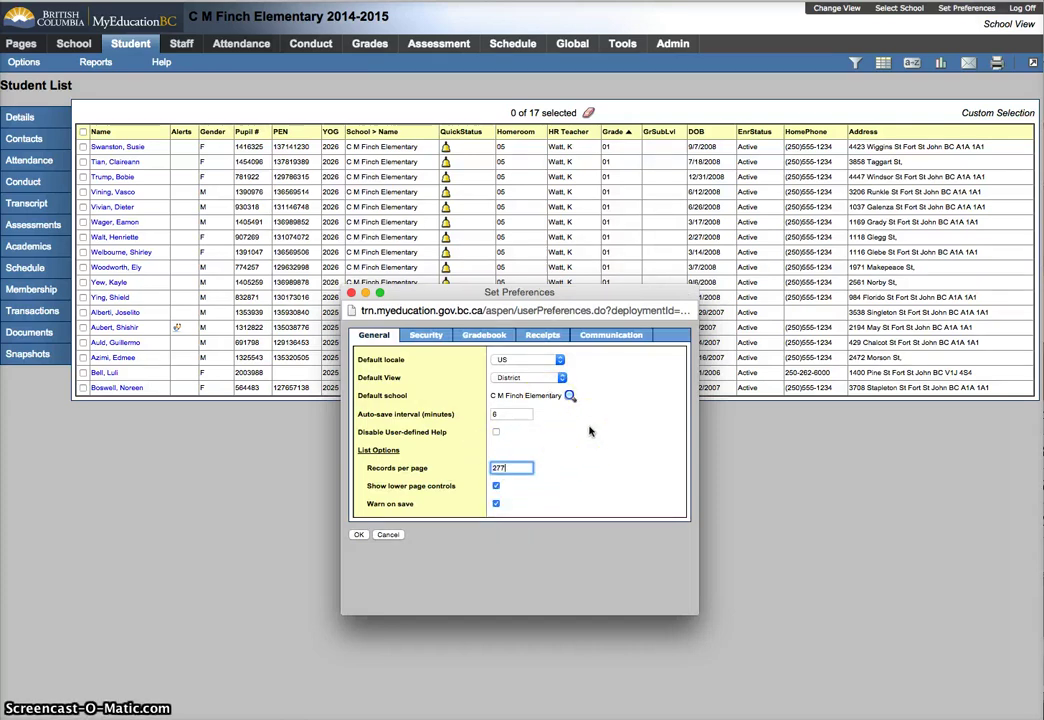
pyautogui.click(359, 535)
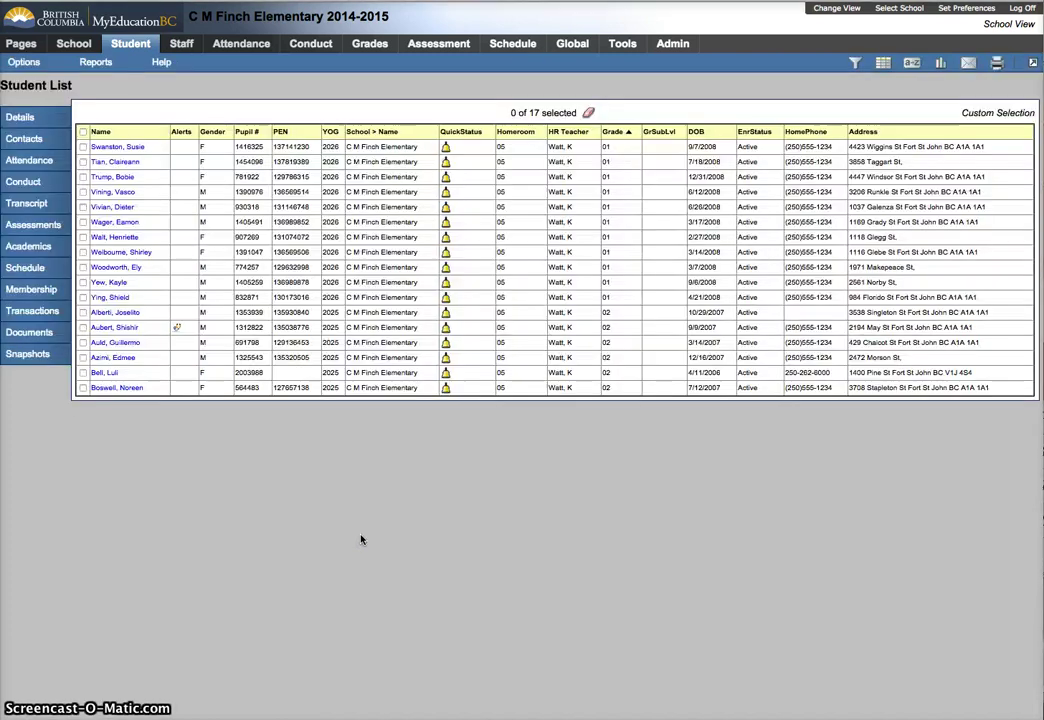
pyautogui.click(388, 515)
pyautogui.click(124, 47)
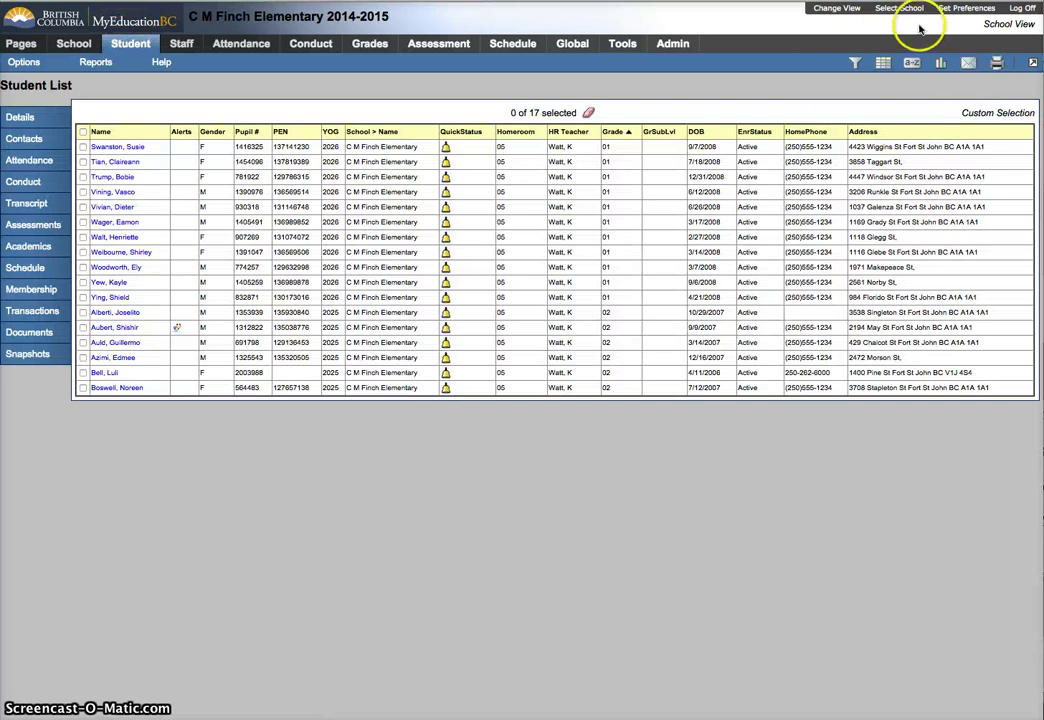
pyautogui.click(958, 12)
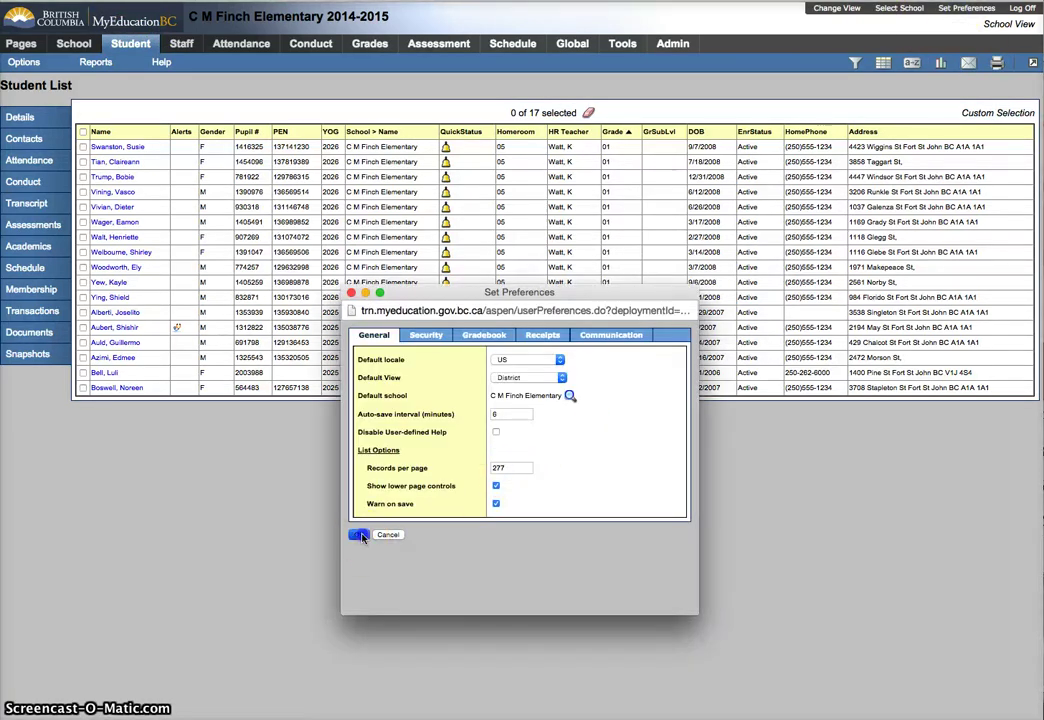
pyautogui.click(362, 535)
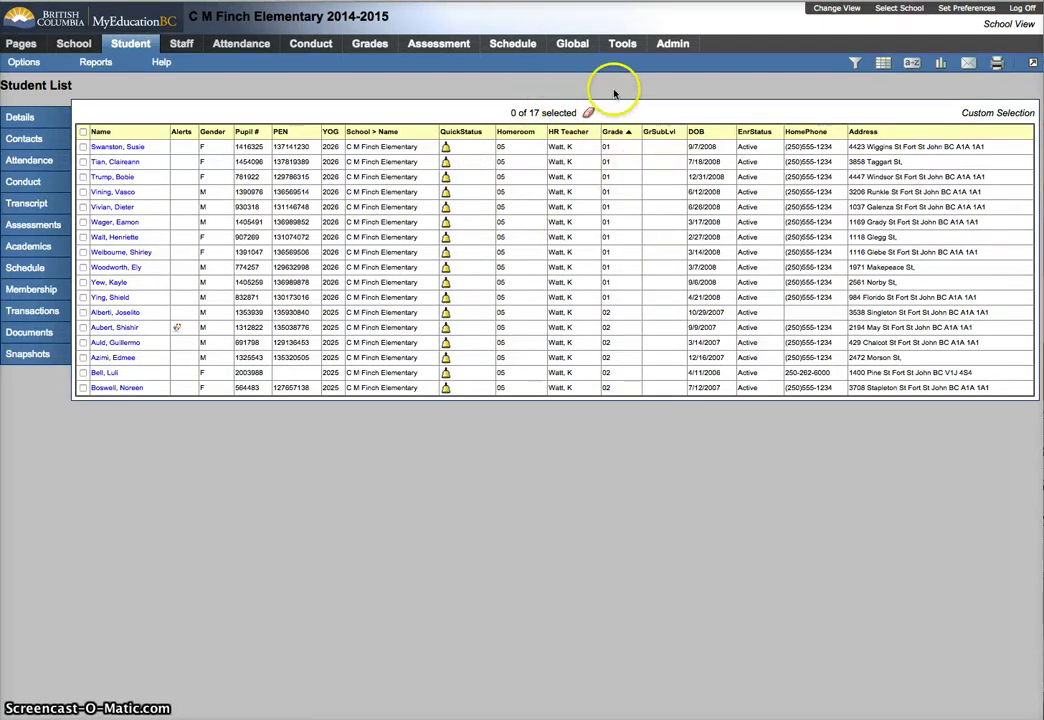
# Filter the student list back to Primary Active Students.
pyautogui.moveTo(1031, 112); pyautogui.dragTo(959, 119)
pyautogui.click(853, 63)
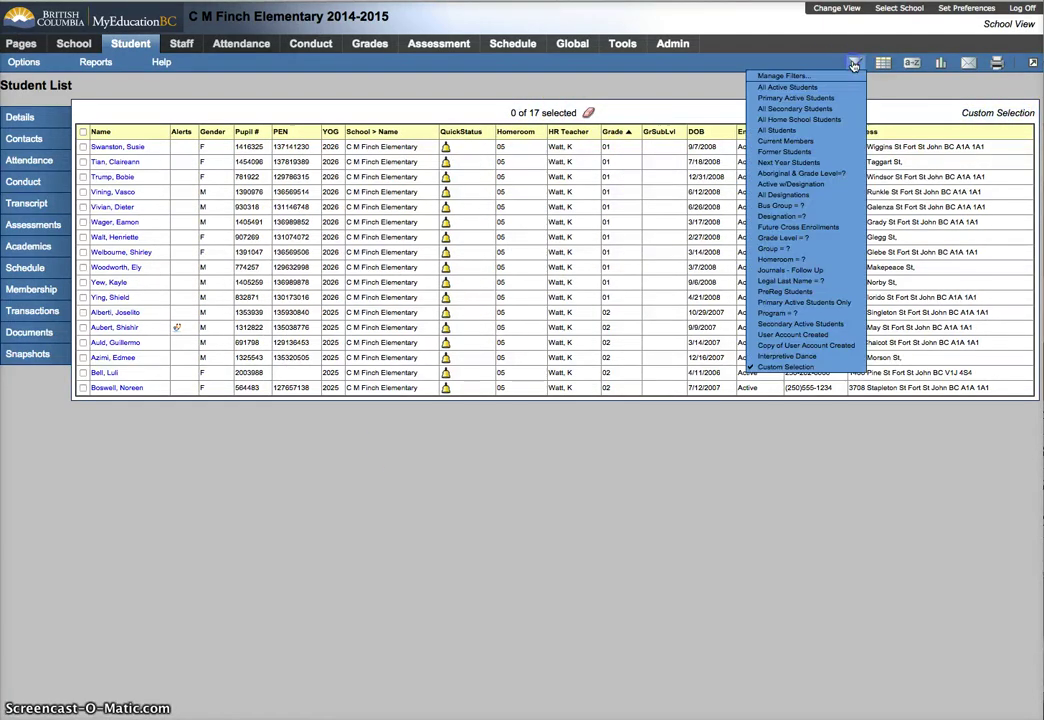
pyautogui.click(809, 99)
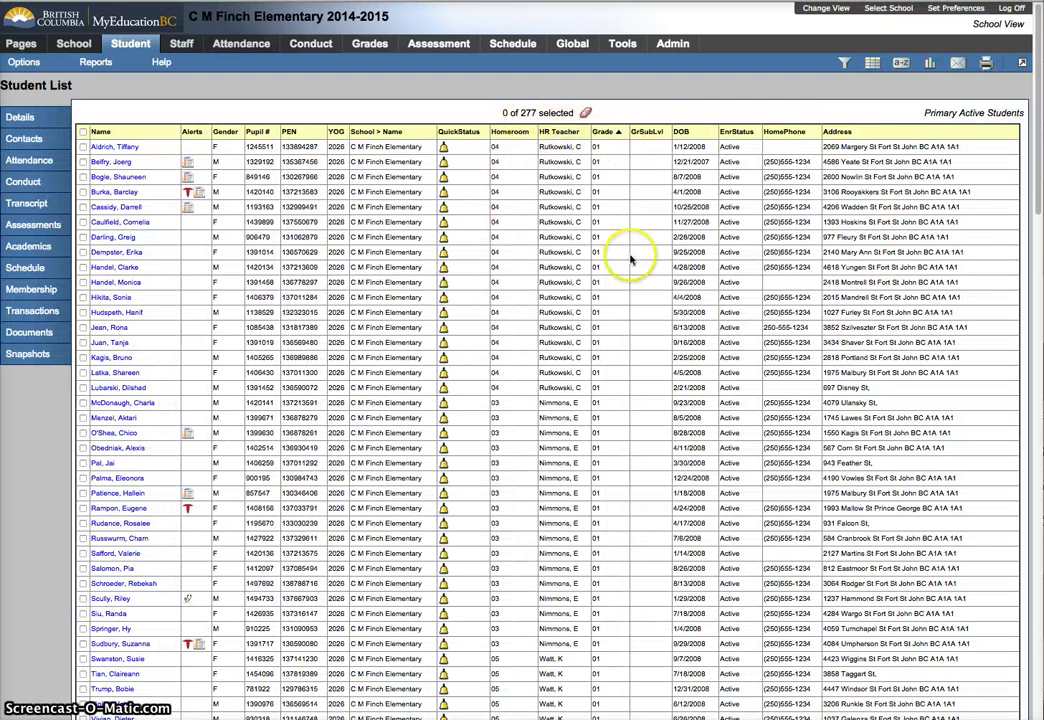
# Look through the full list of primary active students to review the homeroom and homeroom teacher of each grade.
pyautogui.scroll(-1, 637, 320)
pyautogui.scroll(-1, 637, 320)
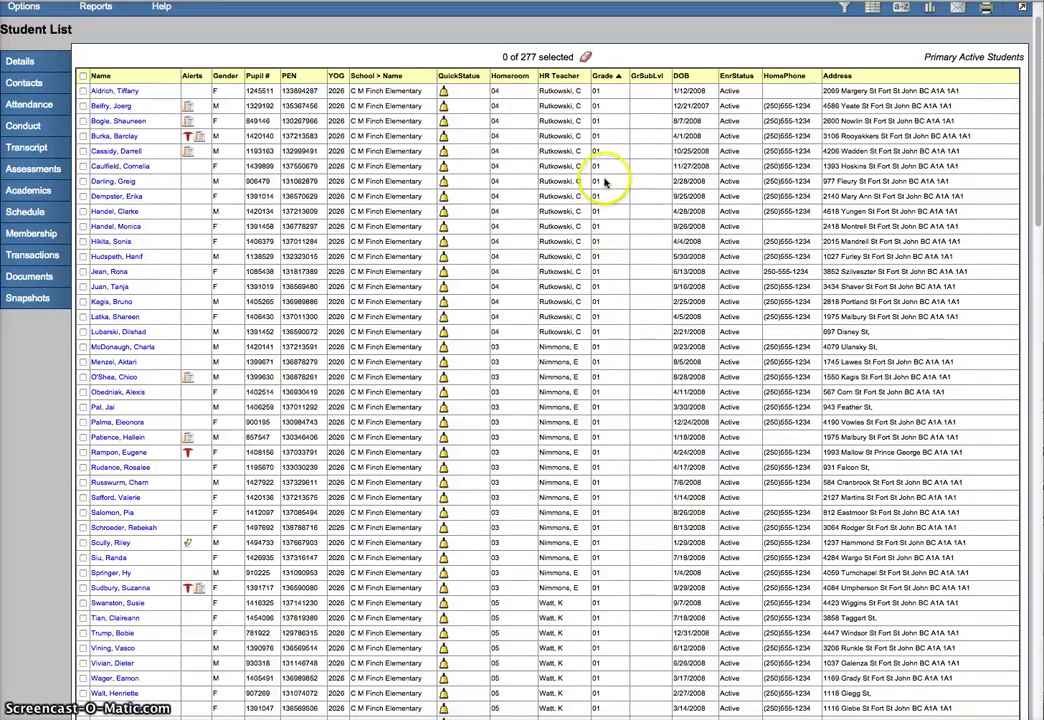
pyautogui.scroll(-3, 599, 240)
pyautogui.scroll(4, 489, 140)
pyautogui.scroll(-12, 489, 221)
pyautogui.scroll(-15, 497, 242)
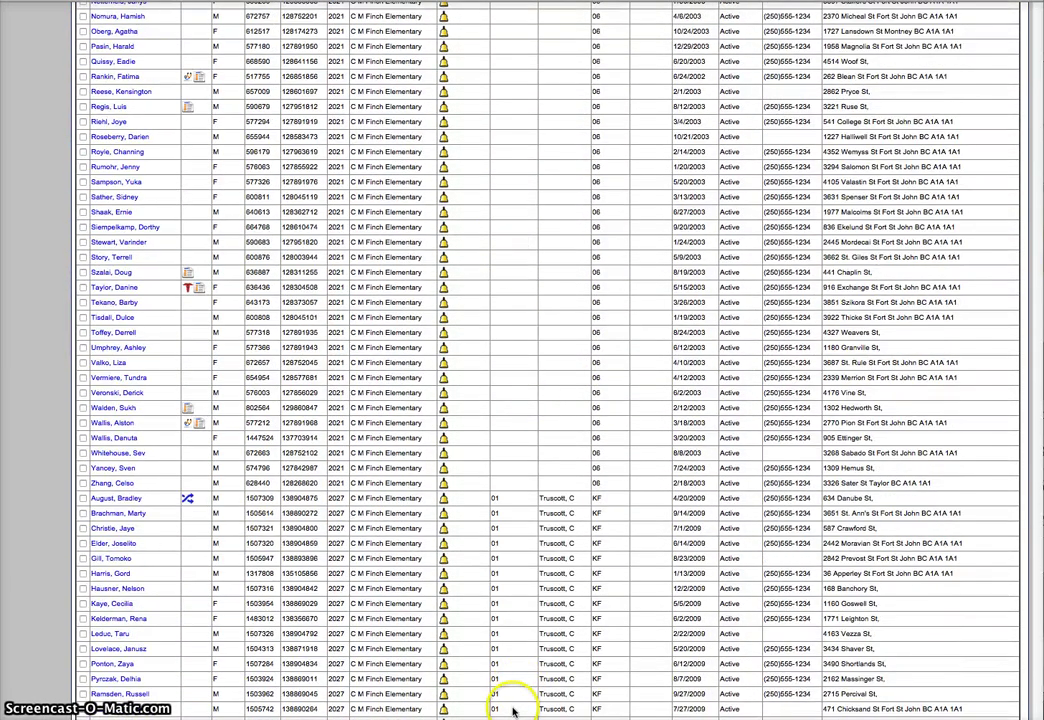
pyautogui.scroll(20, 514, 685)
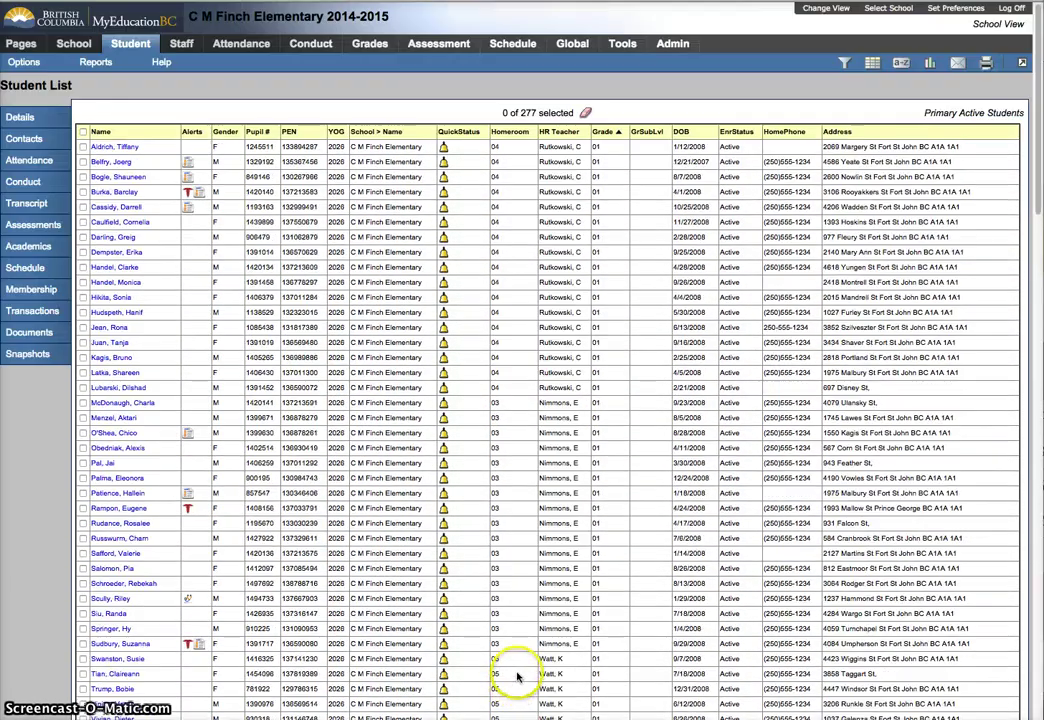
pyautogui.scroll(-1, 511, 545)
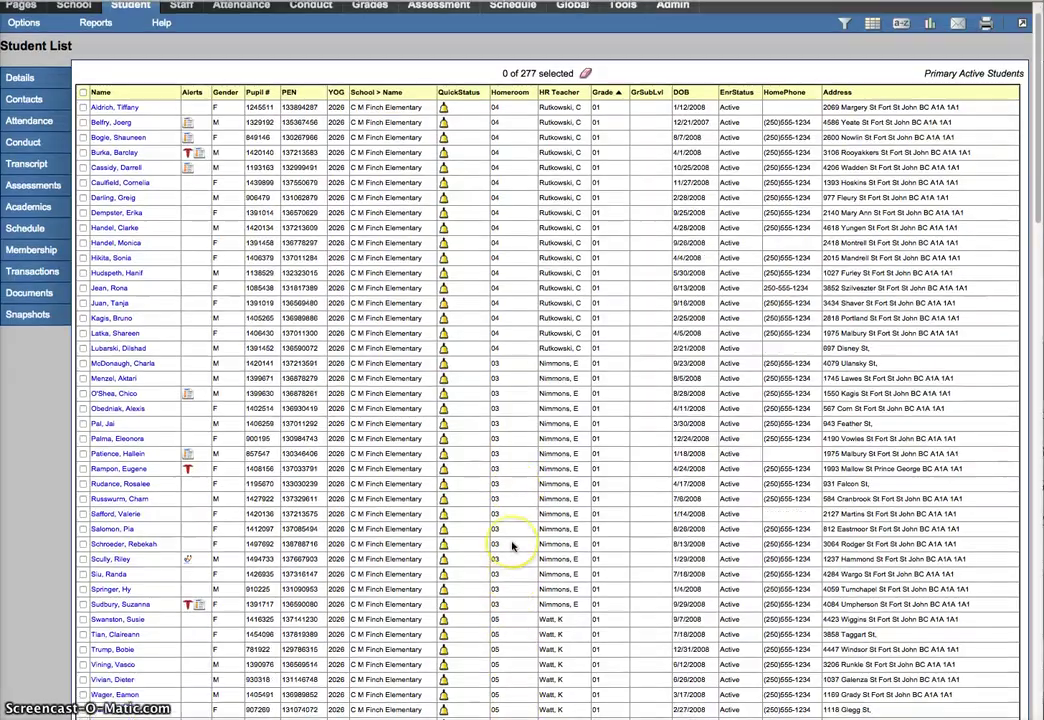
pyautogui.scroll(-8, 511, 545)
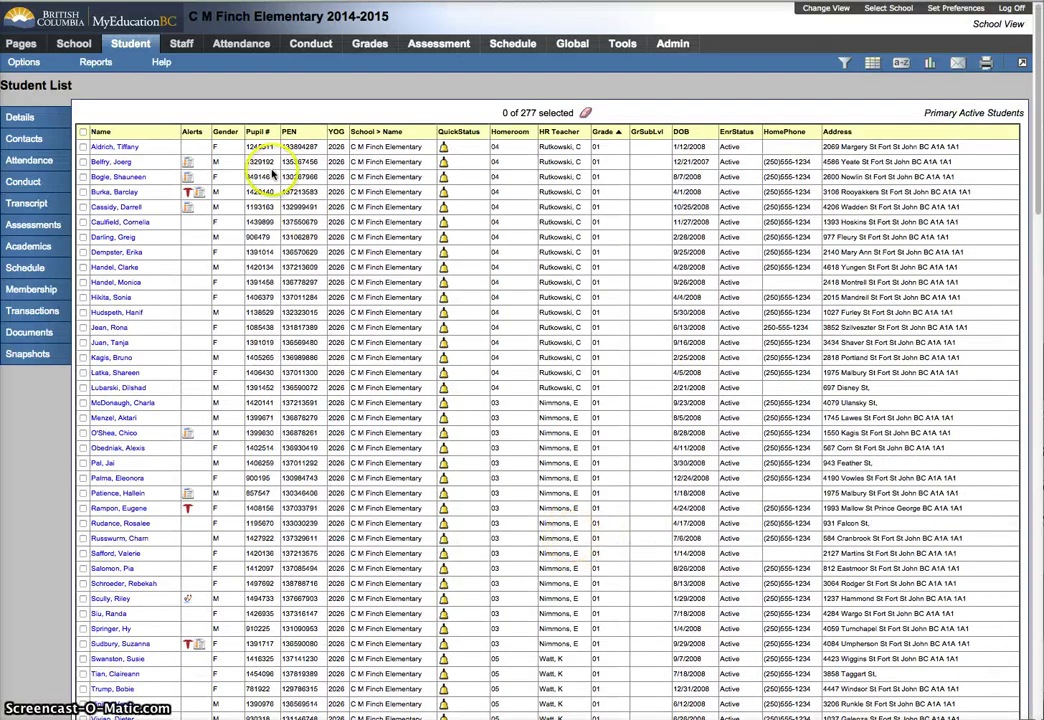
# Put the student list into modify mode and open the Homeroom column for editing.
pyautogui.click(23, 62)
pyautogui.click(58, 75)
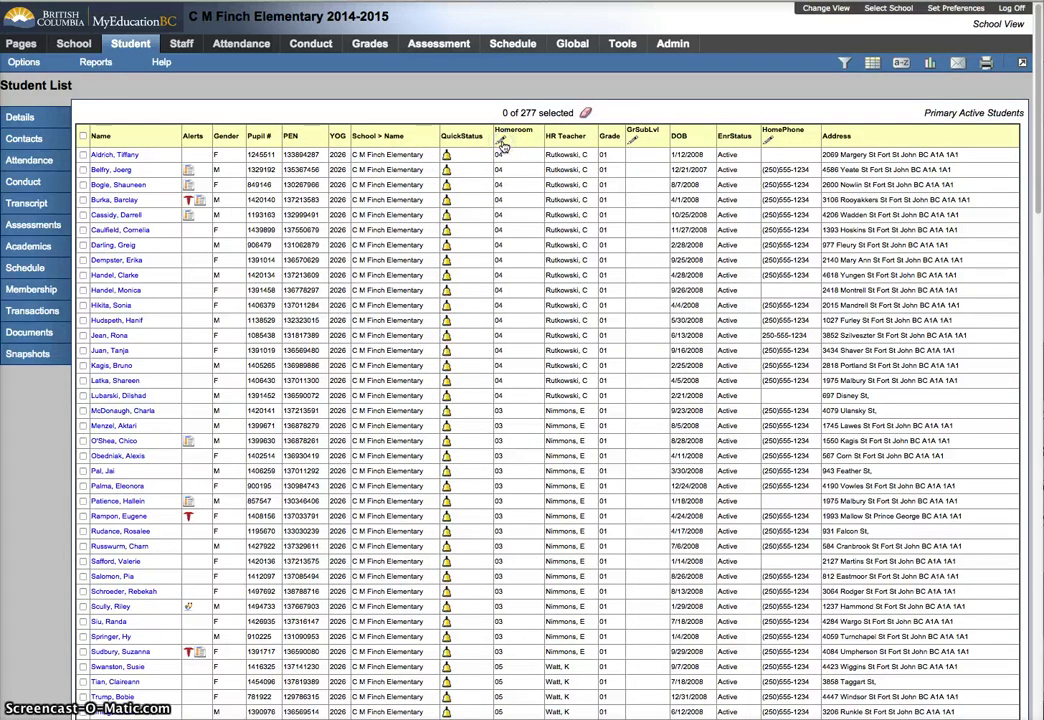
pyautogui.click(503, 145)
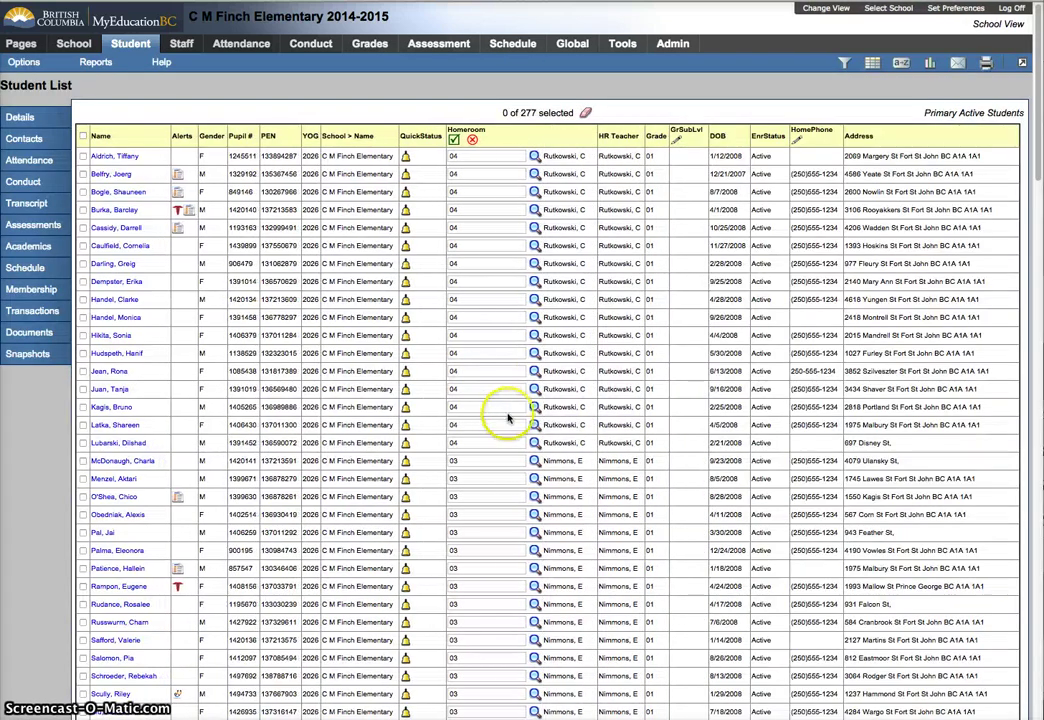
# Examine the editable Homeroom fields down the whole list for students without a homeroom and return to the grade 02 students.
pyautogui.scroll(-10, 501, 421)
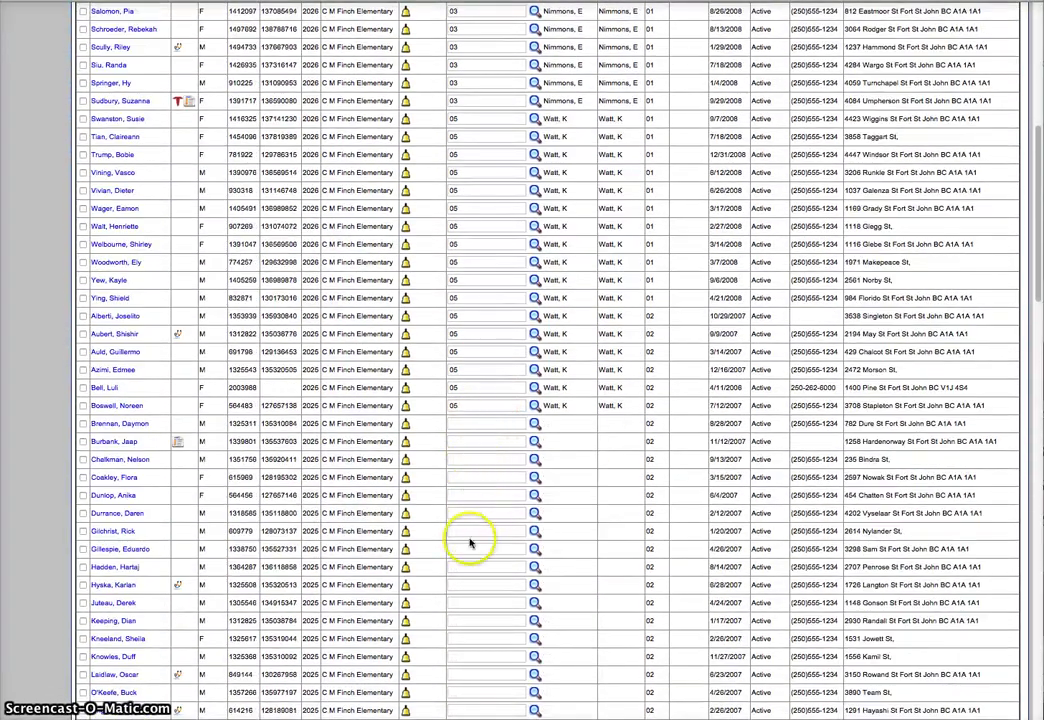
pyautogui.scroll(-2, 480, 620)
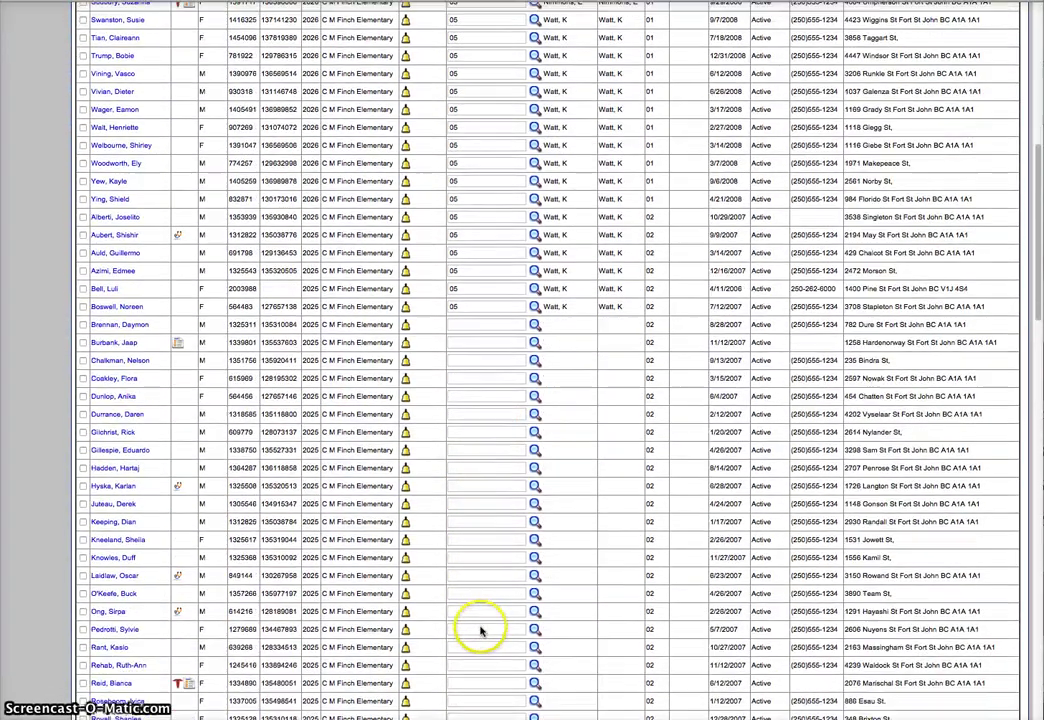
pyautogui.scroll(-3, 481, 628)
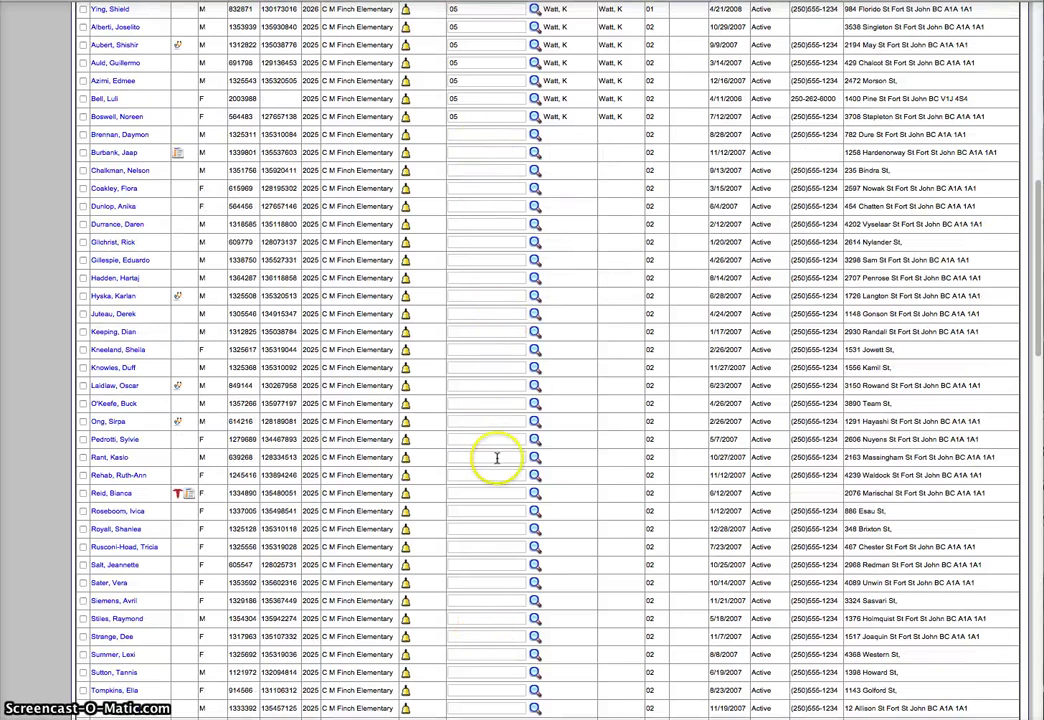
pyautogui.scroll(-15, 498, 494)
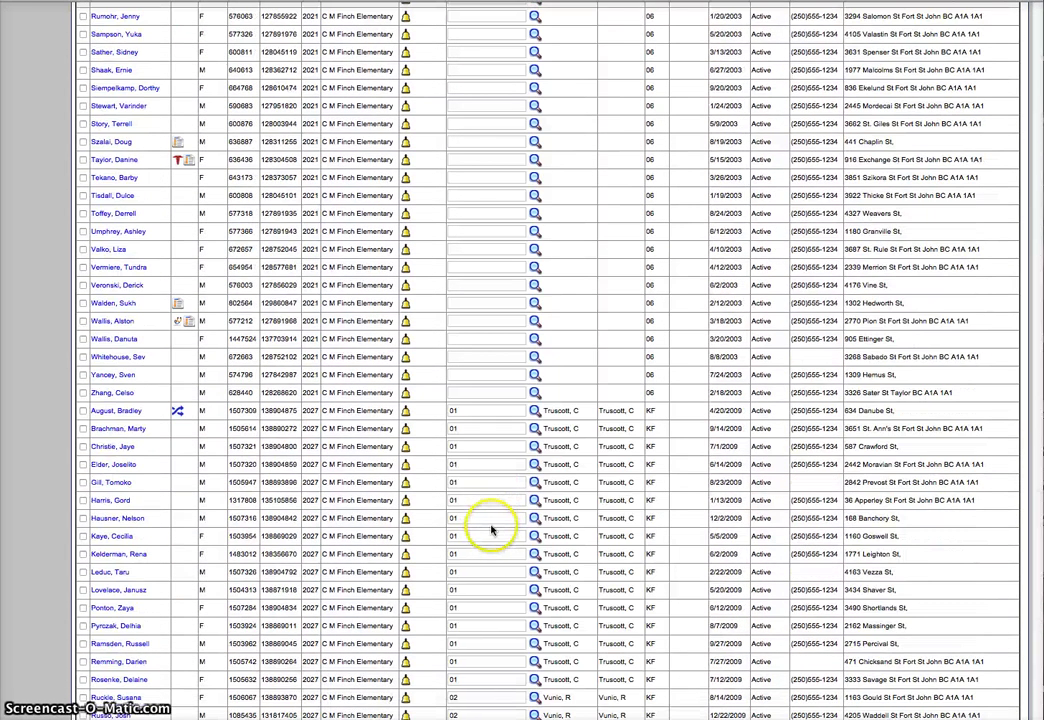
pyautogui.scroll(10, 489, 377)
pyautogui.scroll(20, 489, 377)
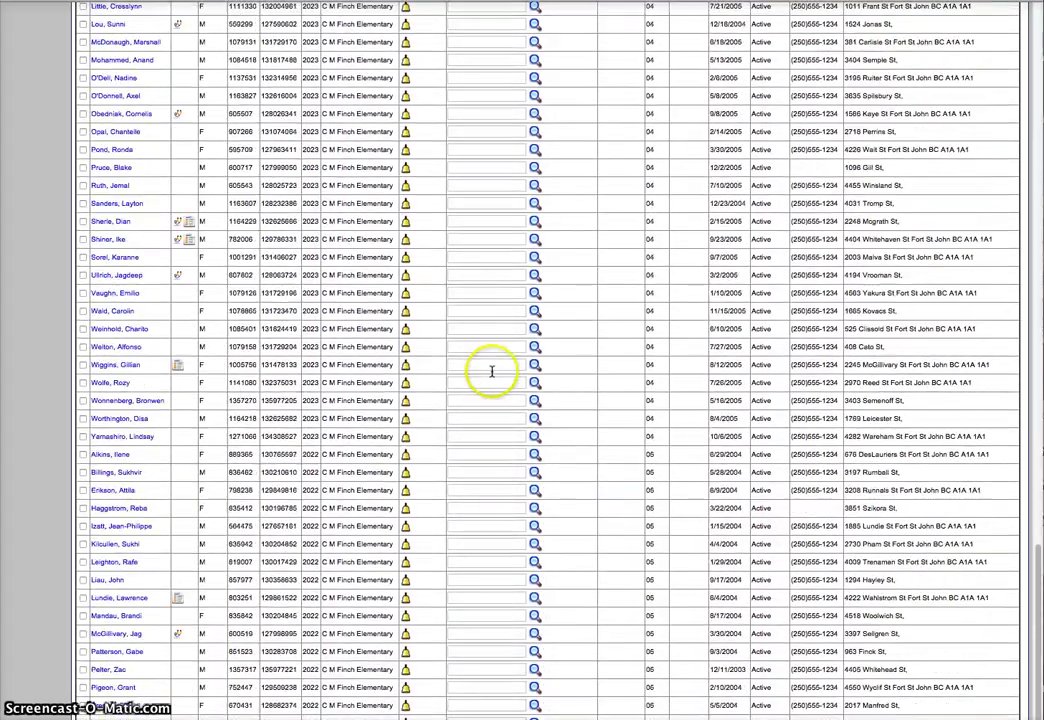
pyautogui.scroll(20, 474, 375)
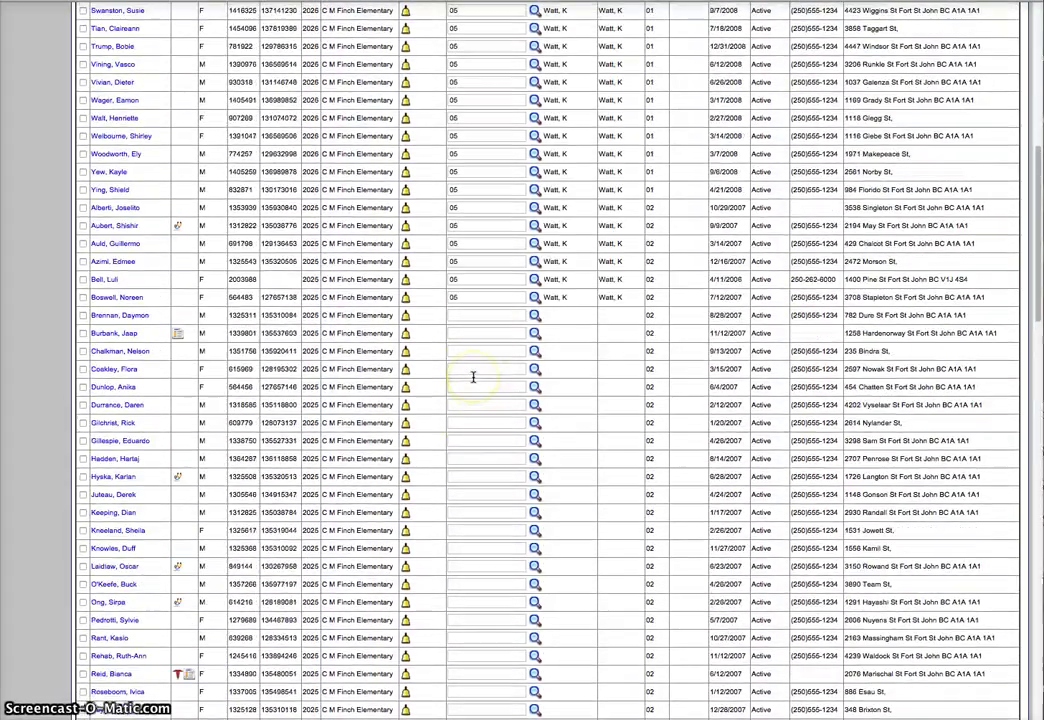